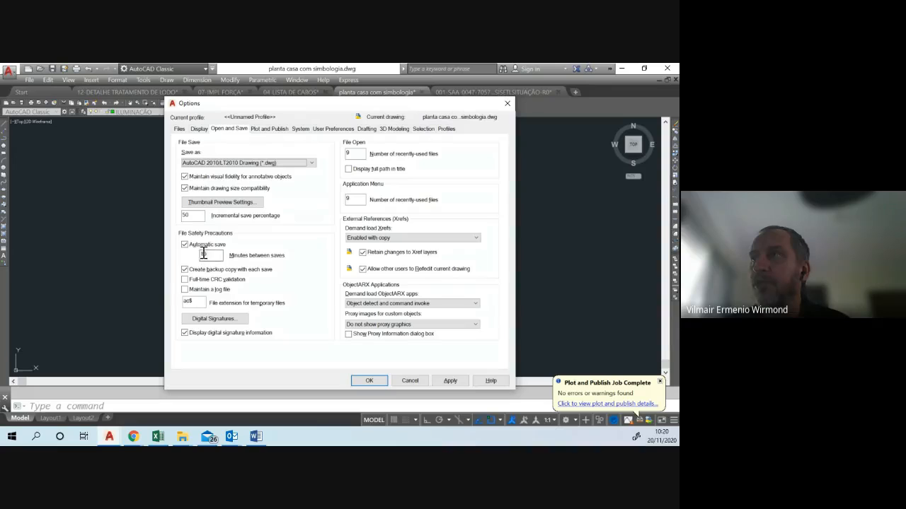
# - Check the available color schemes in the display options and close the Options dialog without changes
pyautogui.click(207, 132)
pyautogui.click(243, 154)
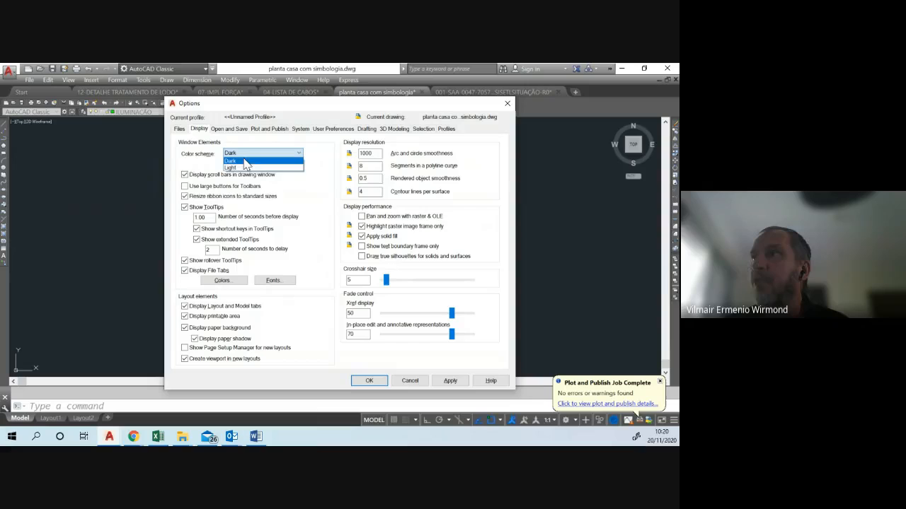
pyautogui.click(180, 161)
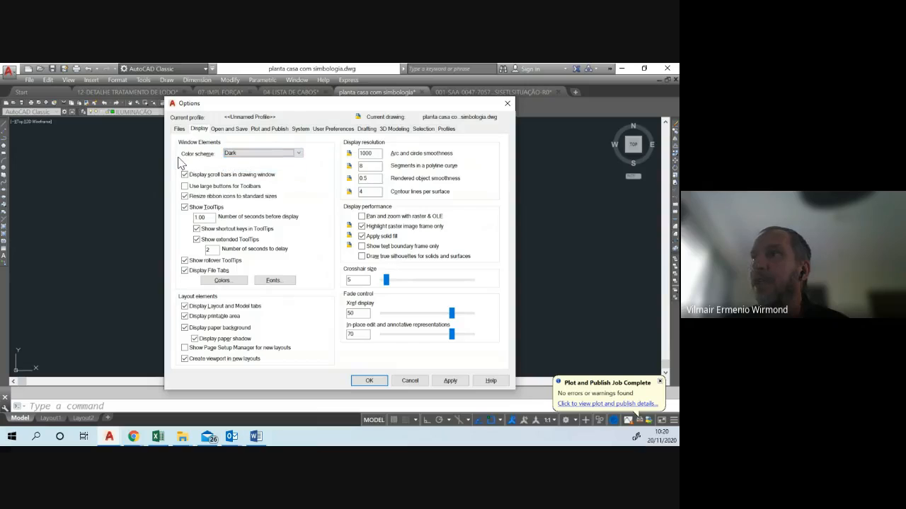
pyautogui.click(507, 104)
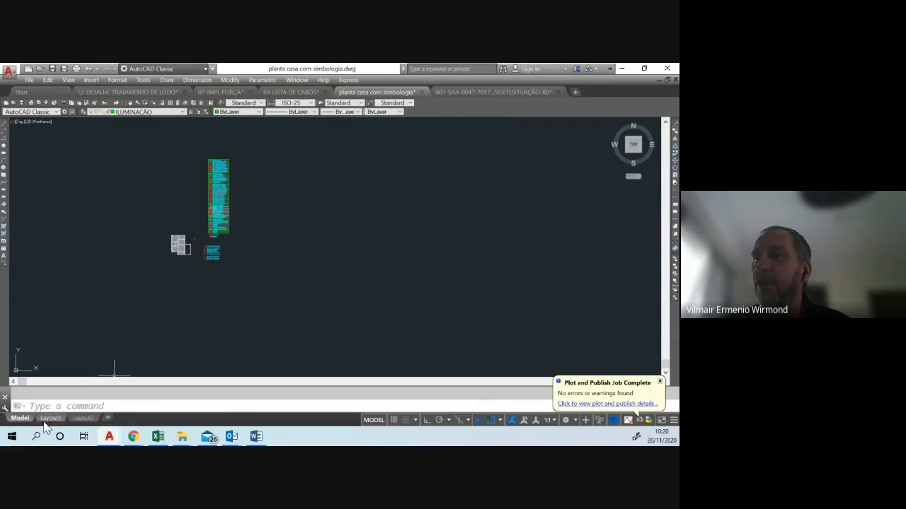
# - Erase the entire content of Layout1, including the green frame and the house plan, leaving an empty sheet
pyautogui.moveTo(53, 421)
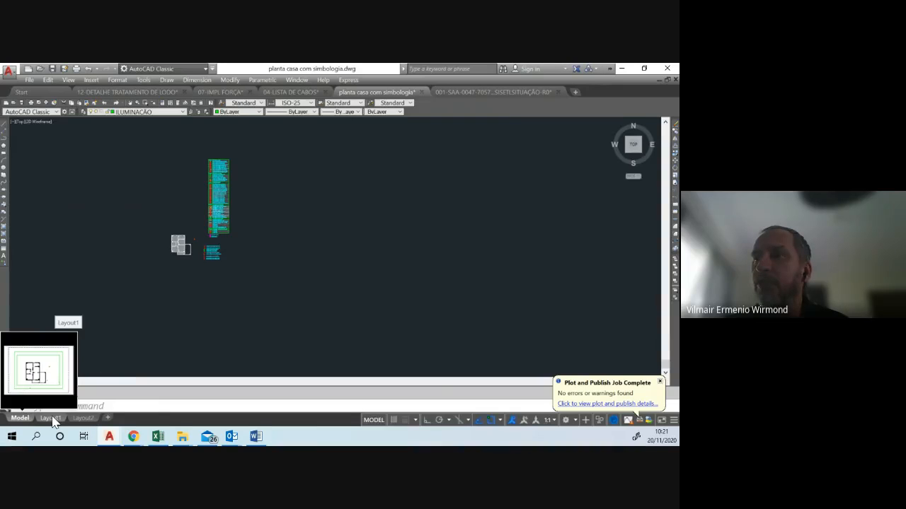
pyautogui.click(52, 419)
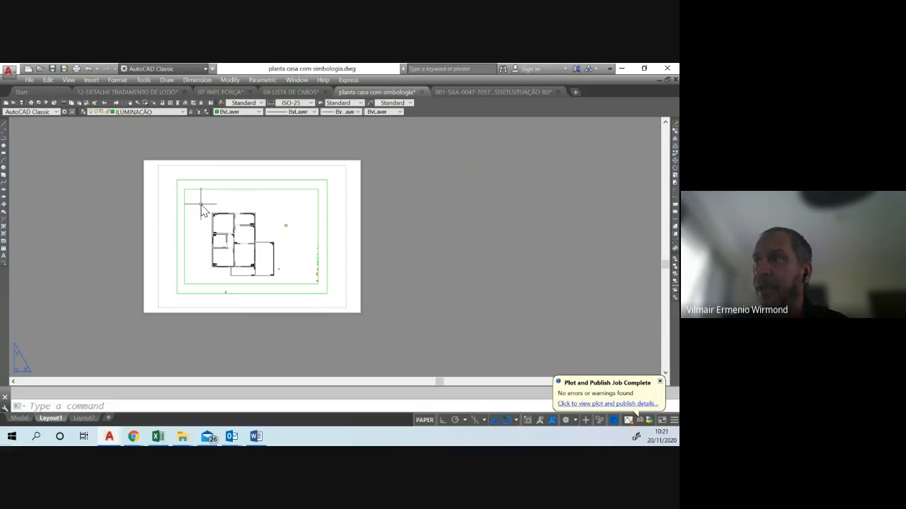
pyautogui.click(167, 176)
pyautogui.click(335, 307)
pyautogui.press('Delete')
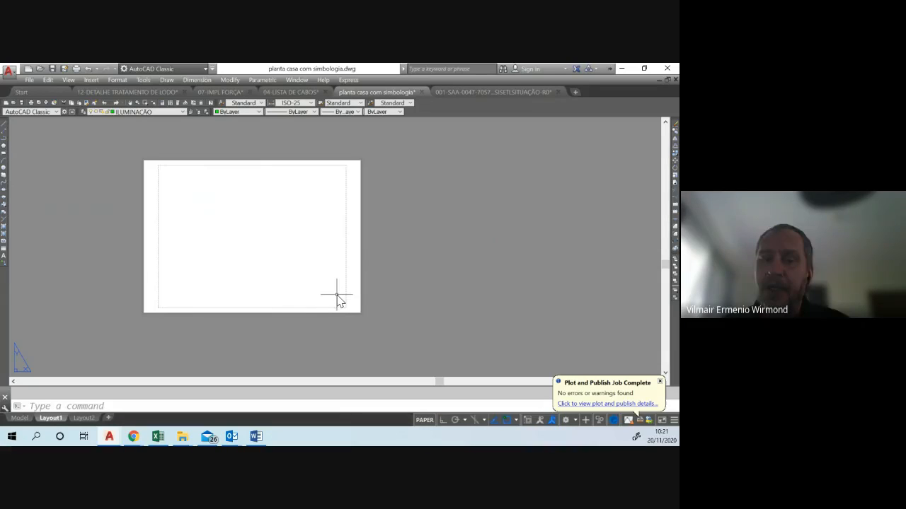
# - Return to model space and examine the house floor plan around Quarto 1, Sala, Varanda and Abrigo
pyautogui.click(20, 418)
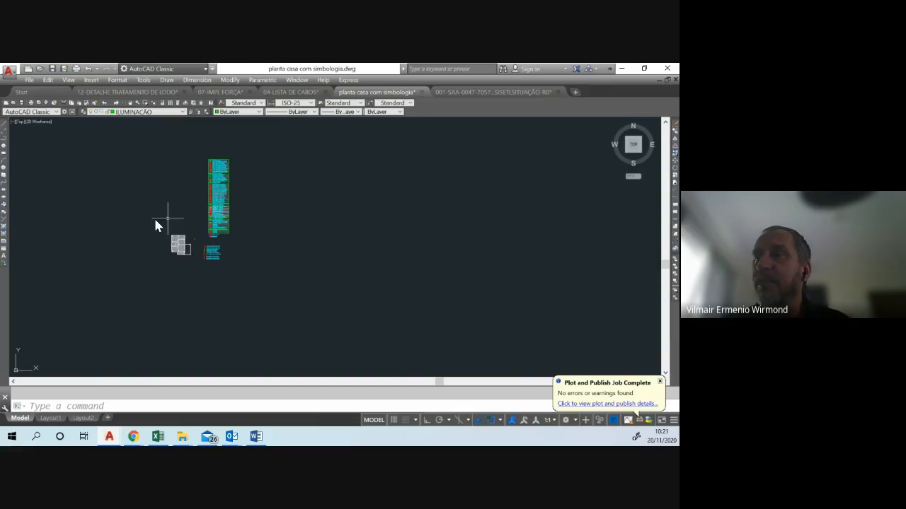
pyautogui.scroll(5, 170, 244)
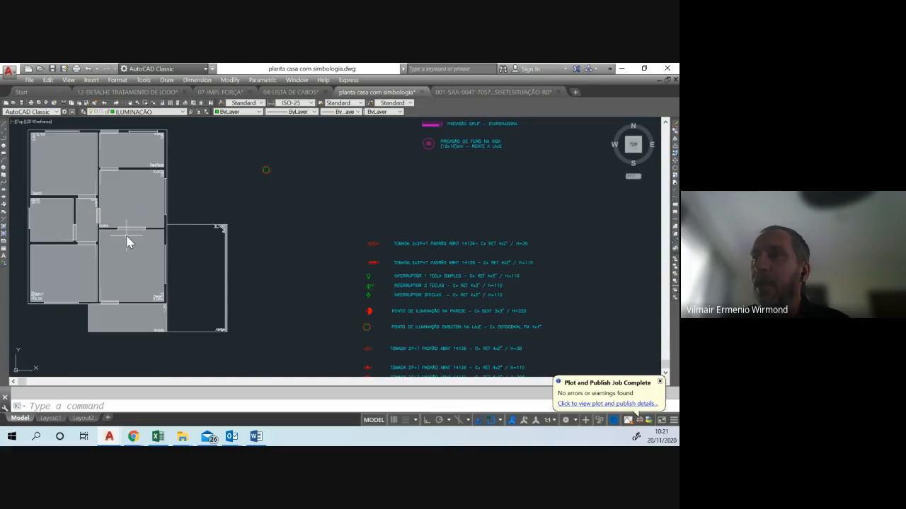
pyautogui.scroll(5, 196, 236)
pyautogui.scroll(-4, 205, 230)
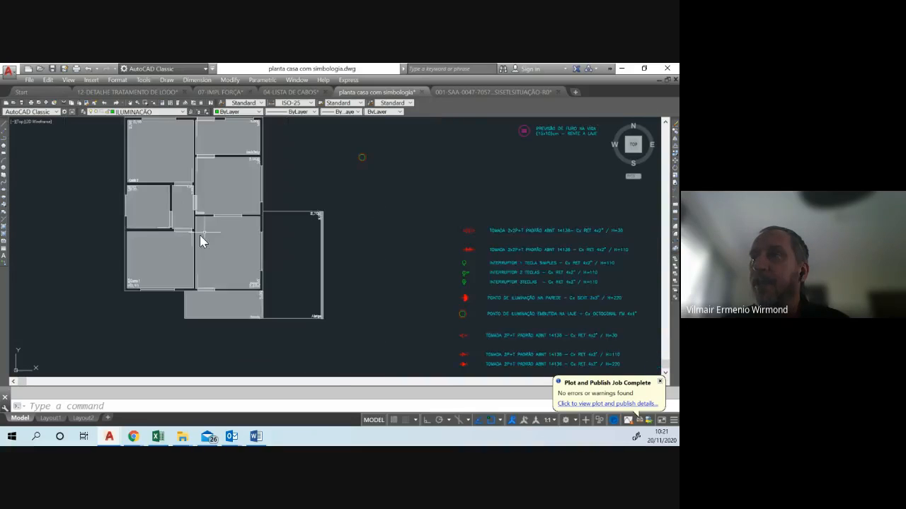
pyautogui.scroll(6, 133, 297)
pyautogui.scroll(-3, 66, 277)
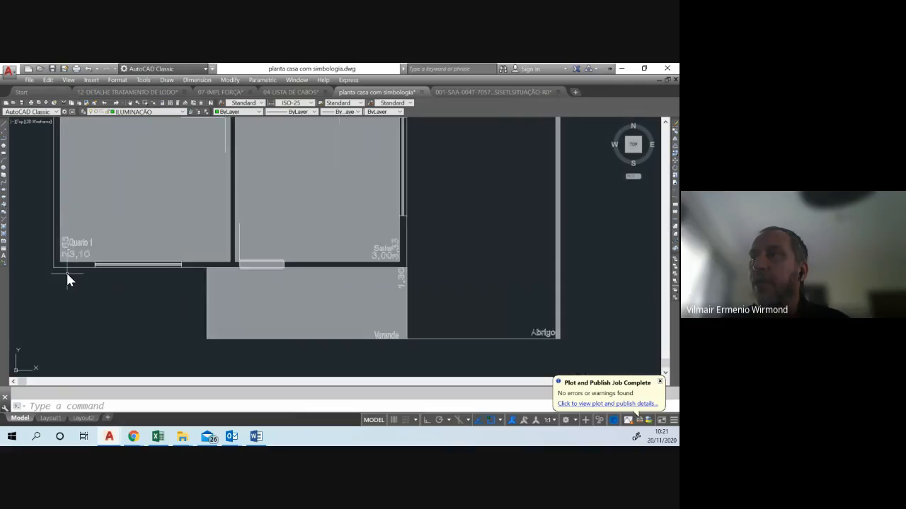
pyautogui.scroll(-3, 229, 320)
pyautogui.scroll(2, 274, 295)
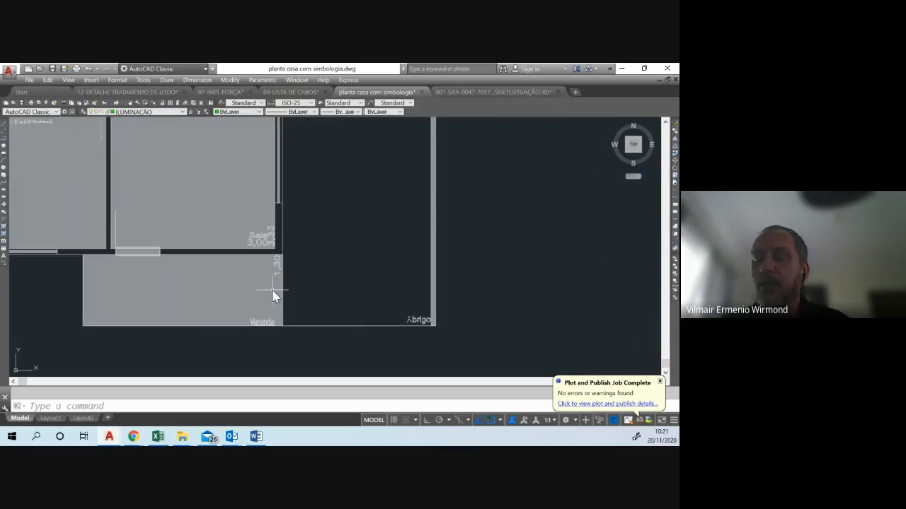
# - Measure the thickness of the exterior wall beside the window of Quarto 1 with the DIST command
pyautogui.write('i')
pyautogui.press('Return')
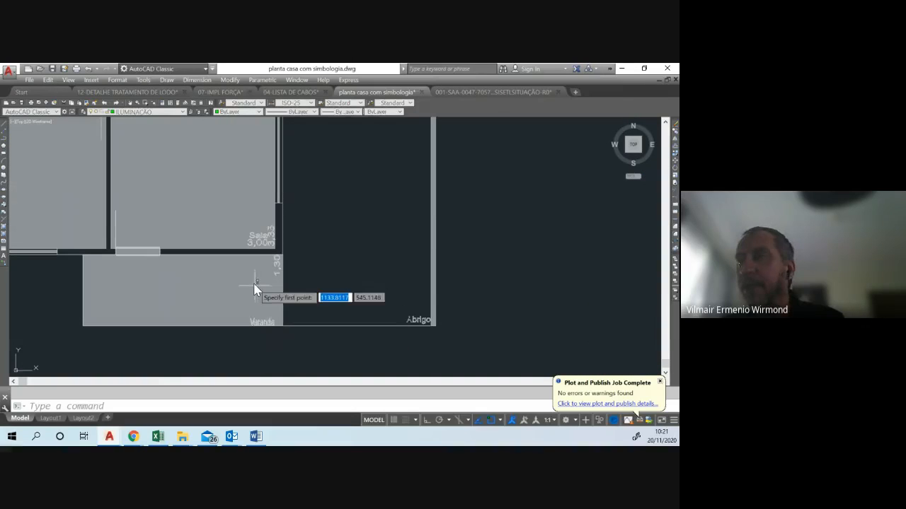
pyautogui.moveTo(99, 249); pyautogui.dragTo(342, 231, button='middle')
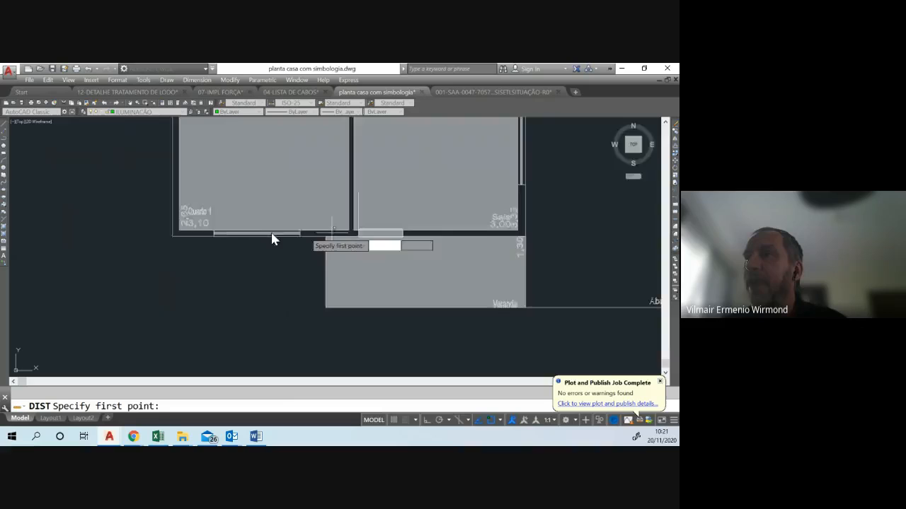
pyautogui.scroll(3, 274, 240)
pyautogui.click(205, 235)
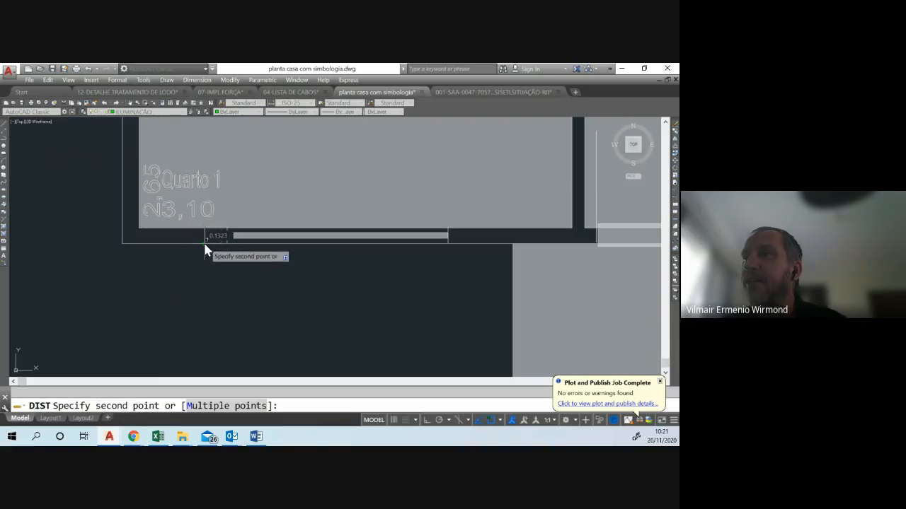
pyautogui.click(204, 245)
# - Examine the doorway between the hallway and Quarto 1 up close
pyautogui.scroll(-2, 172, 262)
pyautogui.scroll(-2, 97, 264)
pyautogui.scroll(-2, 96, 263)
pyautogui.scroll(-2, 97, 262)
pyautogui.scroll(3, 149, 232)
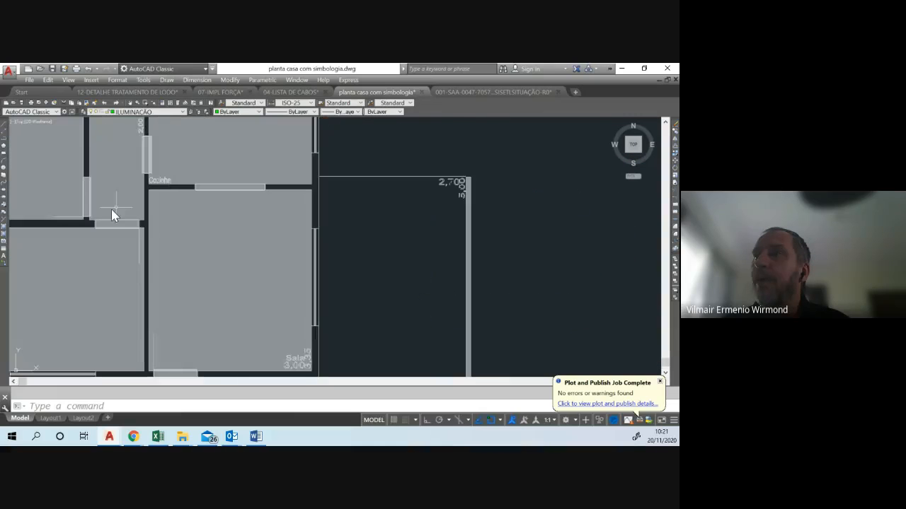
pyautogui.scroll(3, 106, 216)
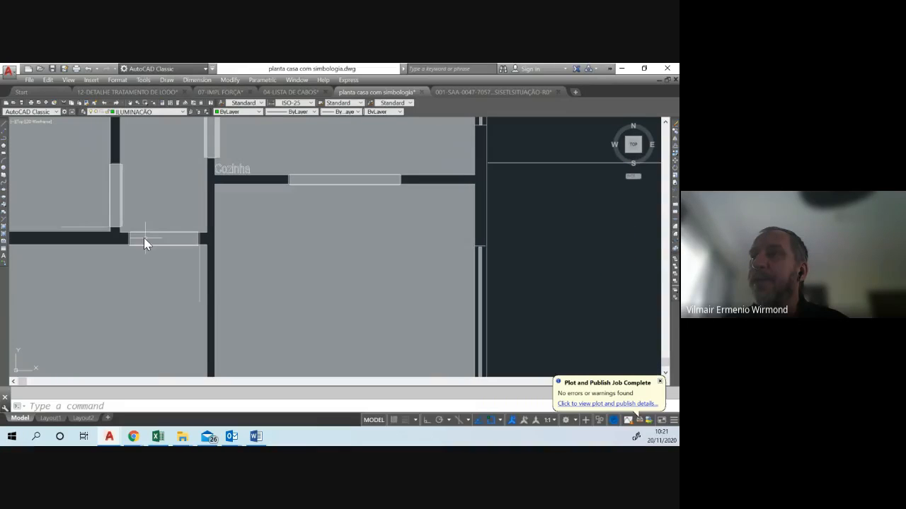
pyautogui.scroll(2, 131, 242)
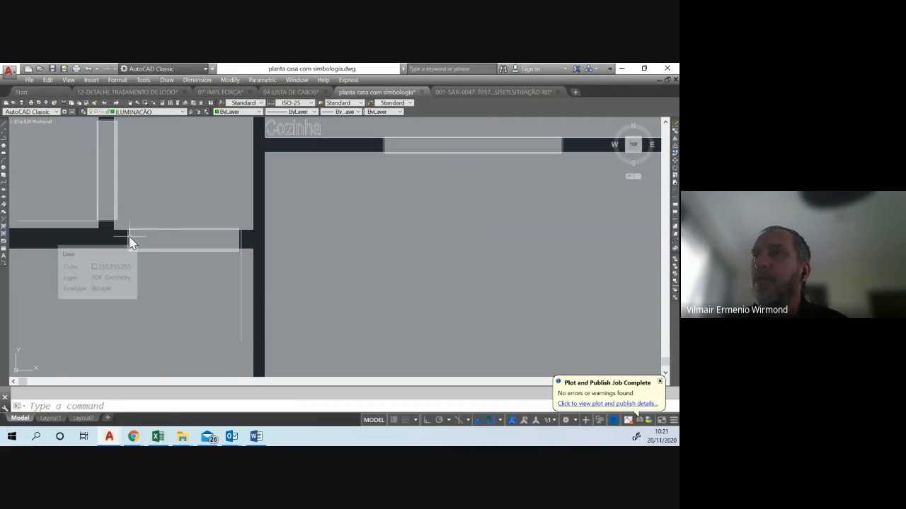
pyautogui.scroll(1, 129, 240)
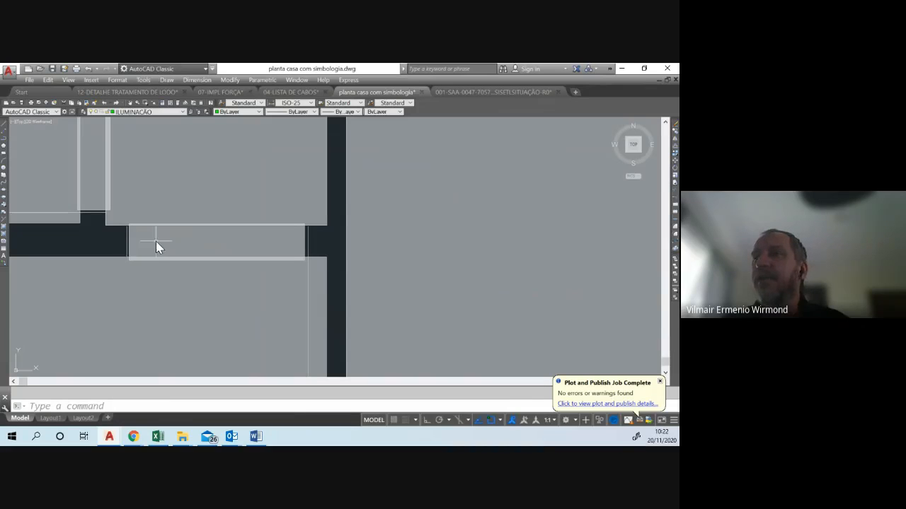
pyautogui.scroll(2, 155, 242)
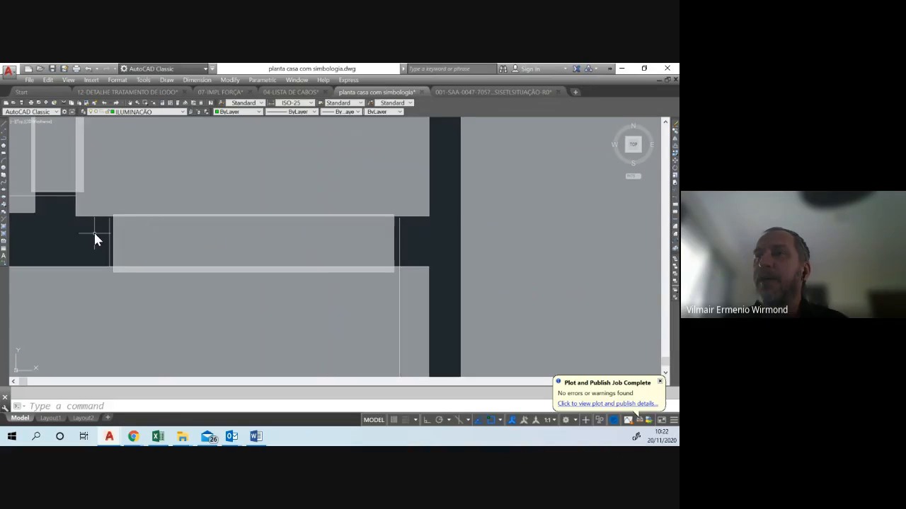
# - Review the overall floor plan and the interior wall separating Quarto 1 from the small room above it
pyautogui.scroll(-3, 220, 232)
pyautogui.scroll(-5, 227, 233)
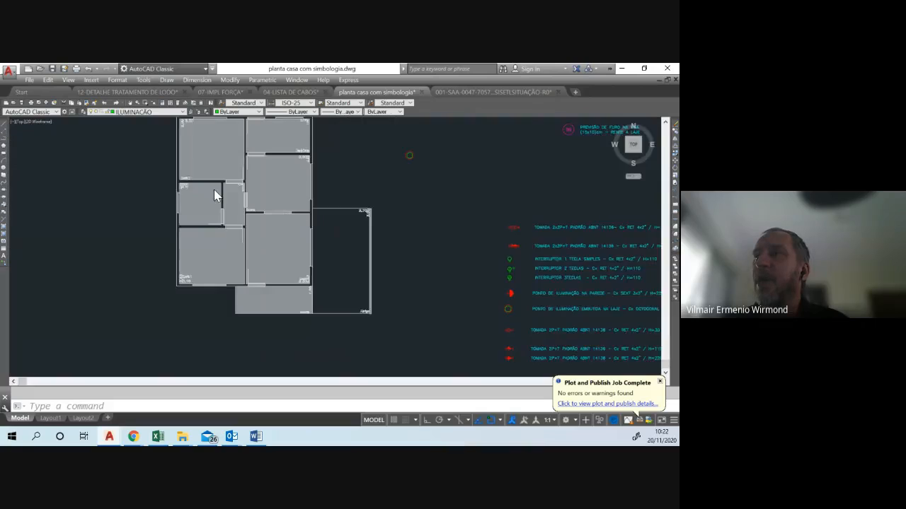
pyautogui.scroll(-2, 216, 196)
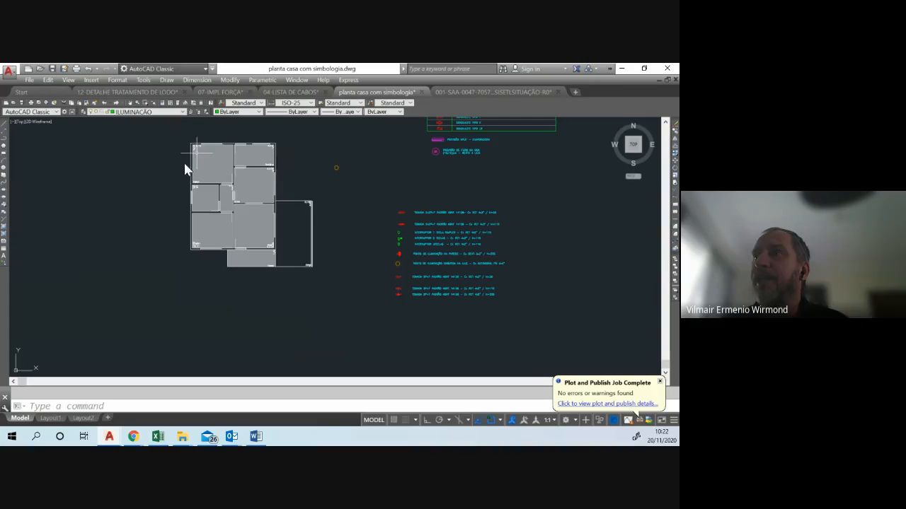
pyautogui.moveTo(186, 169); pyautogui.dragTo(111, 229, button='middle')
pyautogui.scroll(8, 134, 237)
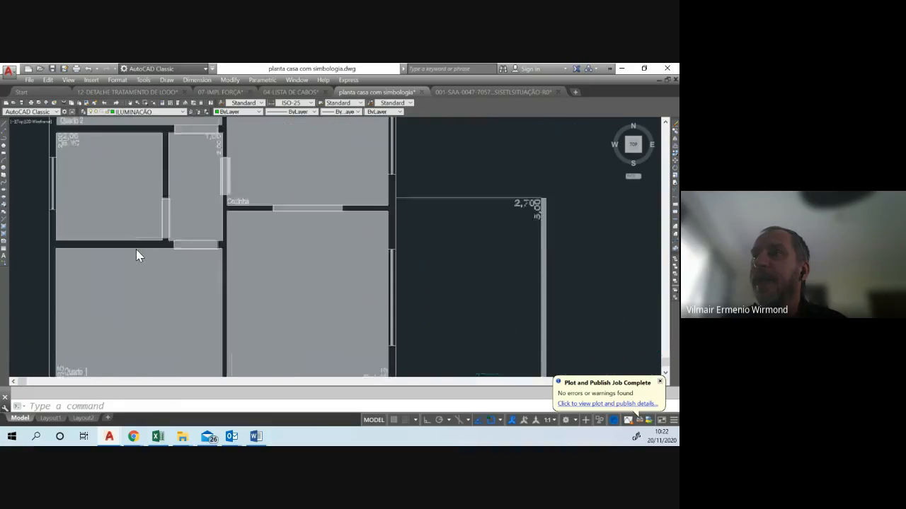
pyautogui.scroll(-4, 187, 225)
pyautogui.scroll(4, 179, 224)
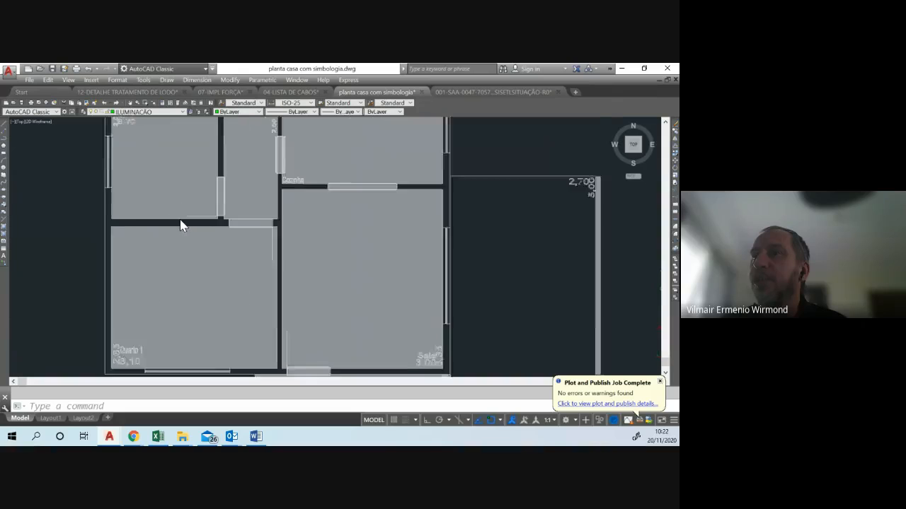
pyautogui.scroll(2, 137, 225)
pyautogui.scroll(-4, 113, 230)
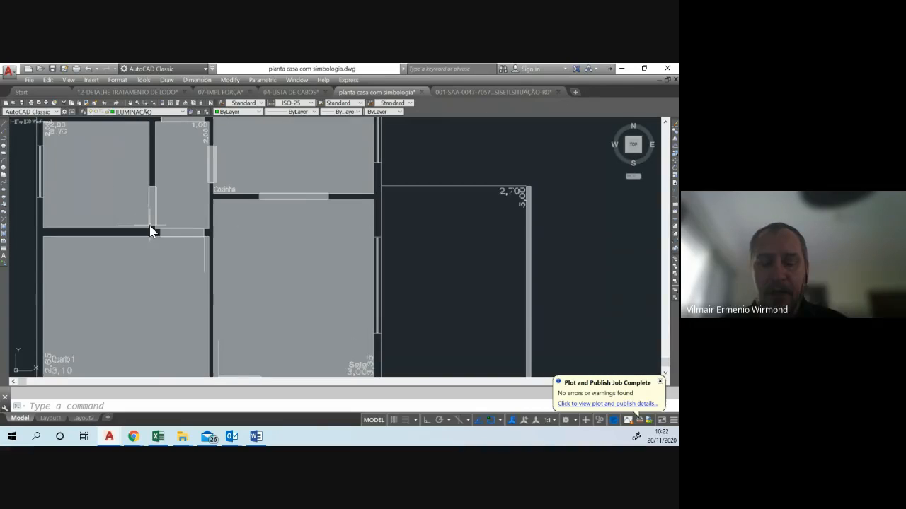
# - Measure the width of the doorway between the hallway and Quarto 1 with the DIST command
pyautogui.write('DI')
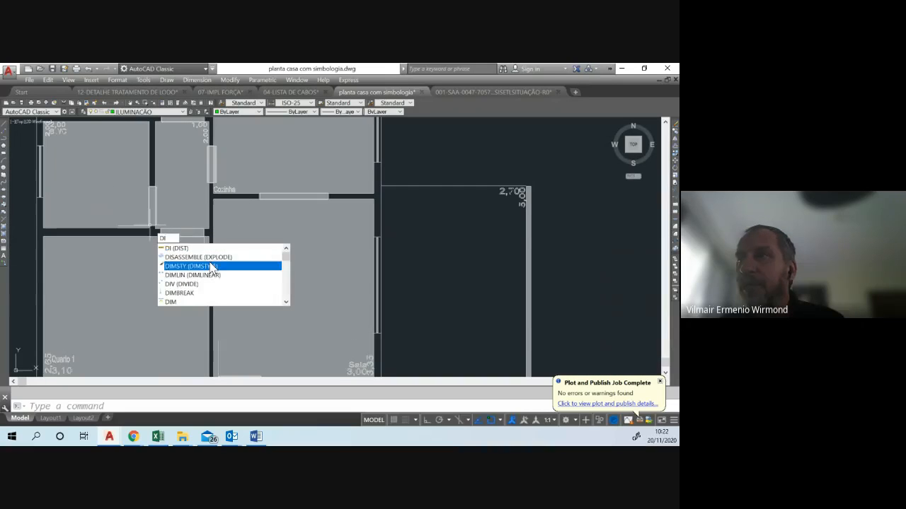
pyautogui.press('Return')
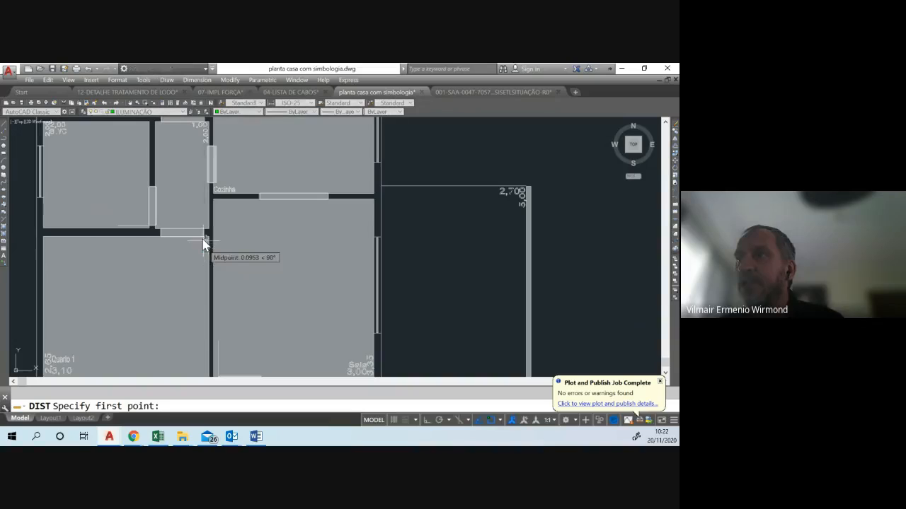
pyautogui.scroll(3, 146, 233)
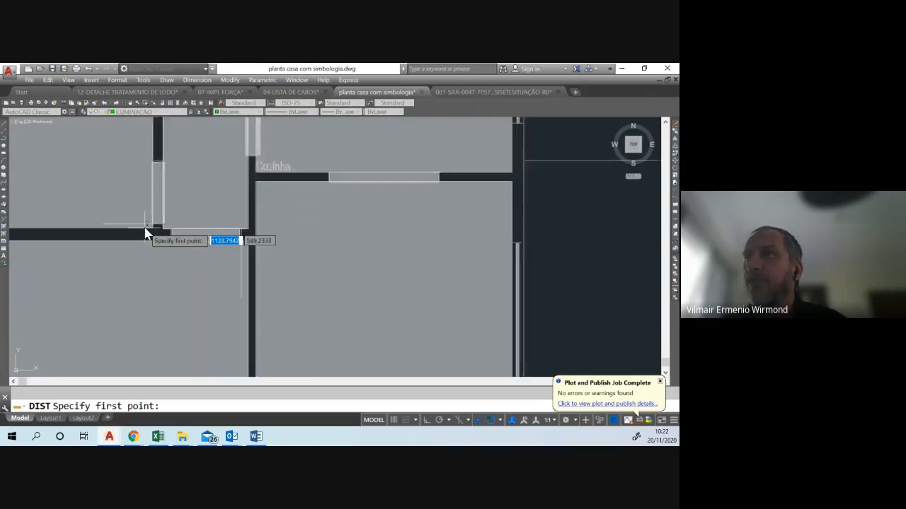
pyautogui.scroll(3, 198, 233)
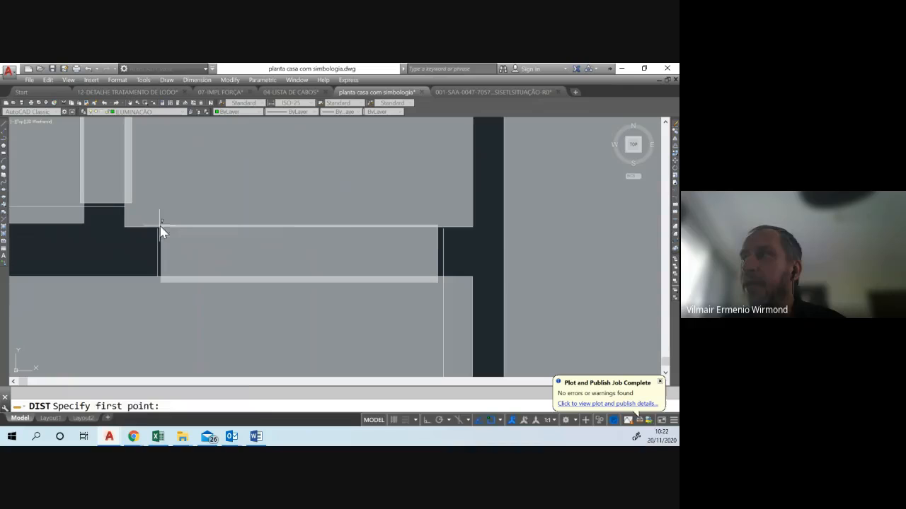
pyautogui.click(161, 226)
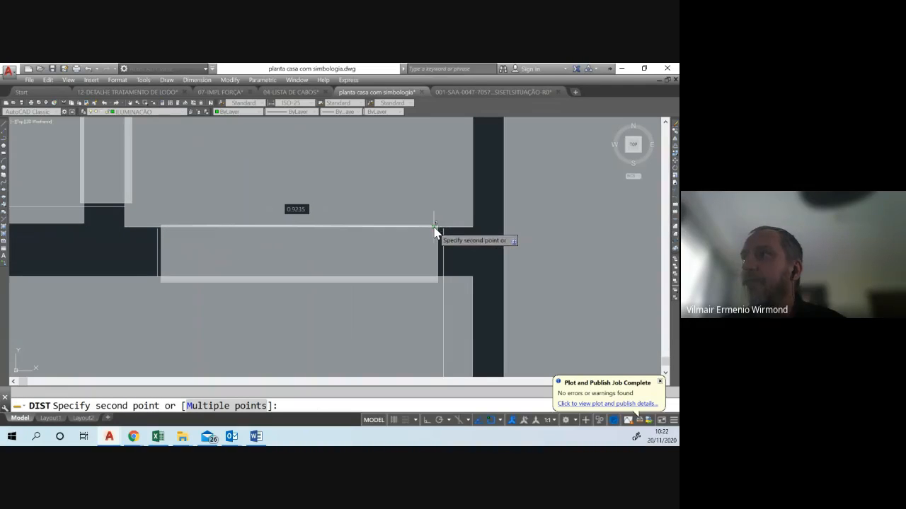
pyautogui.scroll(-8, 431, 227)
pyautogui.press('Escape')
# - Measure the thickness of the exterior wall of the small room above Quarto 1
pyautogui.scroll(2, 309, 224)
pyautogui.scroll(1, 309, 229)
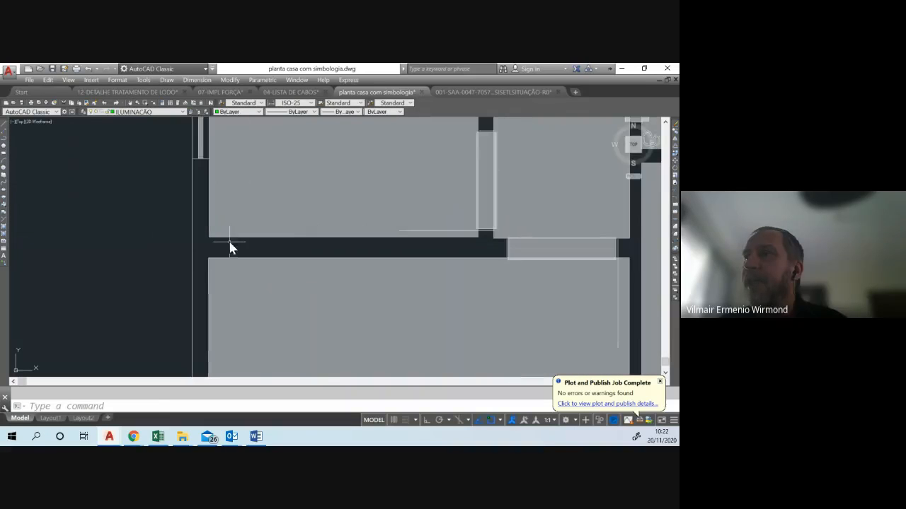
pyautogui.press('Return')
pyautogui.scroll(2, 208, 233)
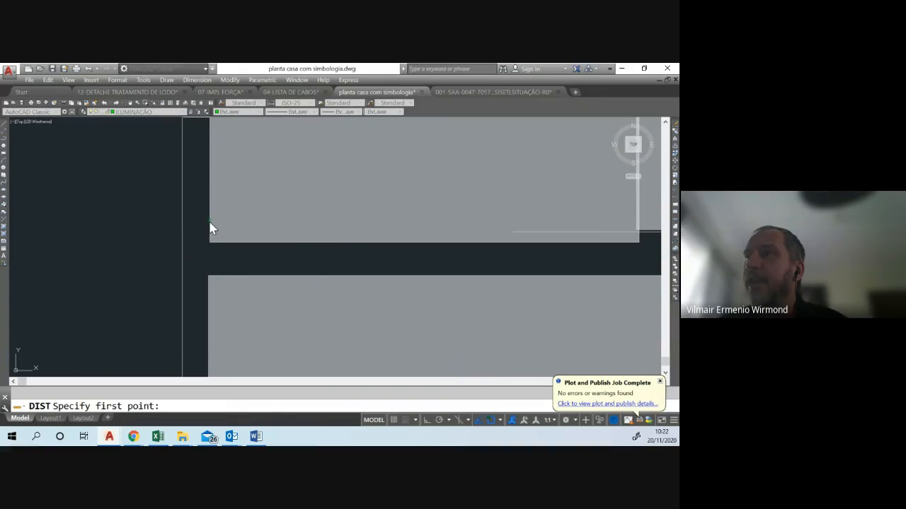
pyautogui.click(210, 223)
pyautogui.click(184, 228)
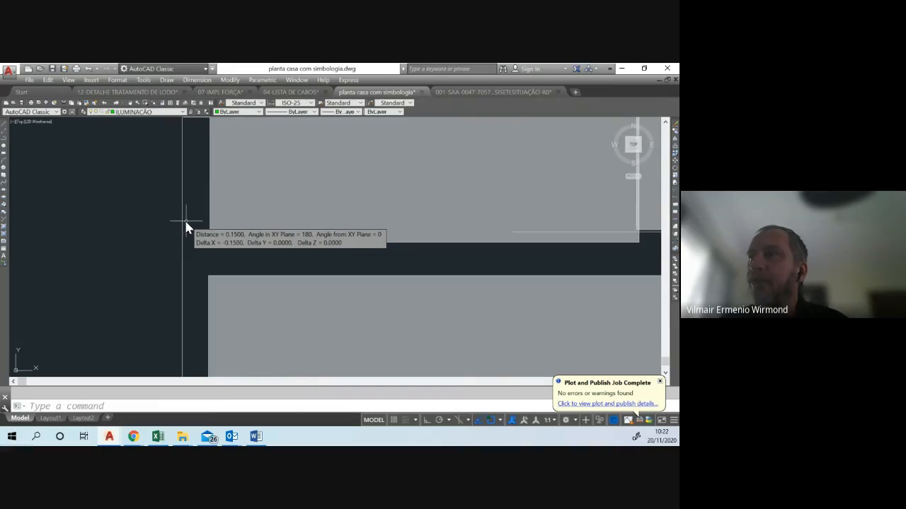
pyautogui.scroll(-5, 187, 227)
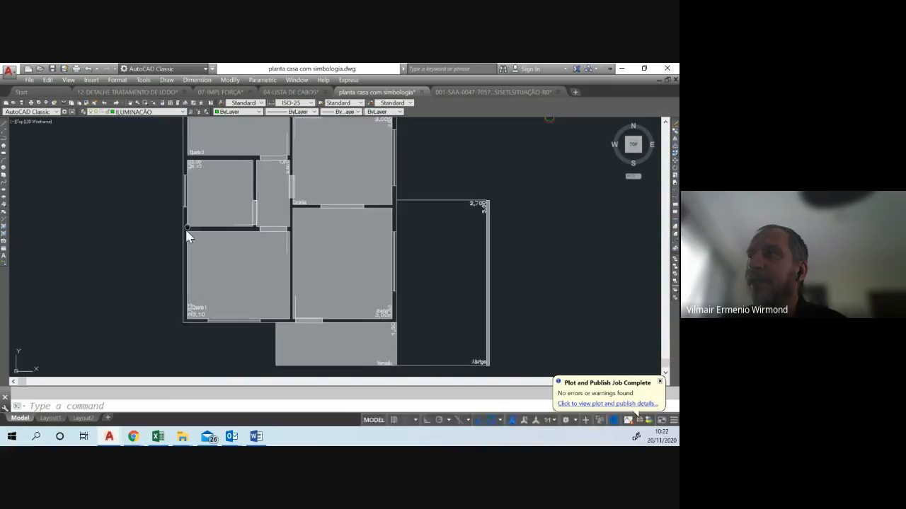
pyautogui.scroll(-2, 185, 239)
pyautogui.scroll(-3, 198, 235)
pyautogui.scroll(3, 216, 205)
pyautogui.scroll(-2, 255, 212)
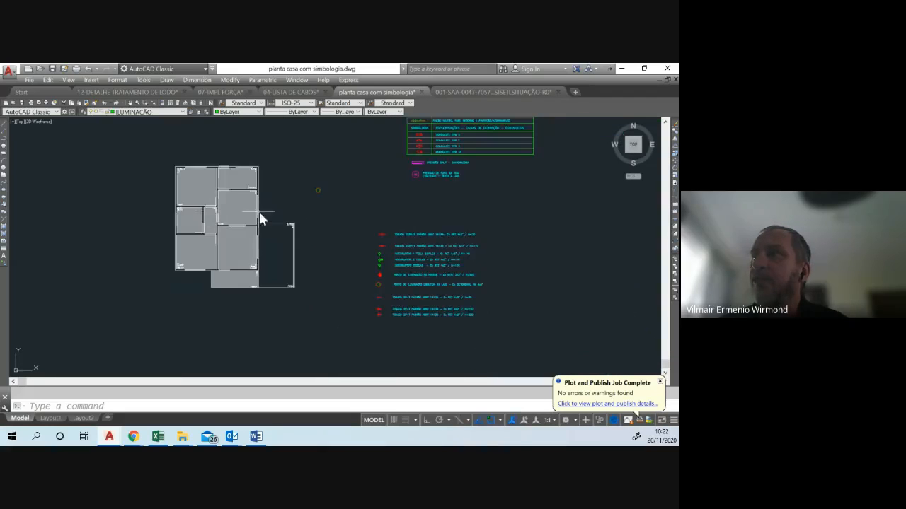
pyautogui.scroll(-2, 240, 217)
pyautogui.scroll(4, 236, 216)
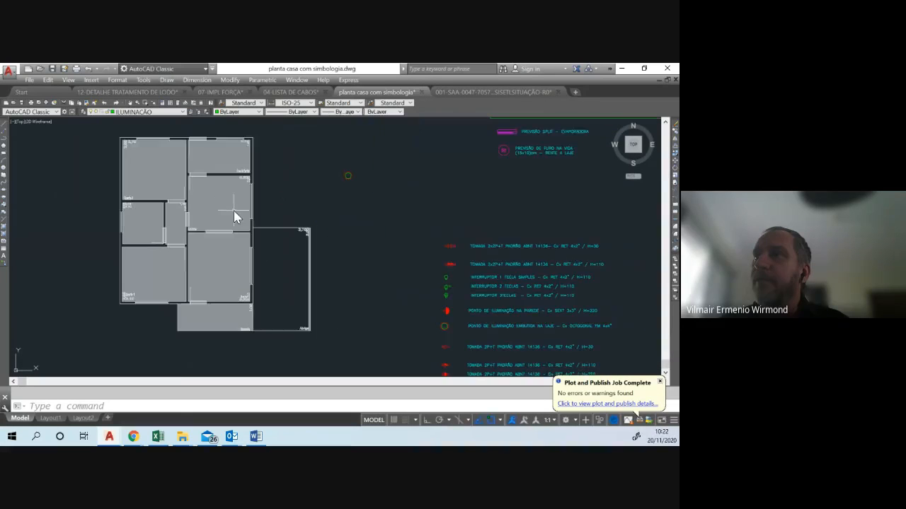
# - Move the symbol table and the lighting and outlet legend horizontally away from the floor plan, leaving clear space beside it
pyautogui.scroll(-6, 286, 230)
pyautogui.moveTo(297, 228); pyautogui.dragTo(239, 255, button='middle')
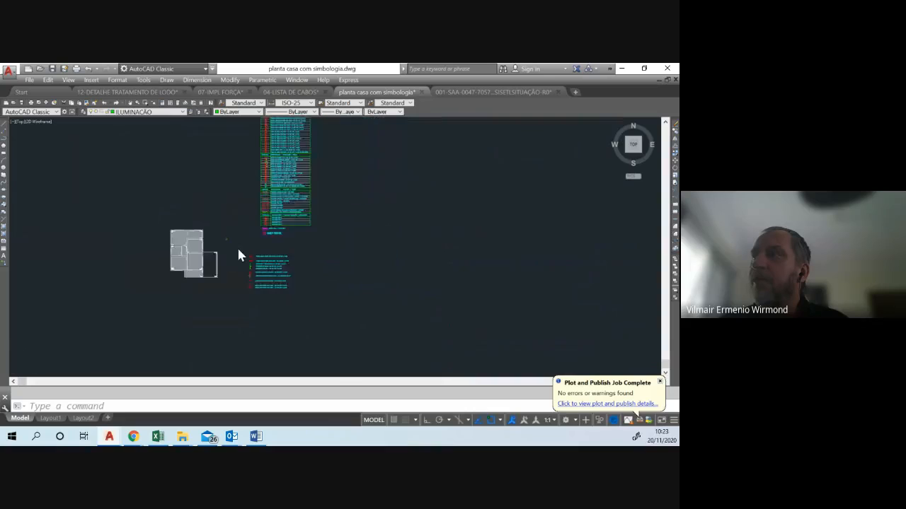
pyautogui.scroll(-3, 237, 246)
pyautogui.moveTo(245, 152); pyautogui.dragTo(234, 190, button='middle')
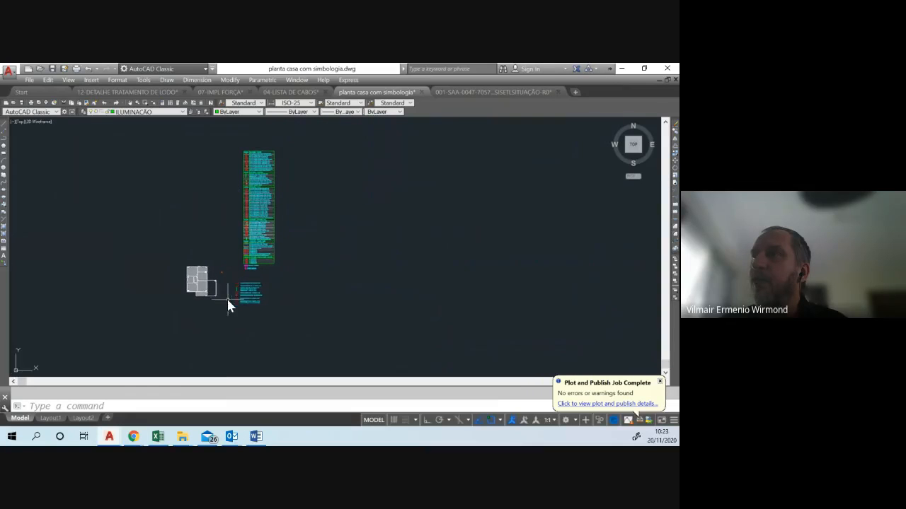
pyautogui.scroll(4, 206, 289)
pyautogui.scroll(-6, 170, 269)
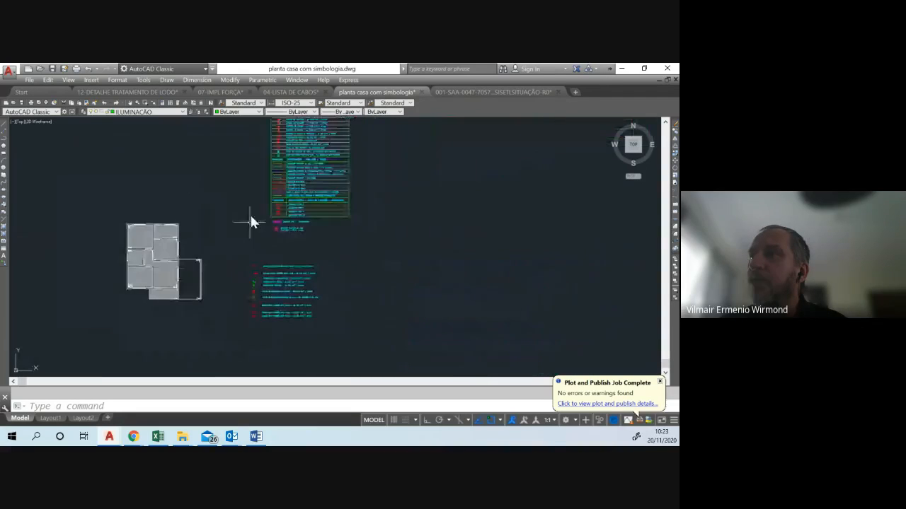
pyautogui.moveTo(248, 163); pyautogui.dragTo(241, 210, button='middle')
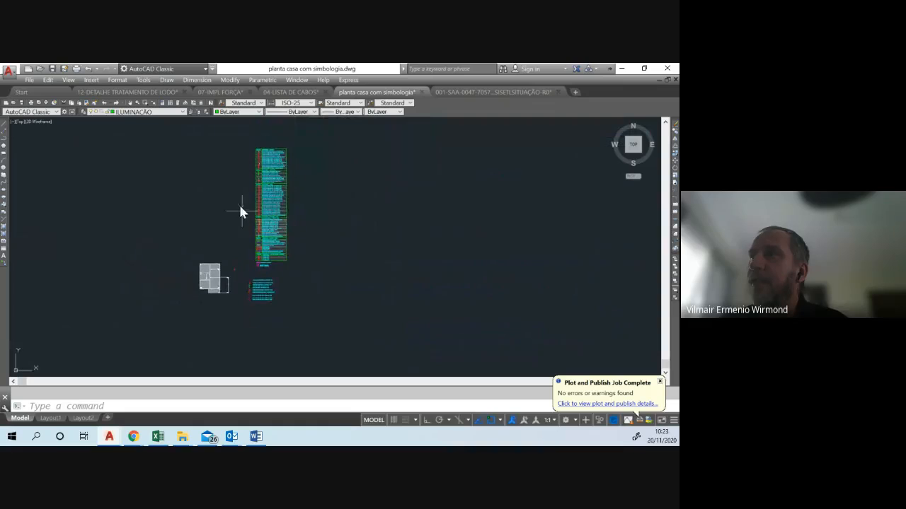
pyautogui.click(246, 133)
pyautogui.click(341, 322)
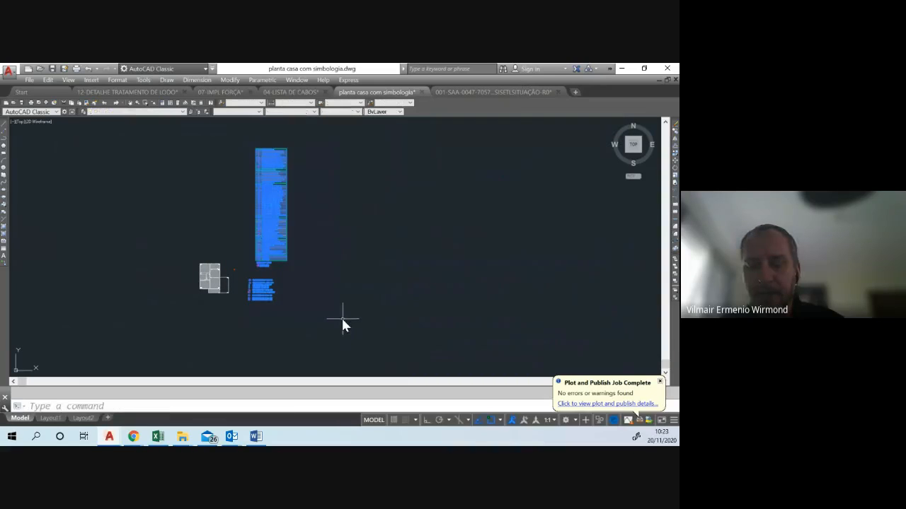
pyautogui.write('m')
pyautogui.press('Return')
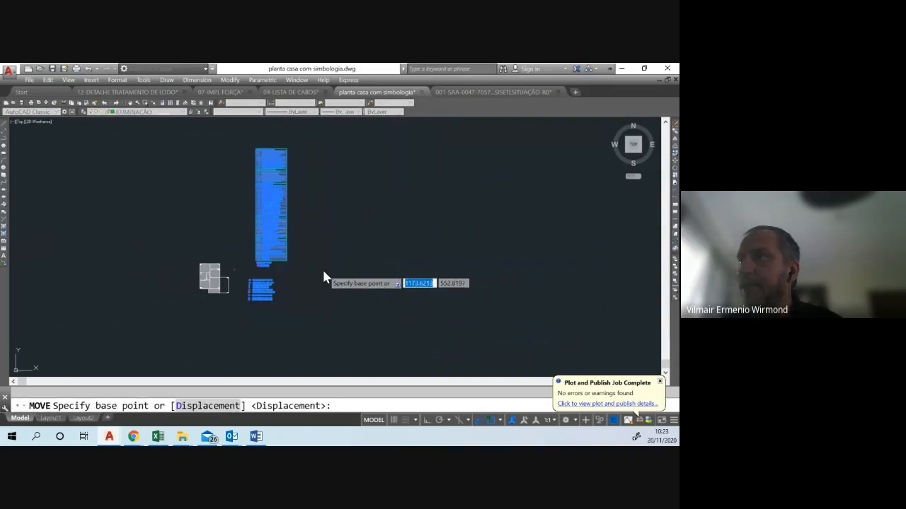
pyautogui.click(322, 268)
pyautogui.click(457, 267)
# - Frame the floor plan in model space and open the Plot dialog for it
pyautogui.scroll(2, 225, 304)
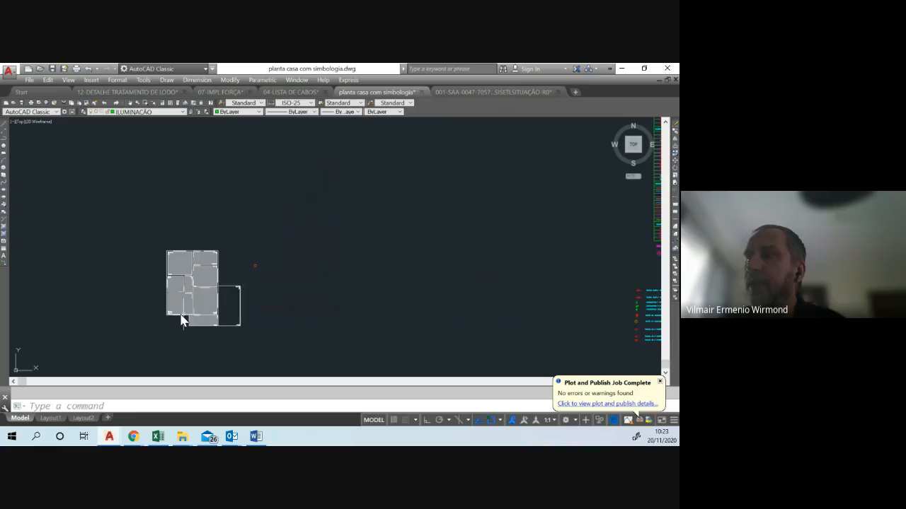
pyautogui.scroll(2, 182, 320)
pyautogui.scroll(-2, 128, 259)
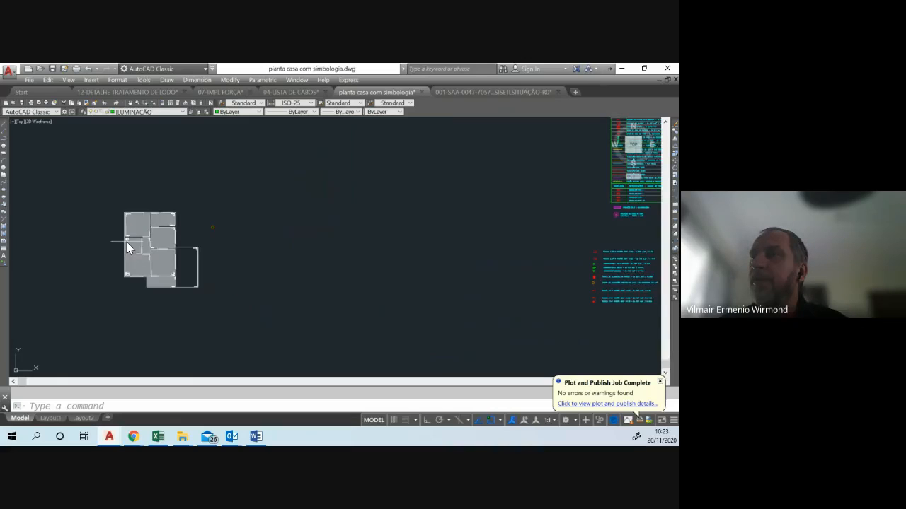
pyautogui.scroll(2, 138, 251)
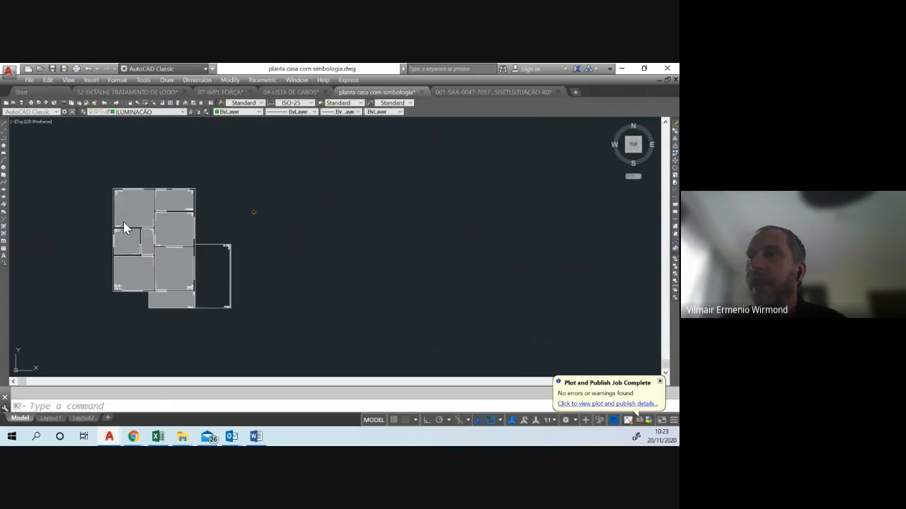
pyautogui.hotkey('ctrl', 'p')
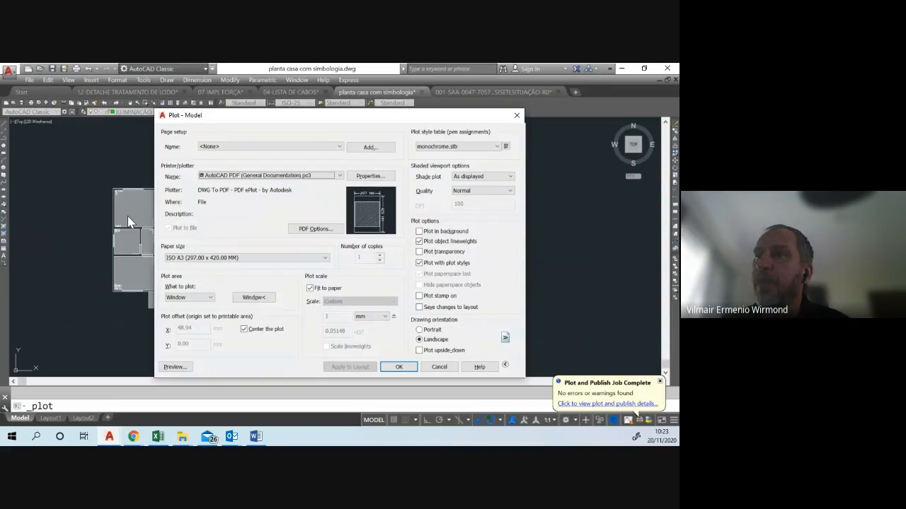
pyautogui.press('Escape')
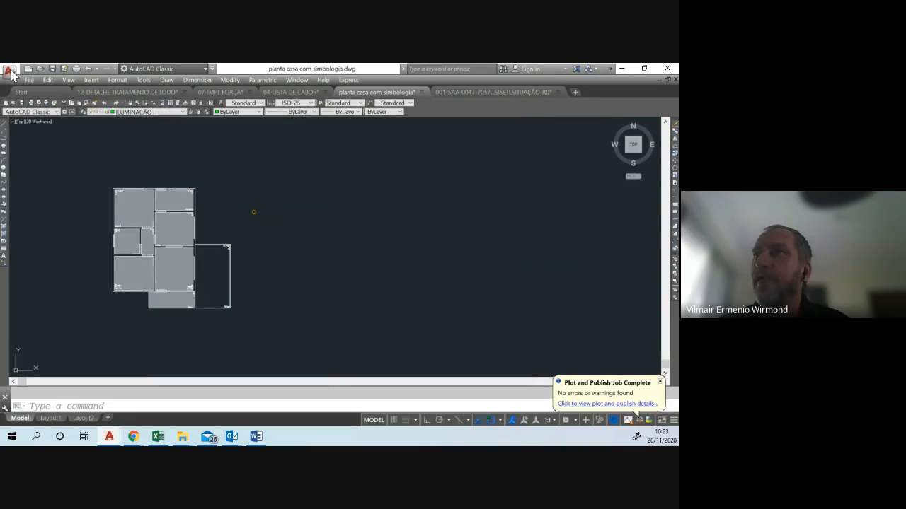
pyautogui.click(9, 72)
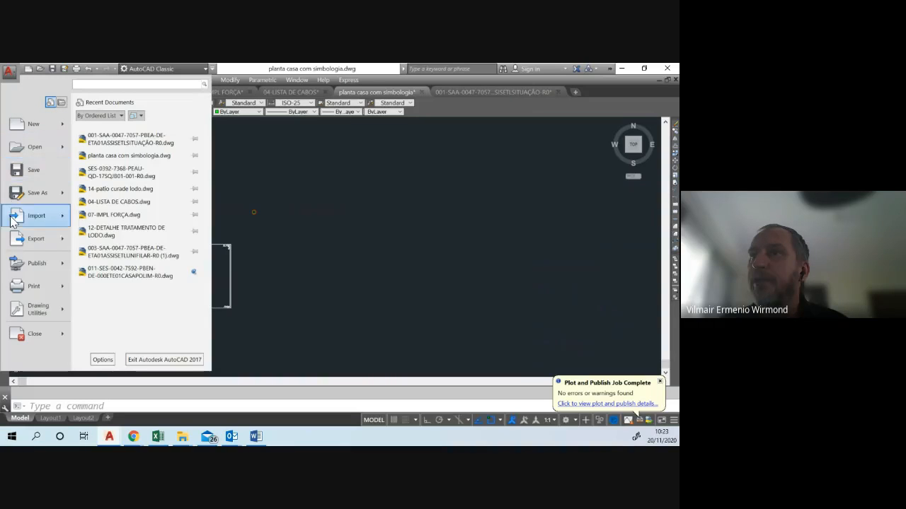
pyautogui.click(31, 284)
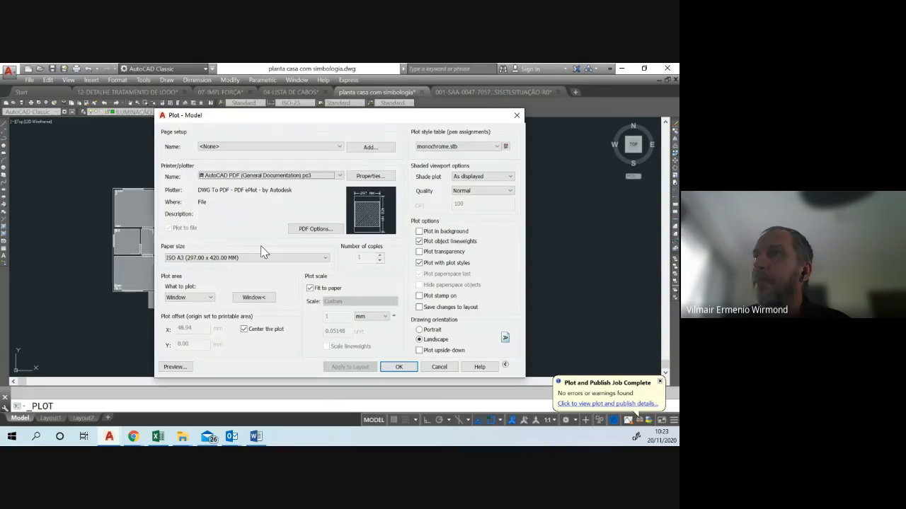
# - Try the HP DeskJet 5820 series printer for the plot and return to AutoCAD PDF (General Documentation).pc3
pyautogui.click(295, 184)
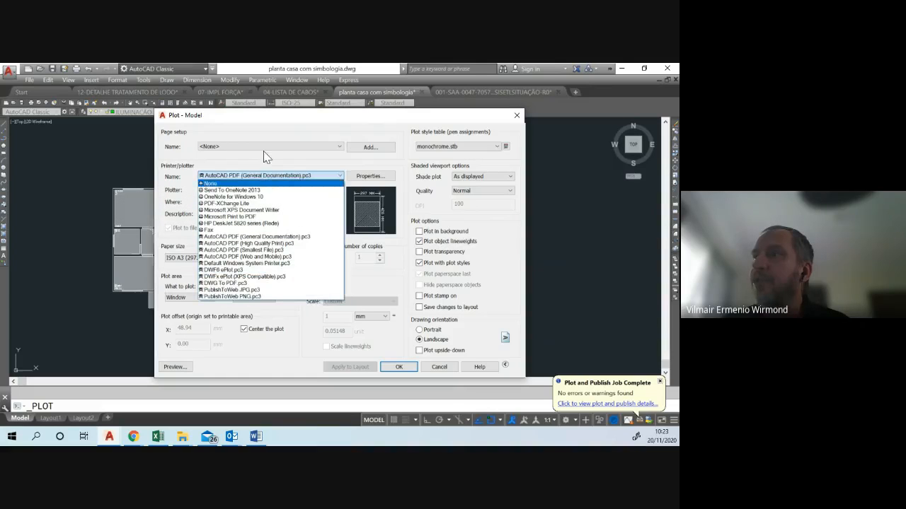
pyautogui.click(242, 224)
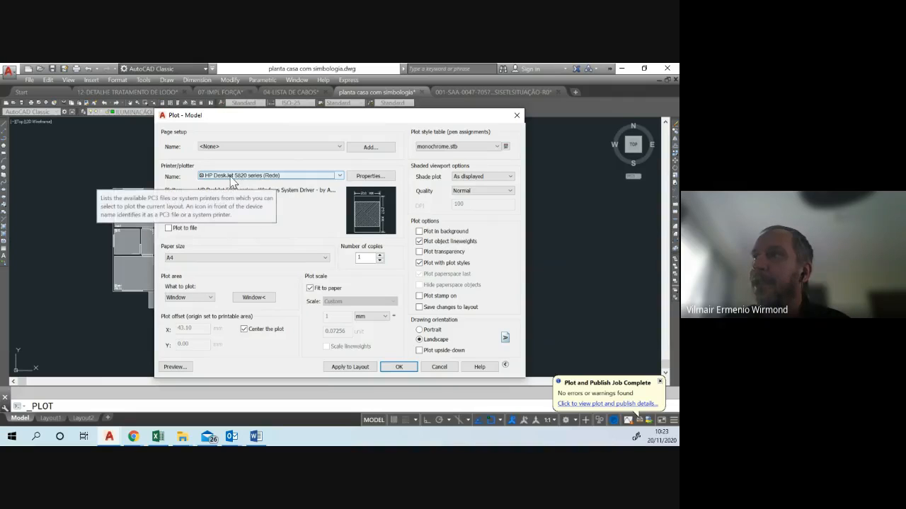
pyautogui.click(286, 180)
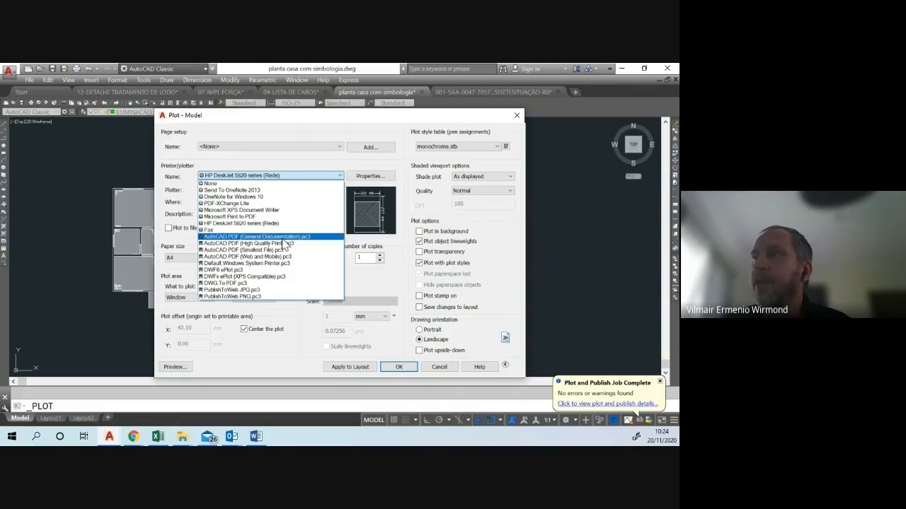
pyautogui.click(282, 239)
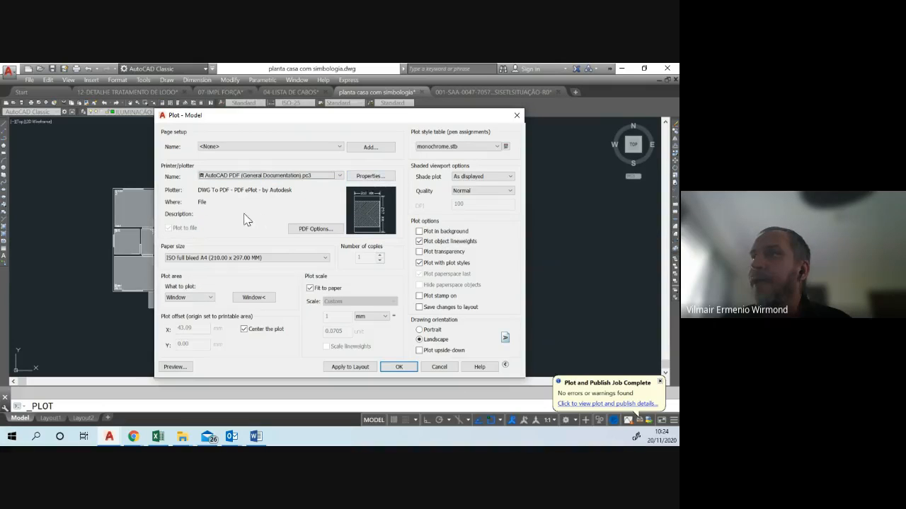
# - Set the plot's paper size to ISO A3 (420.00 x 297.00 MM)
pyautogui.click(224, 257)
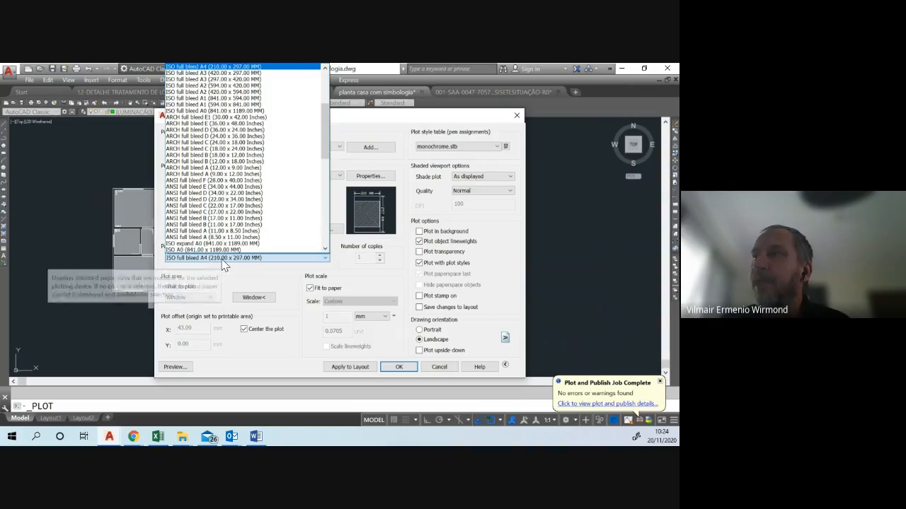
pyautogui.moveTo(327, 145); pyautogui.dragTo(326, 170)
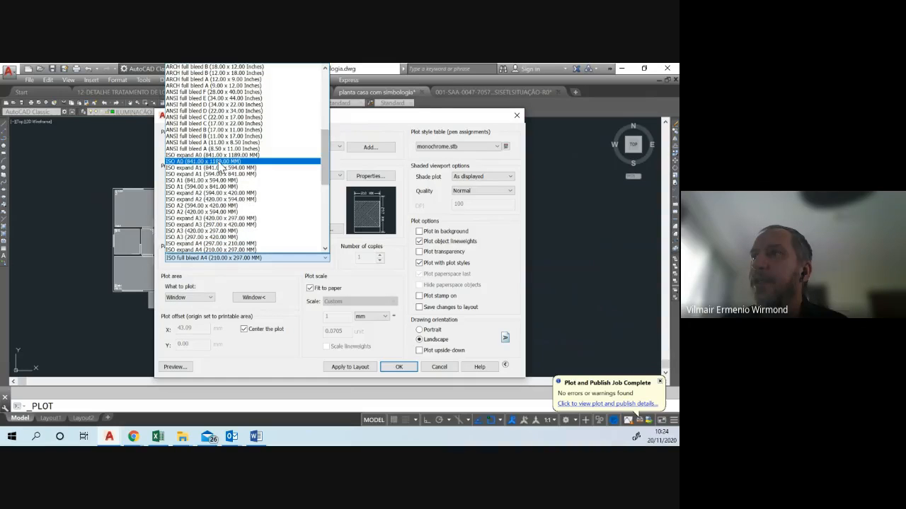
pyautogui.click(209, 232)
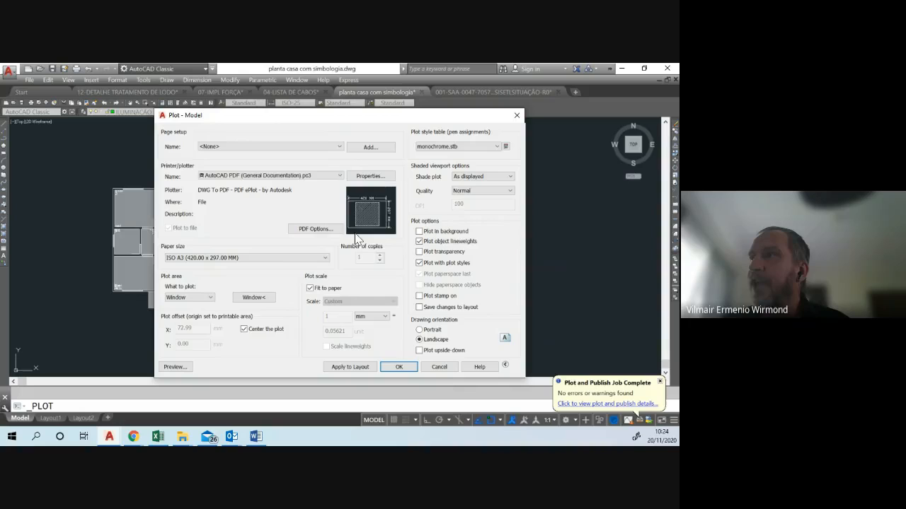
pyautogui.moveTo(344, 211)
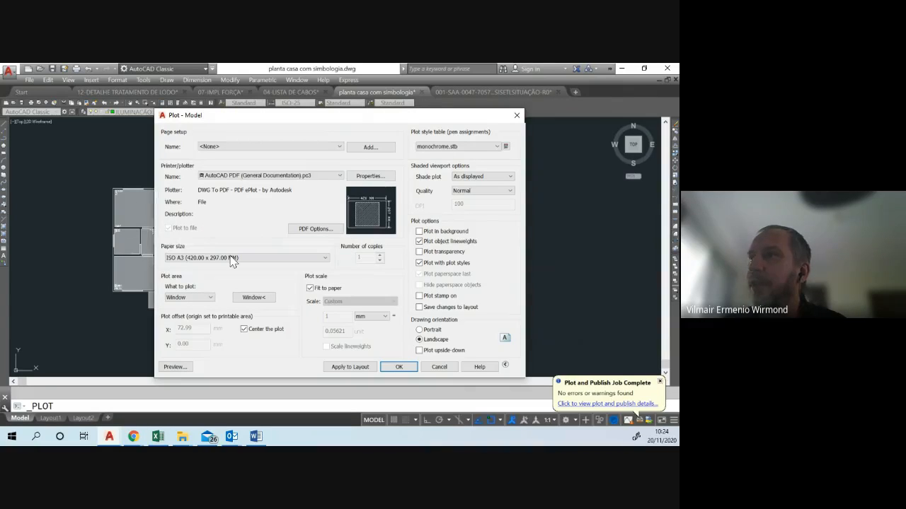
# - Try the plot settings with Center the plot and Fit to paper disabled, and re-enable both options
pyautogui.click(245, 329)
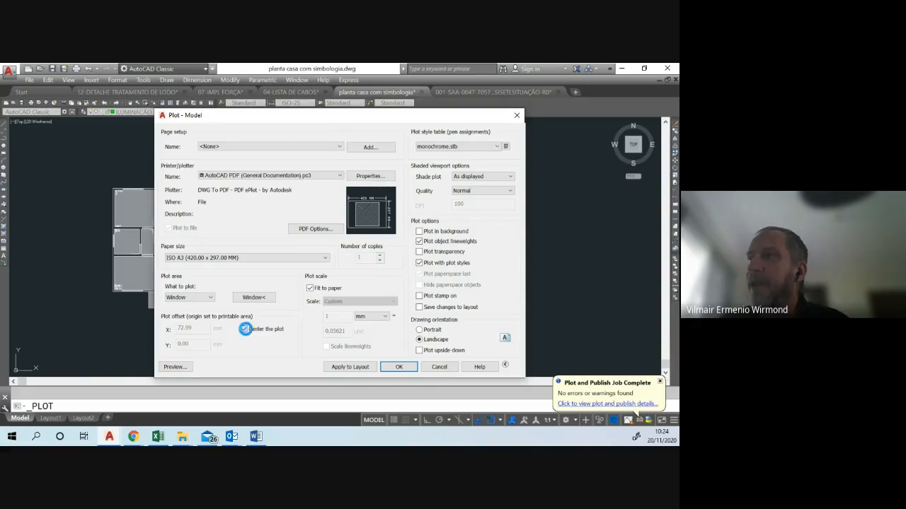
pyautogui.click(310, 287)
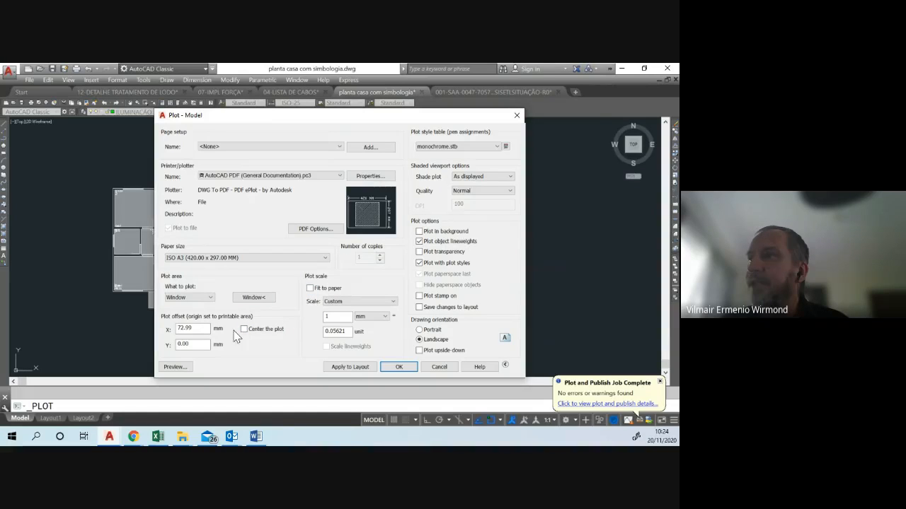
pyautogui.click(244, 329)
pyautogui.click(310, 289)
pyautogui.click(245, 329)
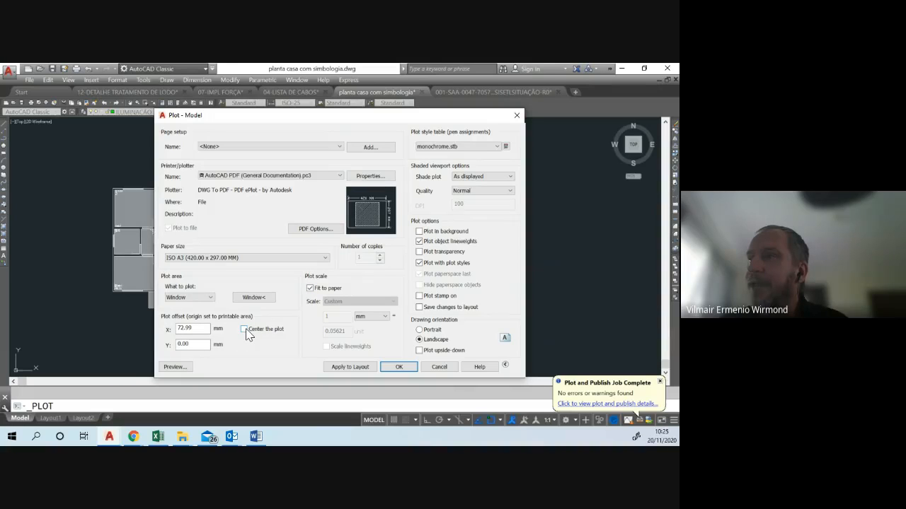
pyautogui.click(244, 330)
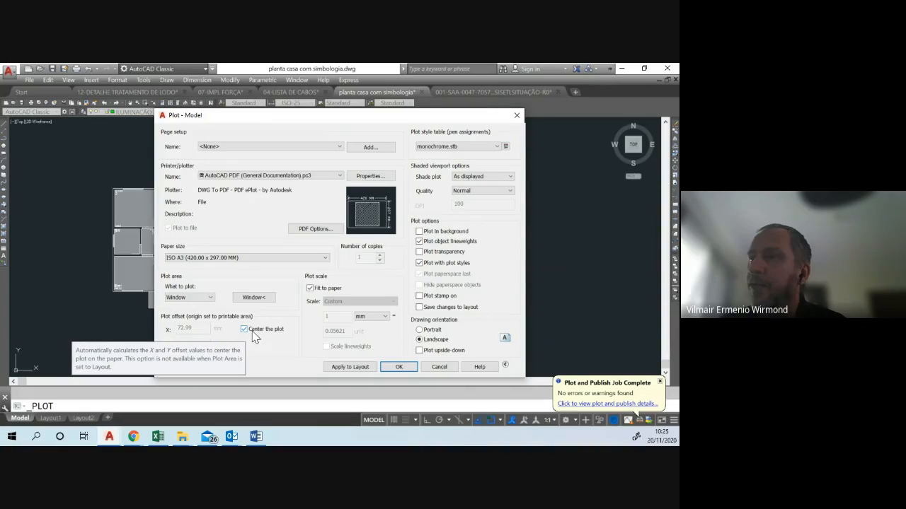
pyautogui.click(310, 289)
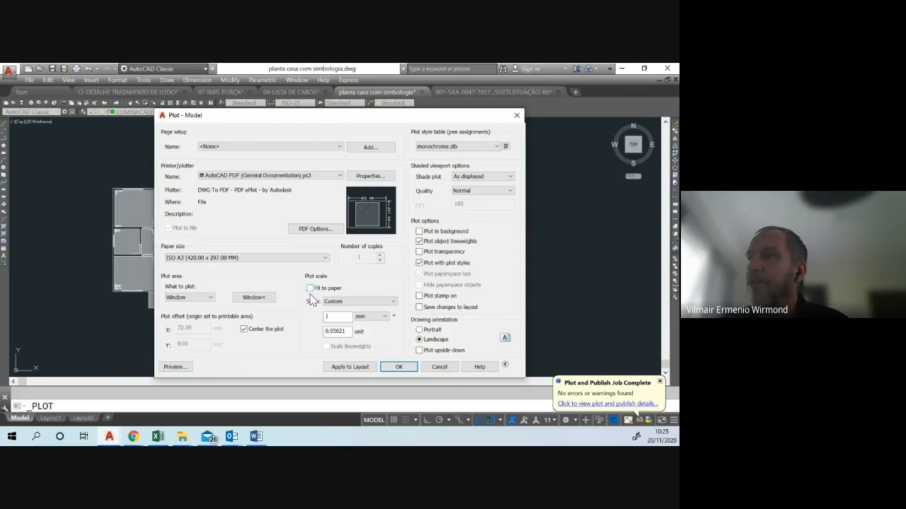
pyautogui.click(310, 288)
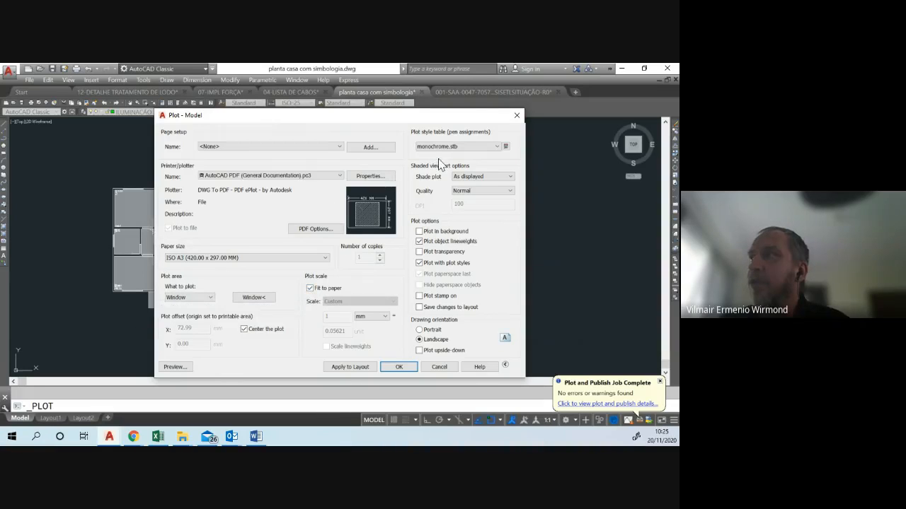
# - Examine the available plot style tables and the style properties of monochrome.stb in the Plot Style Table Editor, without saving changes
pyautogui.click(457, 147)
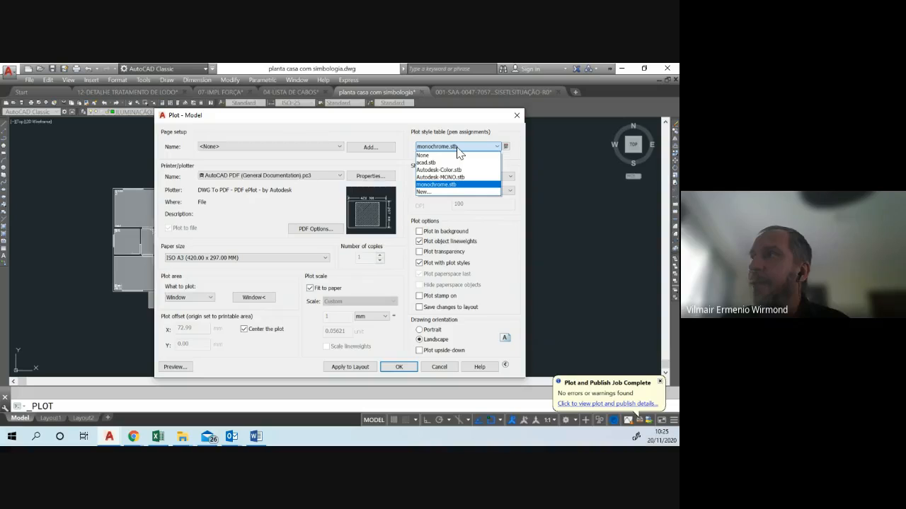
pyautogui.click(539, 210)
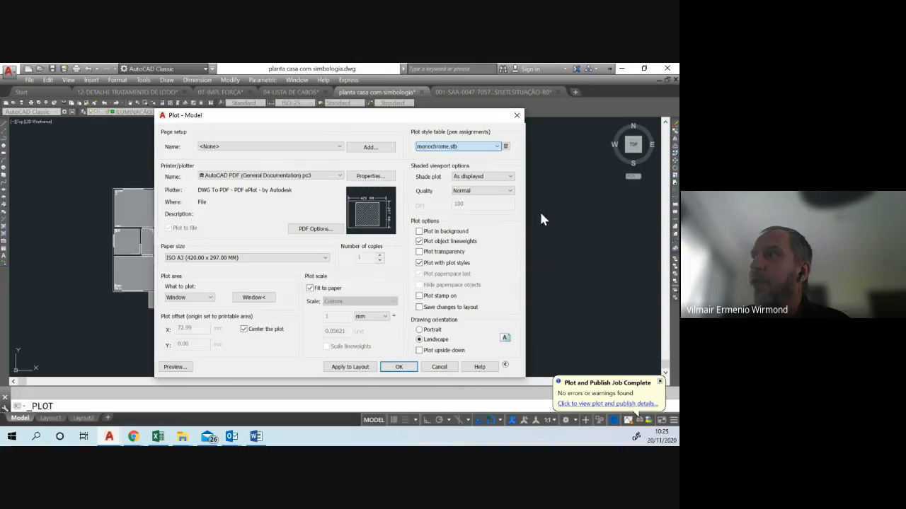
pyautogui.click(487, 149)
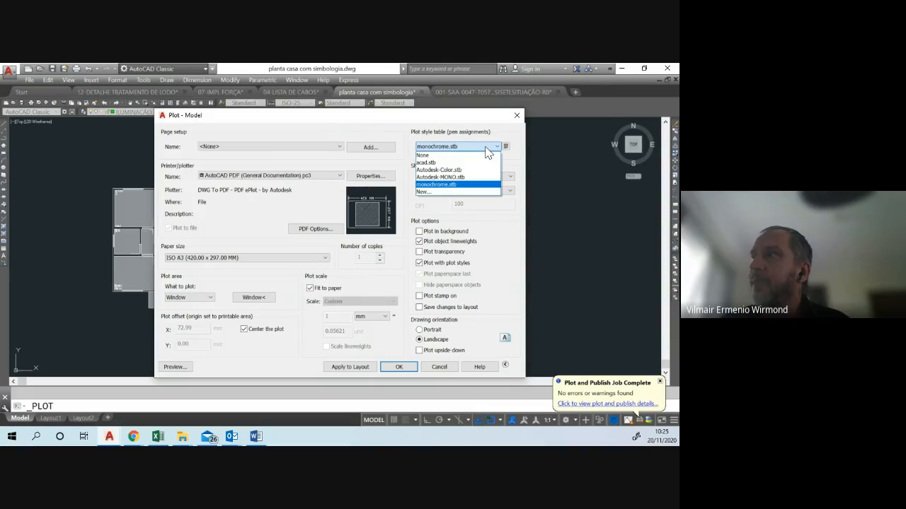
pyautogui.click(486, 149)
pyautogui.click(463, 147)
pyautogui.click(536, 176)
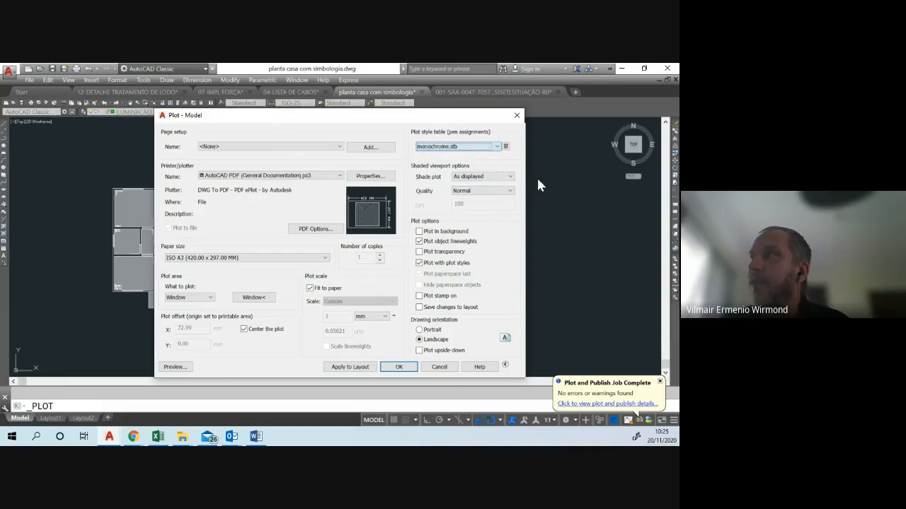
pyautogui.click(506, 147)
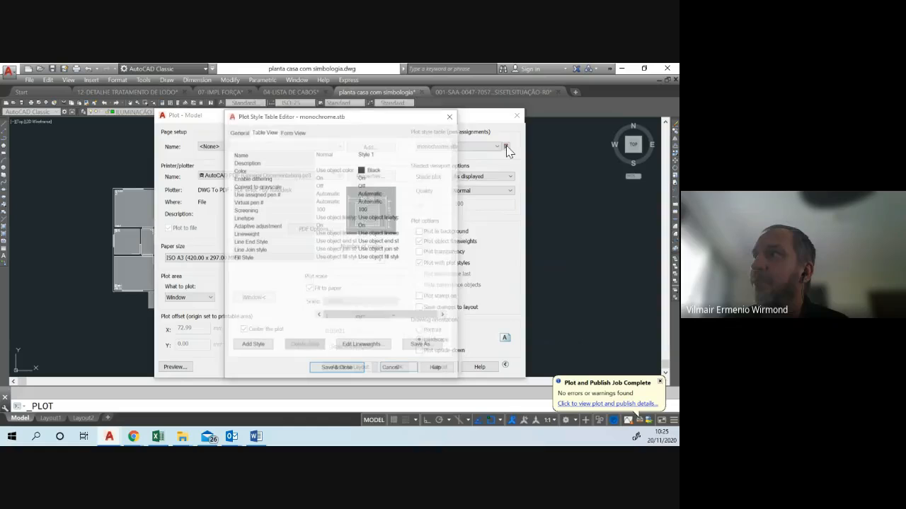
pyautogui.click(394, 368)
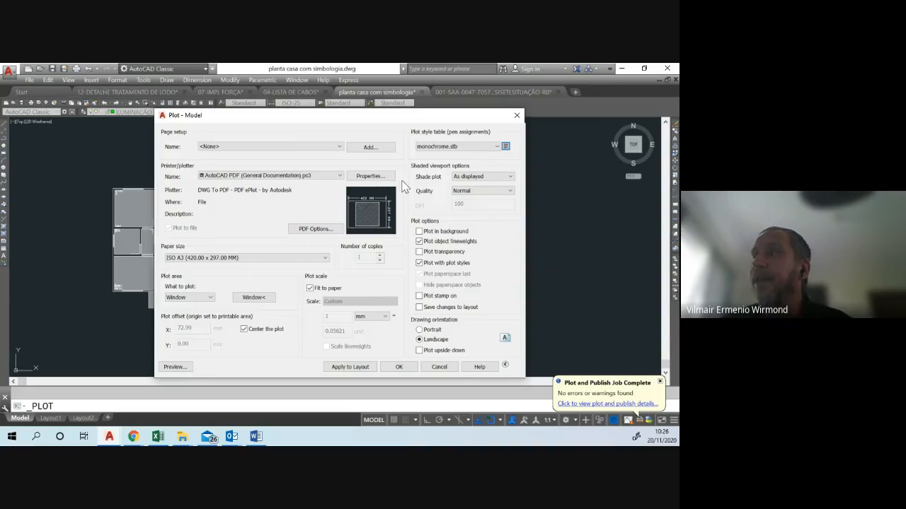
# - Try the Autodesk-Color.stb plot style table and Portrait orientation, restoring monochrome.stb for all layouts and Landscape
pyautogui.click(497, 147)
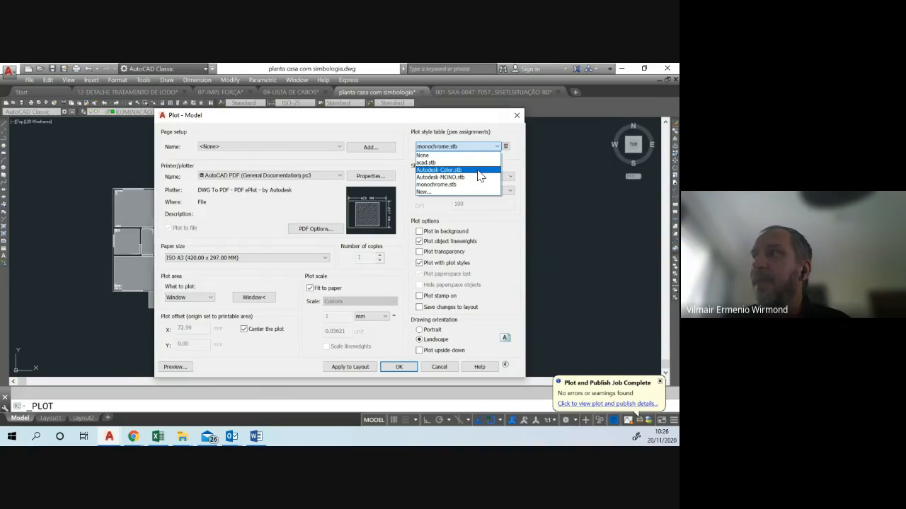
pyautogui.click(477, 170)
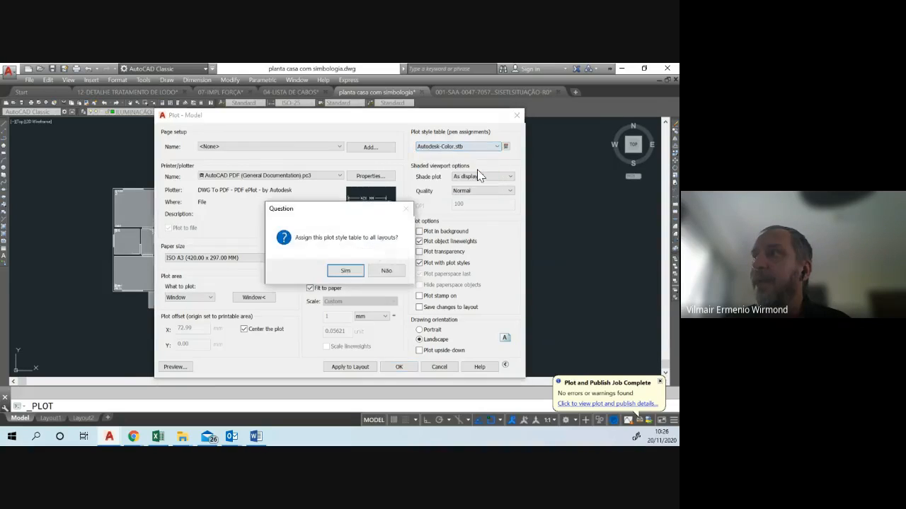
pyautogui.click(346, 270)
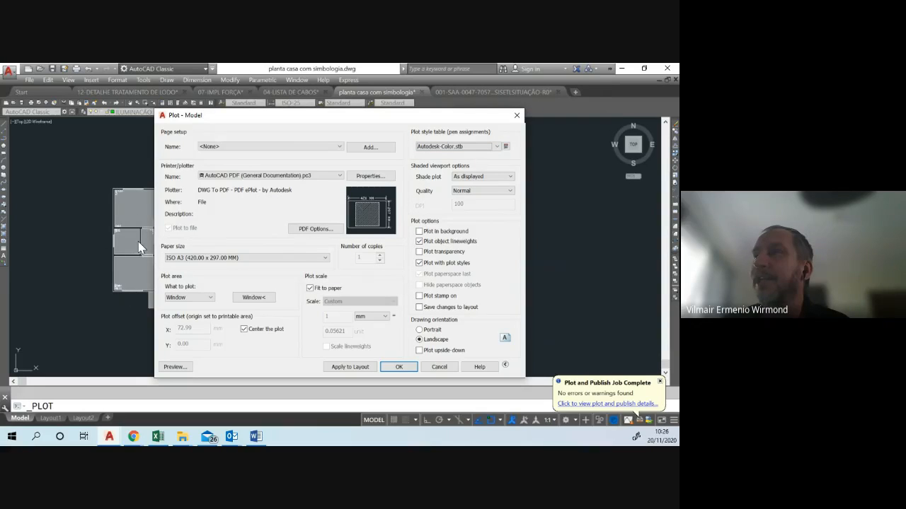
pyautogui.click(473, 148)
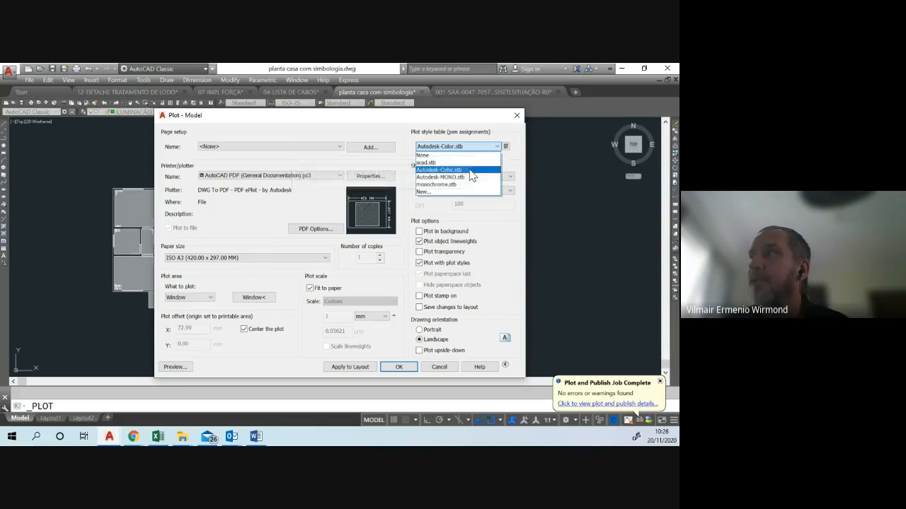
pyautogui.click(462, 185)
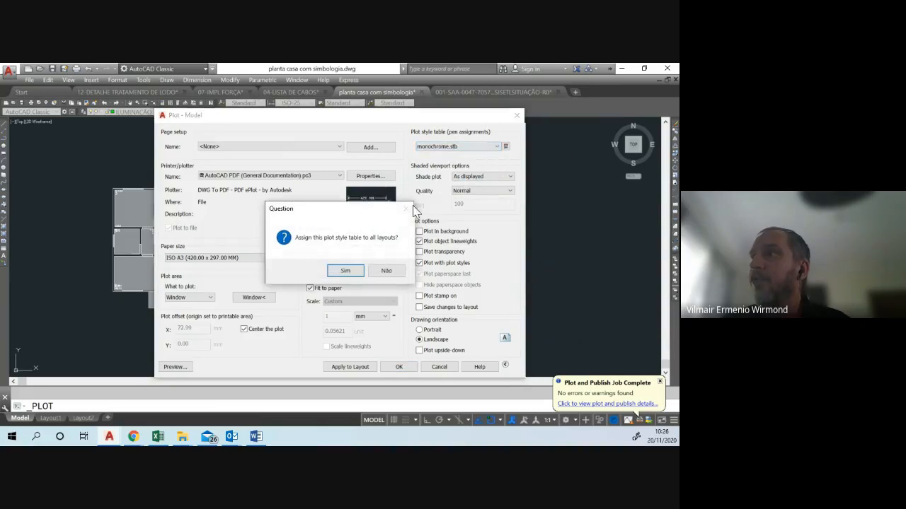
pyautogui.click(345, 271)
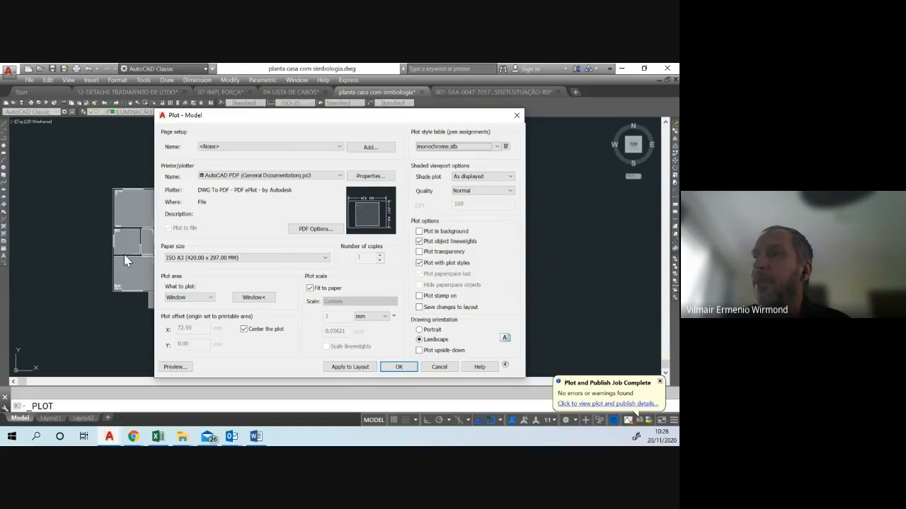
pyautogui.click(496, 147)
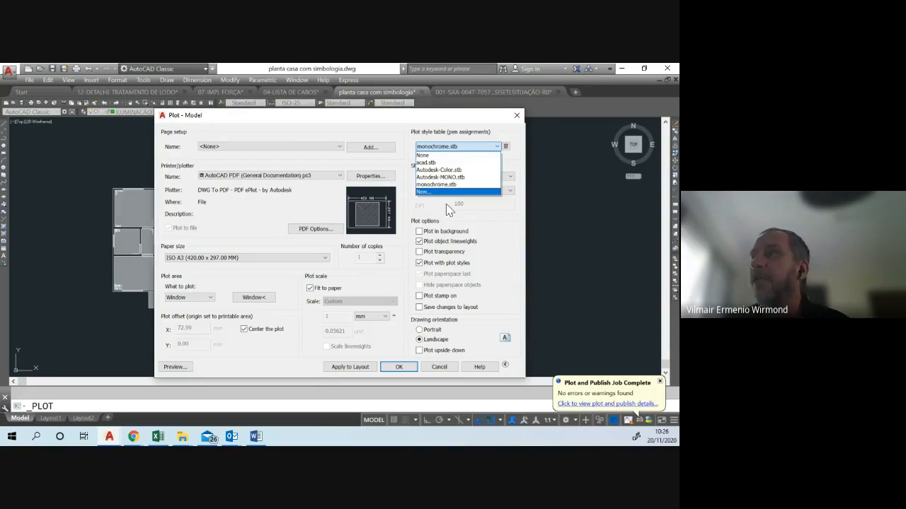
pyautogui.click(571, 217)
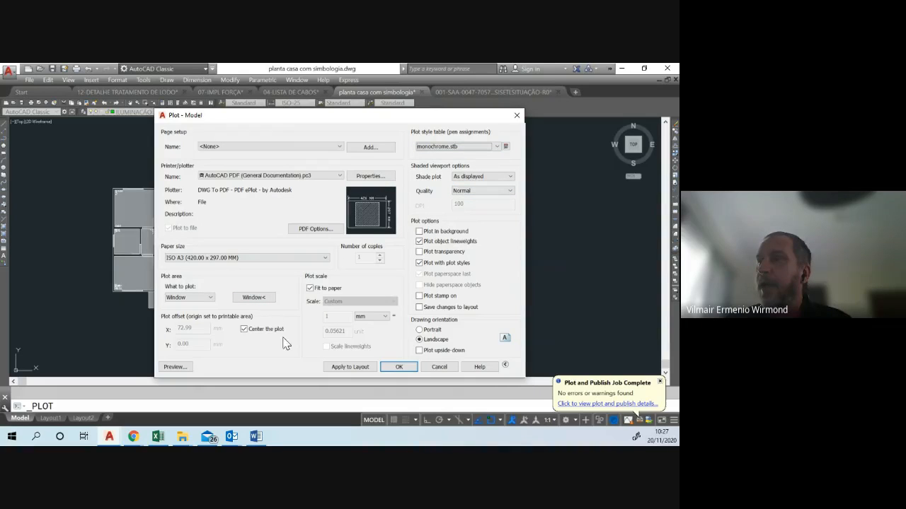
pyautogui.click(430, 330)
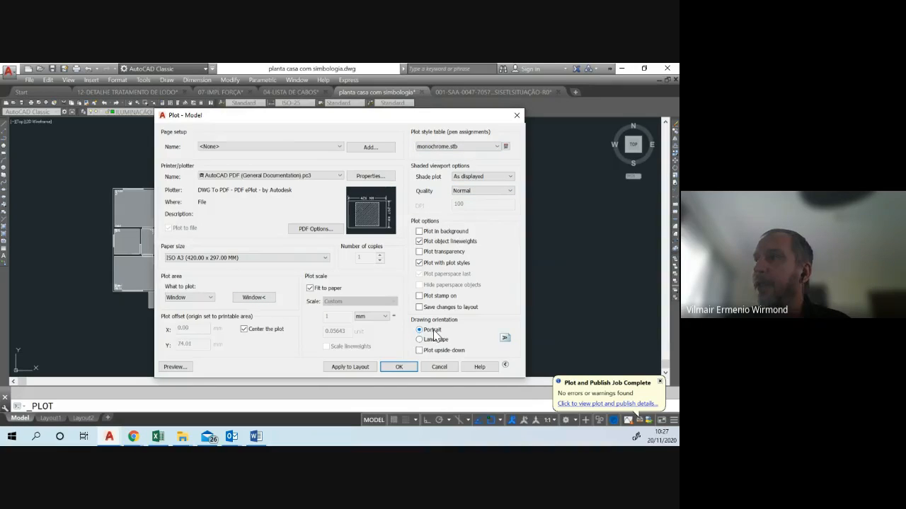
pyautogui.click(435, 341)
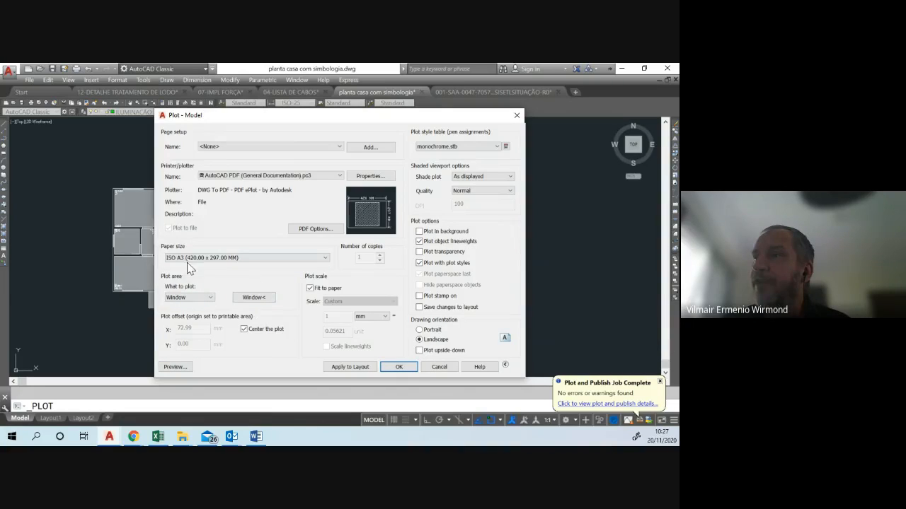
# - Set the plot area to a window enclosing the floor plan and the empty space beside it, and apply the settings to the layout
pyautogui.click(209, 297)
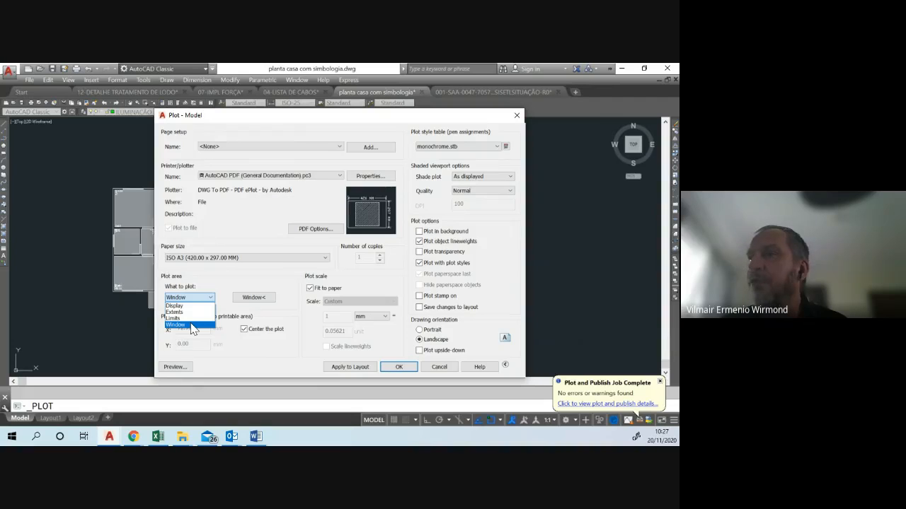
pyautogui.click(191, 325)
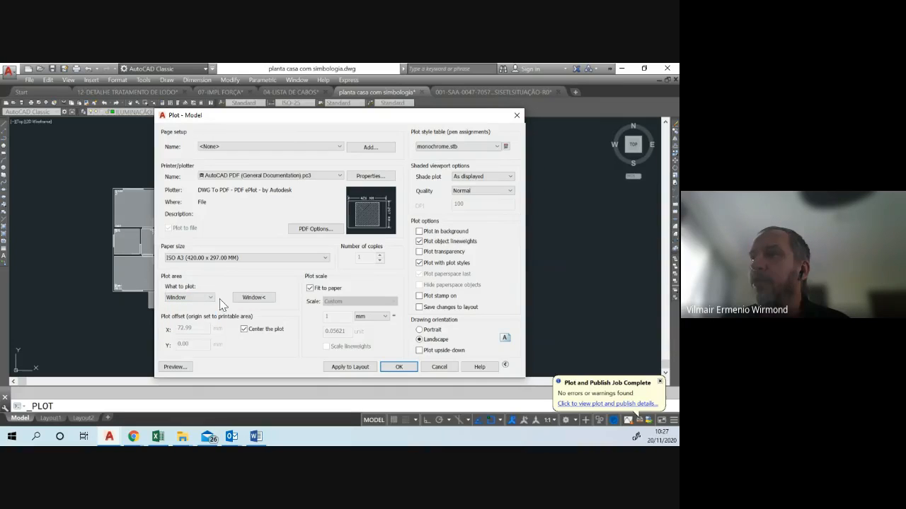
pyautogui.click(255, 298)
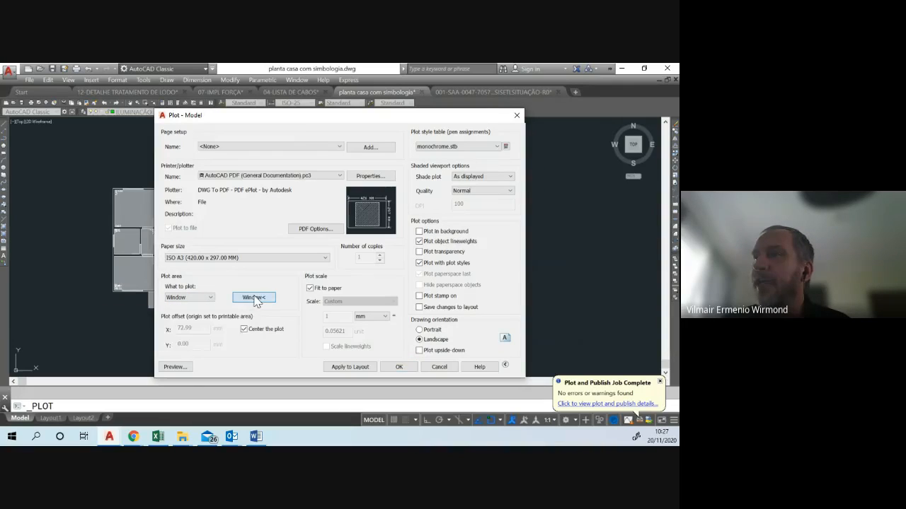
pyautogui.click(255, 298)
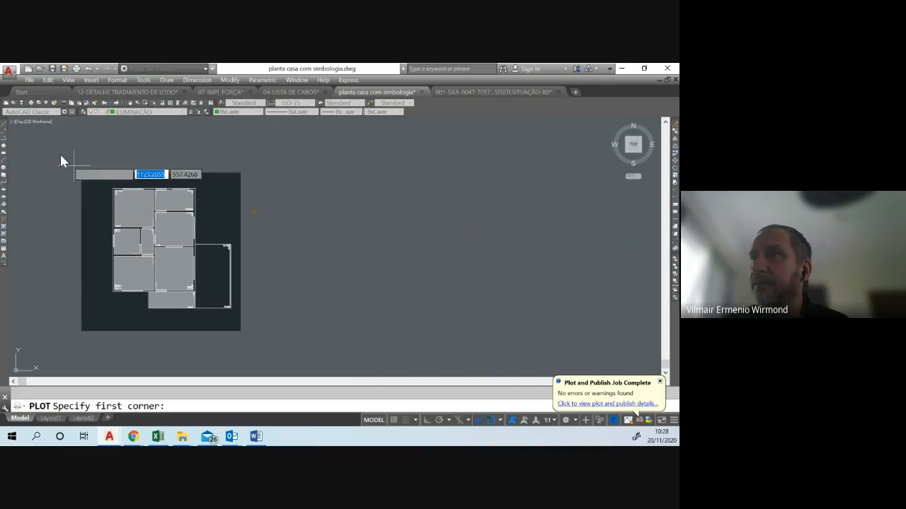
pyautogui.click(44, 135)
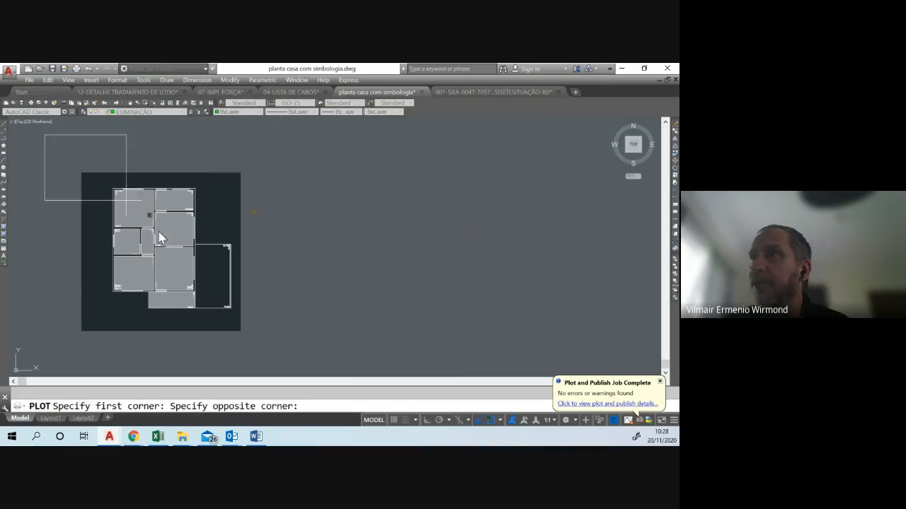
pyautogui.click(412, 337)
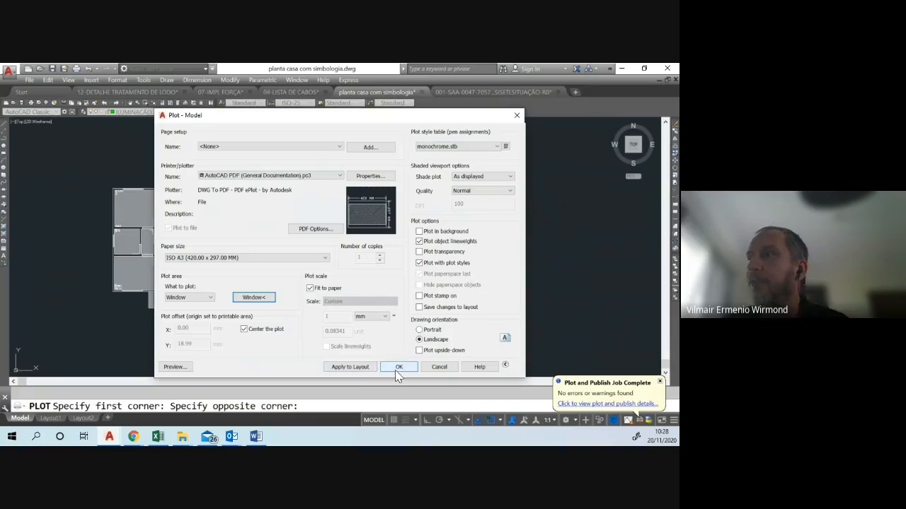
pyautogui.click(365, 367)
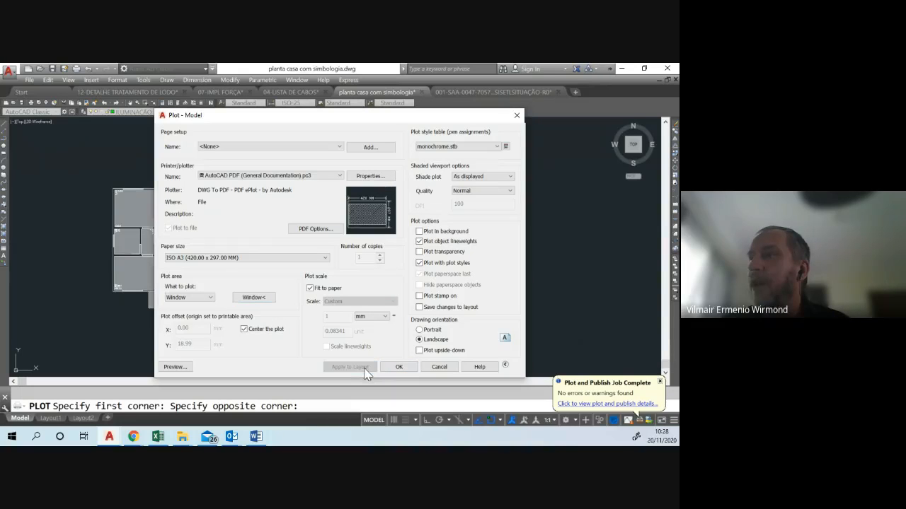
# - Preview the floor plan's plot, and leave the preview and the Plot dialog without plotting
pyautogui.click(174, 367)
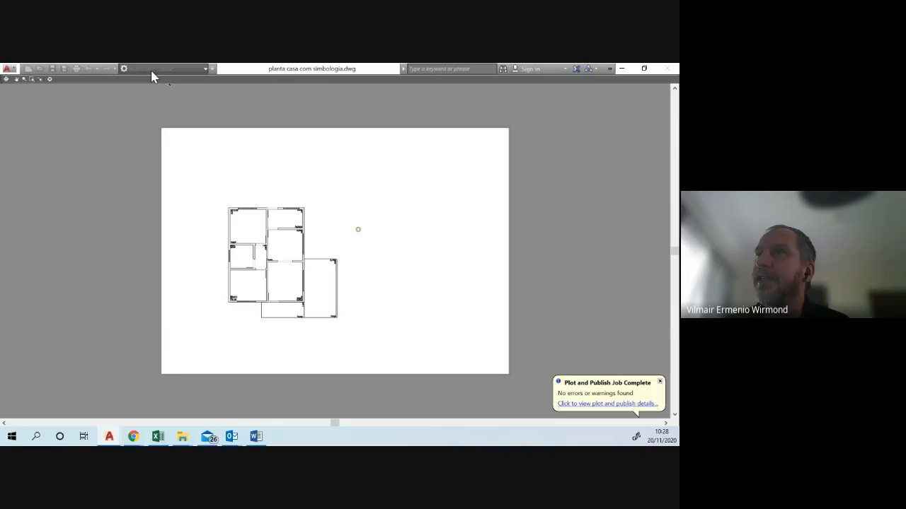
pyautogui.click(51, 79)
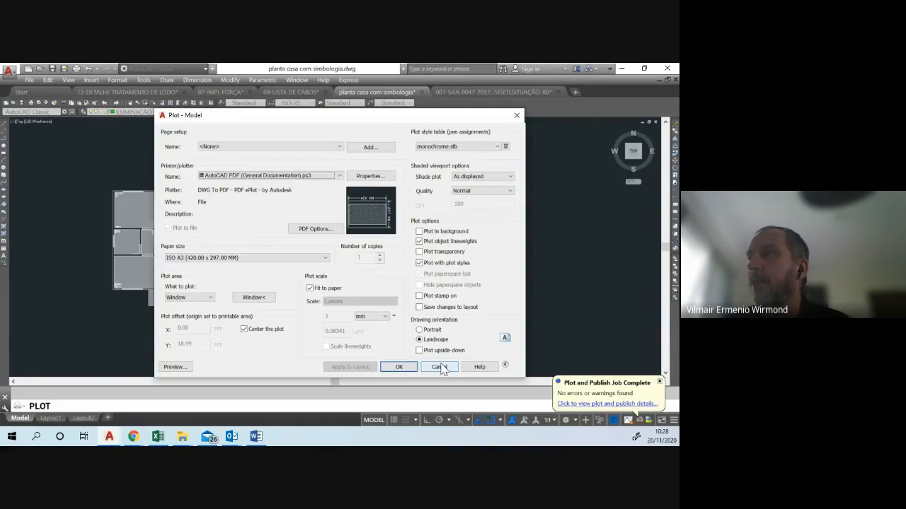
pyautogui.click(439, 367)
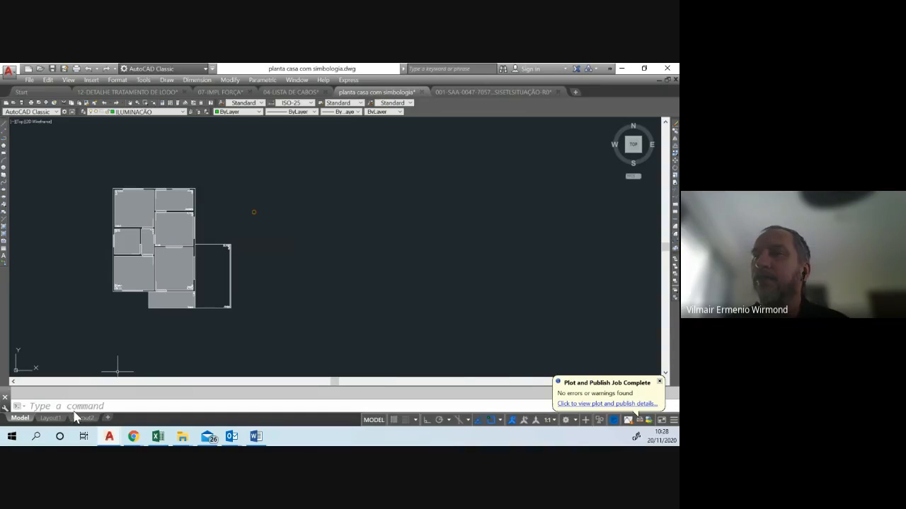
pyautogui.moveTo(98, 376); pyautogui.dragTo(107, 346, button='middle')
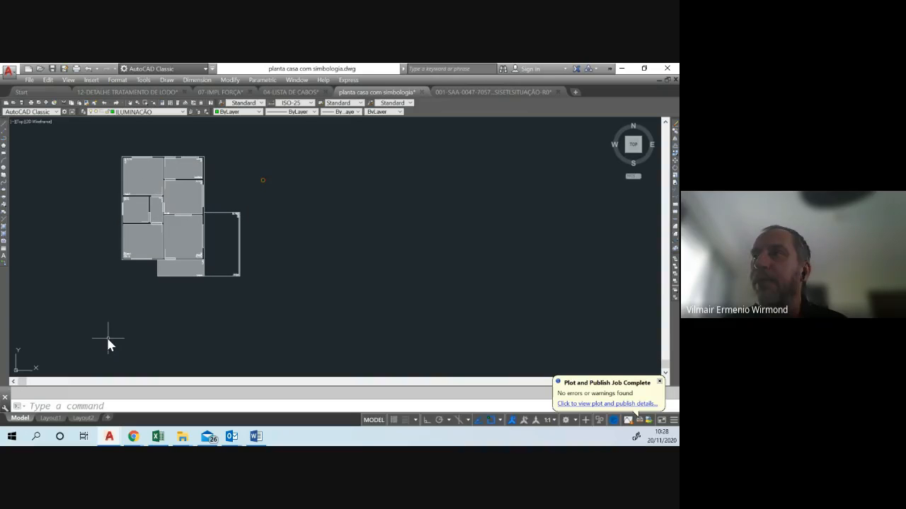
pyautogui.scroll(8, 264, 182)
pyautogui.click(271, 197)
pyautogui.click(249, 172)
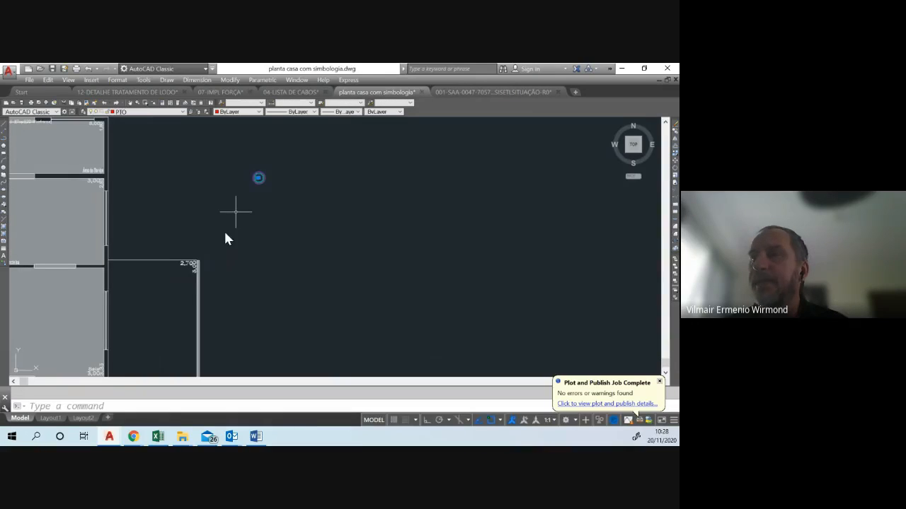
pyautogui.scroll(-2, 196, 287)
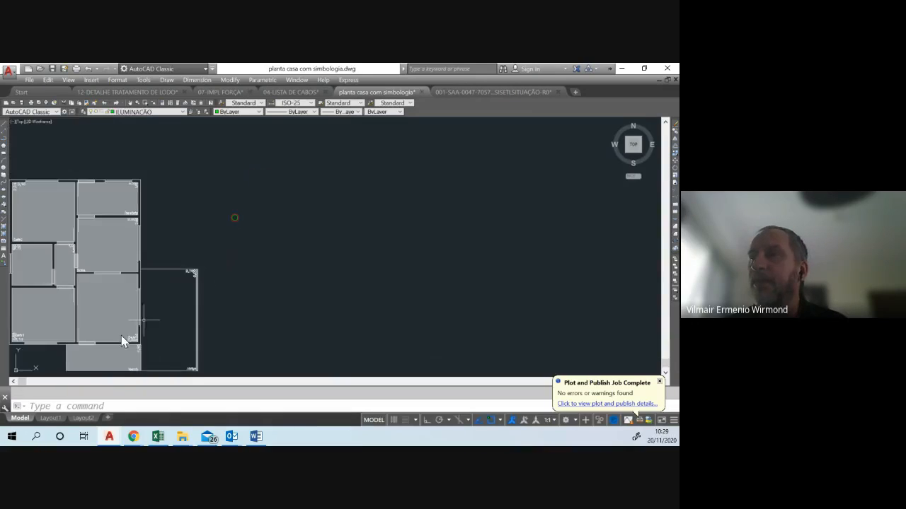
# - Switch to Layout1 and paste the copied SANEPAR sheet frame with its title block beside the paper
pyautogui.click(50, 419)
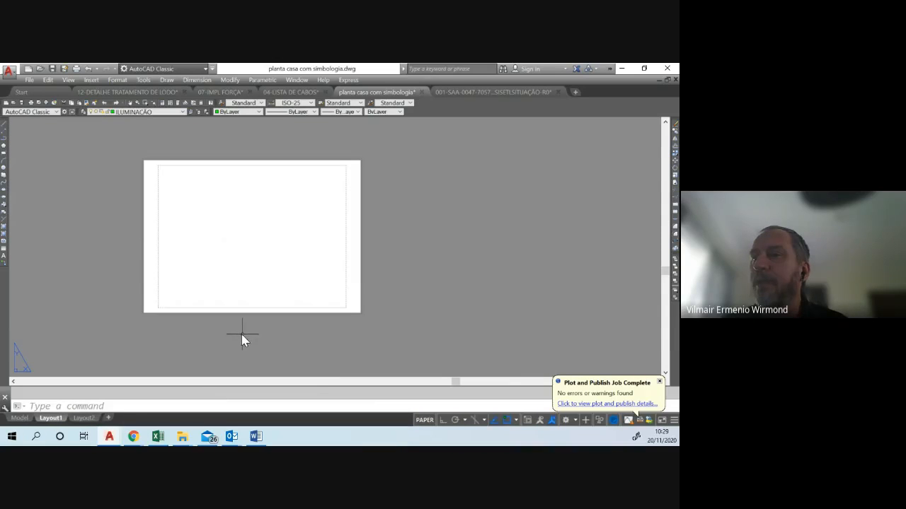
pyautogui.click(19, 418)
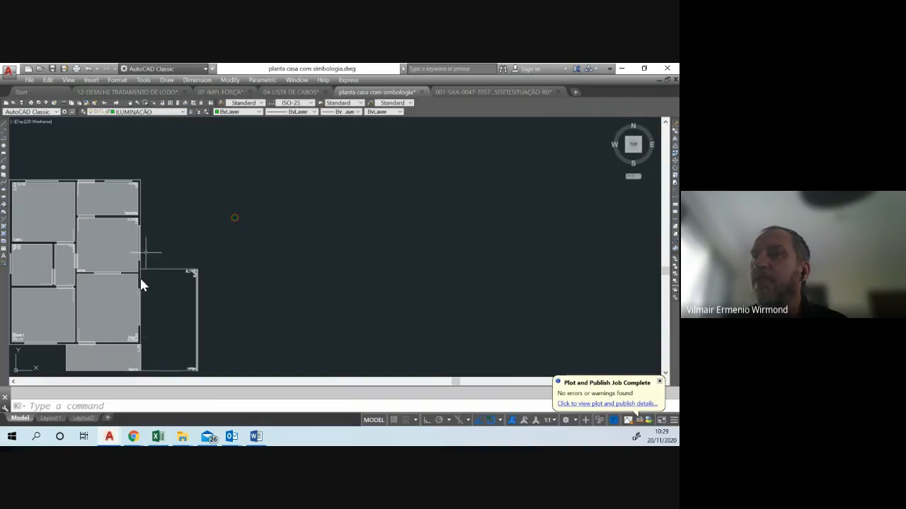
pyautogui.click(50, 418)
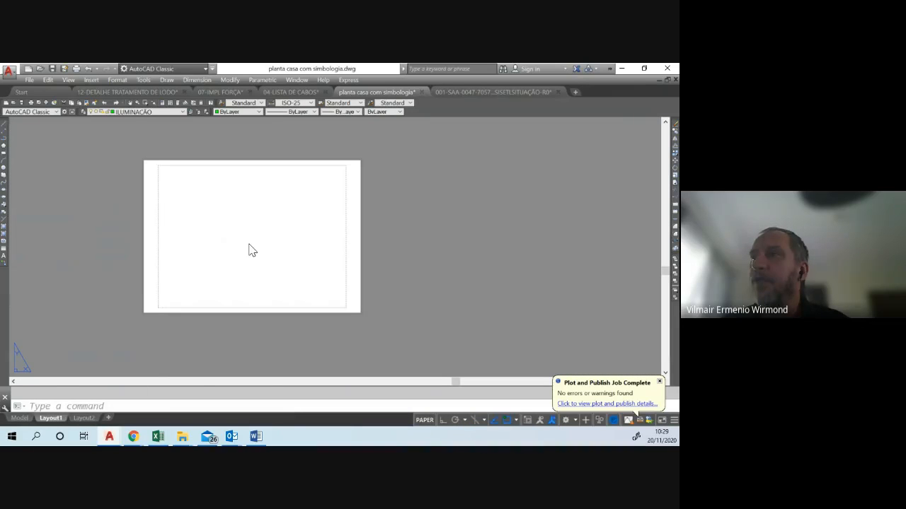
pyautogui.click(248, 249)
pyautogui.click(244, 243)
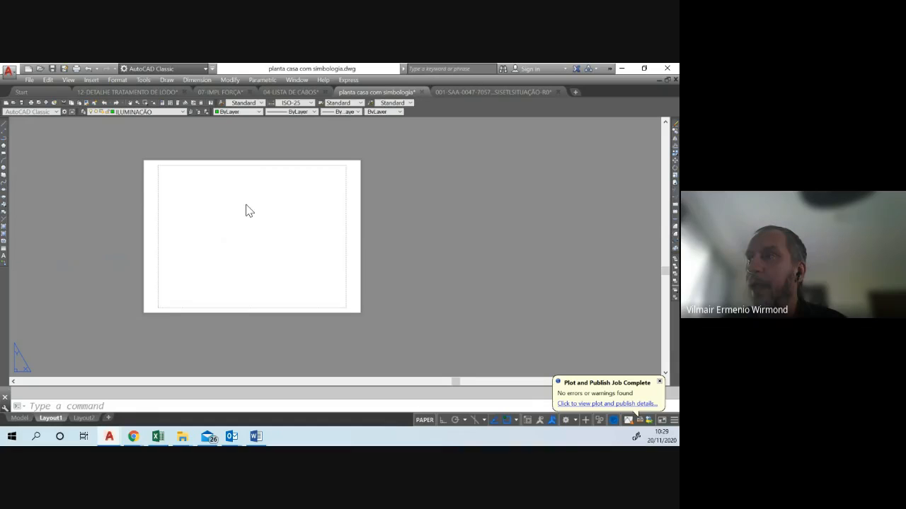
pyautogui.hotkey('ctrl', 'v')
pyautogui.click(275, 193)
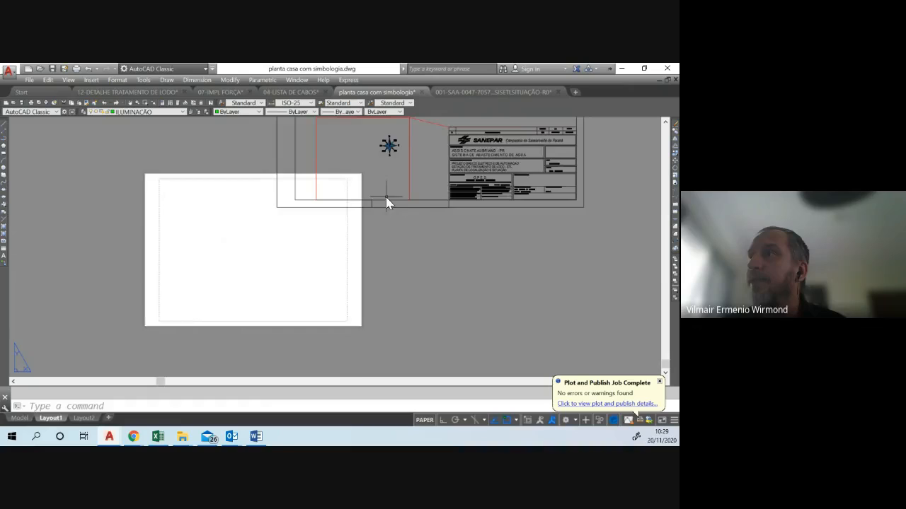
# - Delete the red outlines and the star-shaped symbol to the left of the title block in the pasted sheet
pyautogui.moveTo(388, 200); pyautogui.dragTo(299, 230, button='middle')
pyautogui.scroll(-5, 300, 226)
pyautogui.scroll(4, 300, 222)
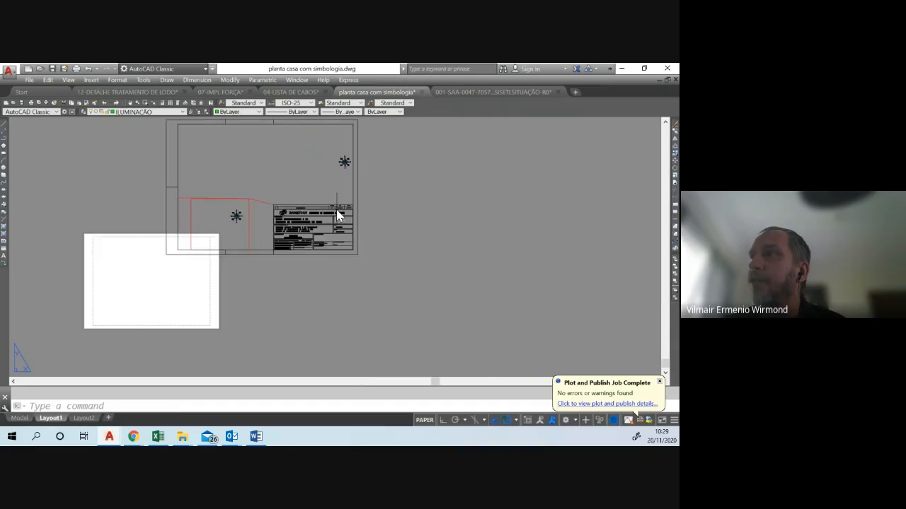
pyautogui.scroll(2, 272, 224)
pyautogui.click(267, 219)
pyautogui.click(139, 152)
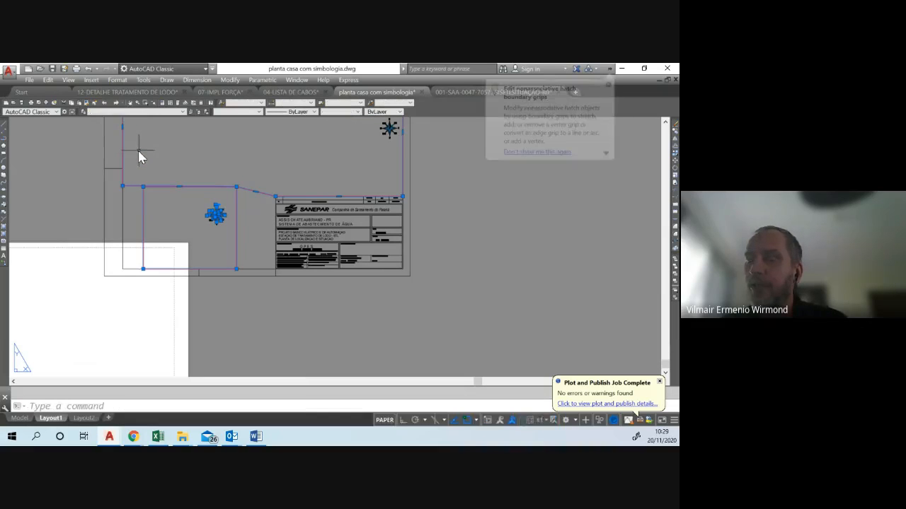
pyautogui.press('Delete')
pyautogui.click(222, 227)
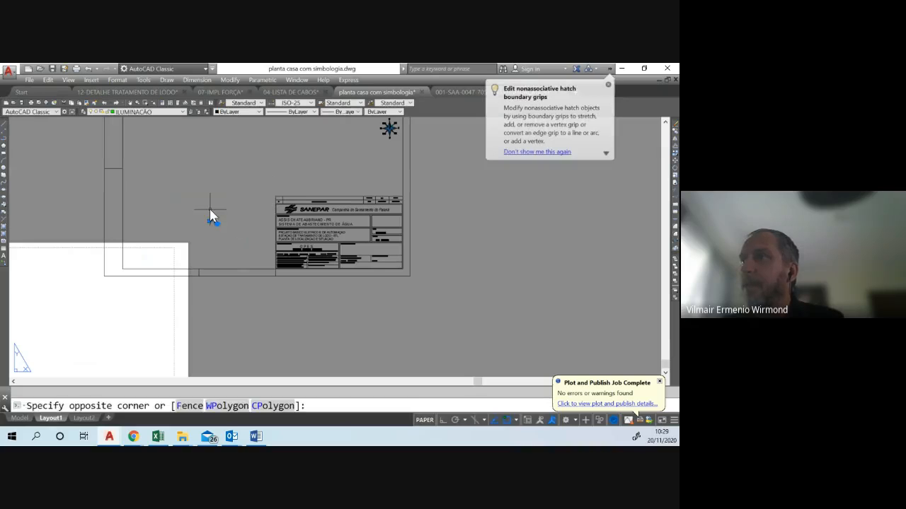
pyautogui.click(212, 211)
pyautogui.press('Delete')
# - Delete the remaining star-shaped symbol above the title block, near the sheet frame's right edge
pyautogui.scroll(4, 332, 229)
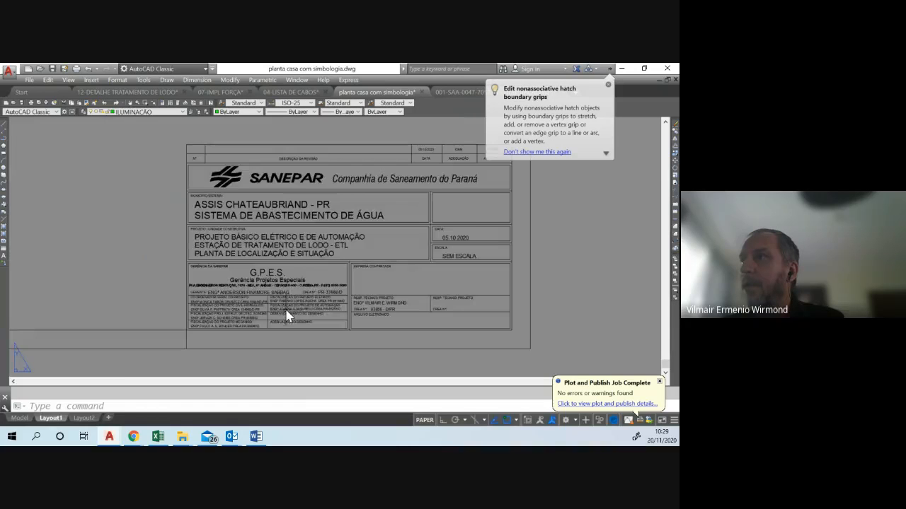
pyautogui.scroll(-4, 313, 236)
pyautogui.scroll(-2, 307, 228)
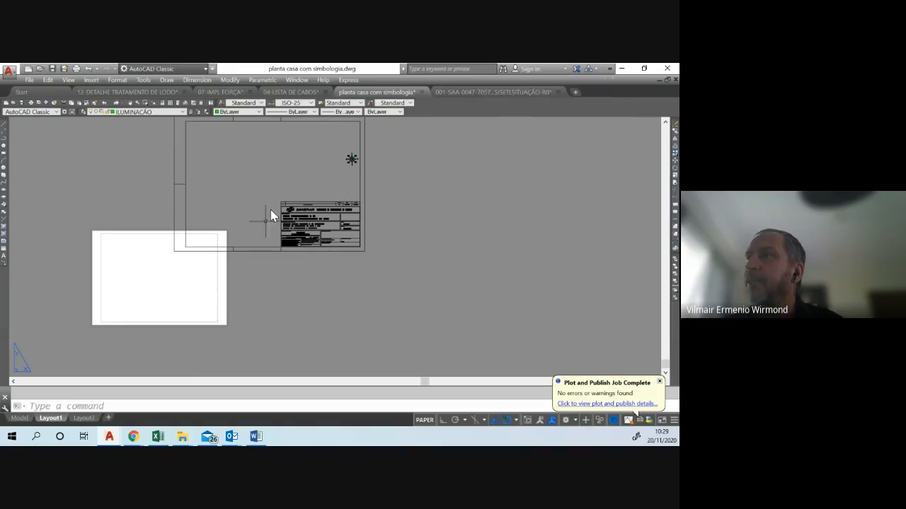
pyautogui.moveTo(297, 208); pyautogui.dragTo(282, 229, button='middle')
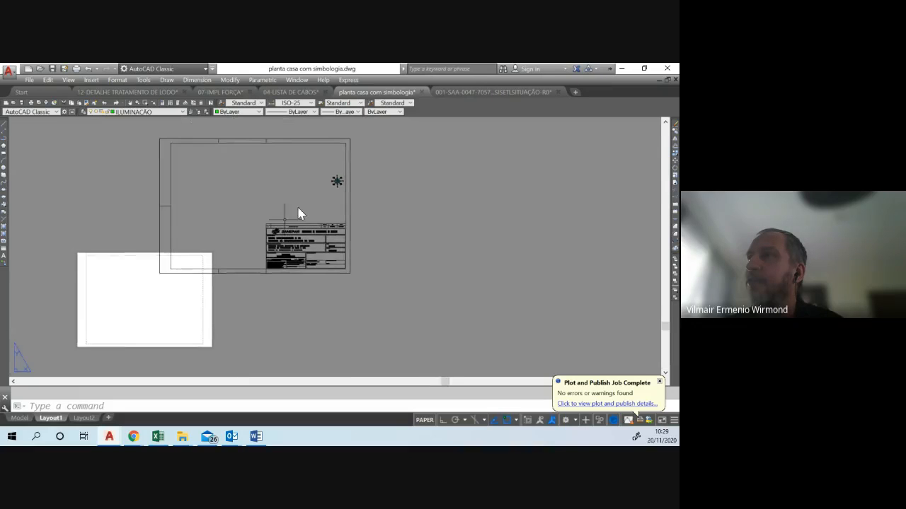
pyautogui.scroll(4, 345, 182)
pyautogui.click(297, 156)
pyautogui.click(345, 211)
pyautogui.press('Delete')
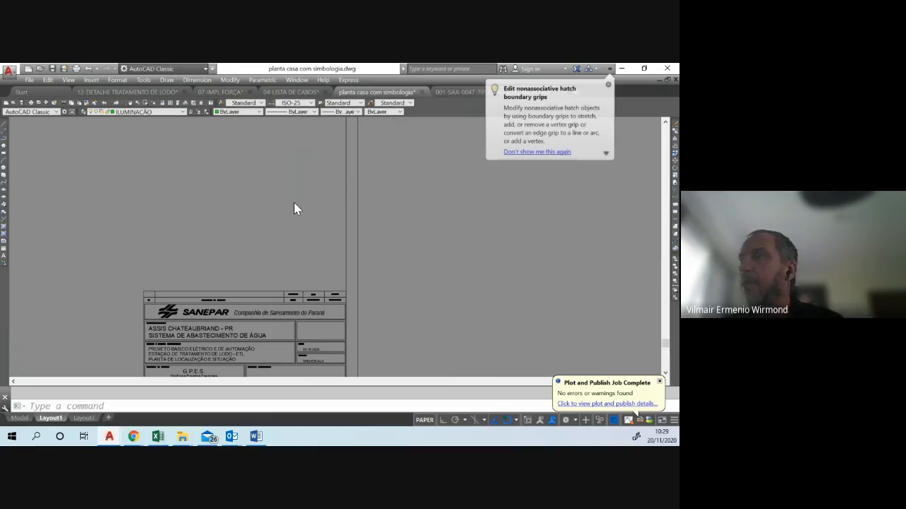
pyautogui.scroll(-4, 295, 206)
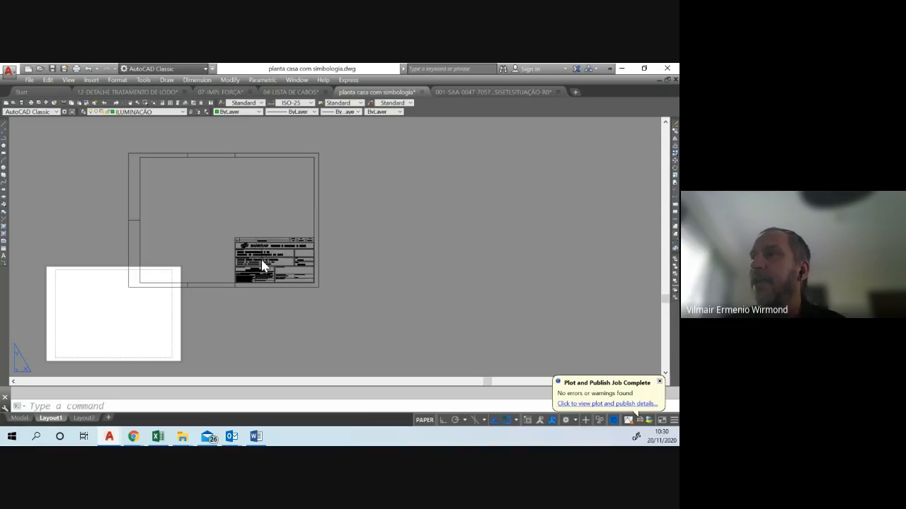
pyautogui.scroll(4, 259, 258)
pyautogui.scroll(2, 247, 271)
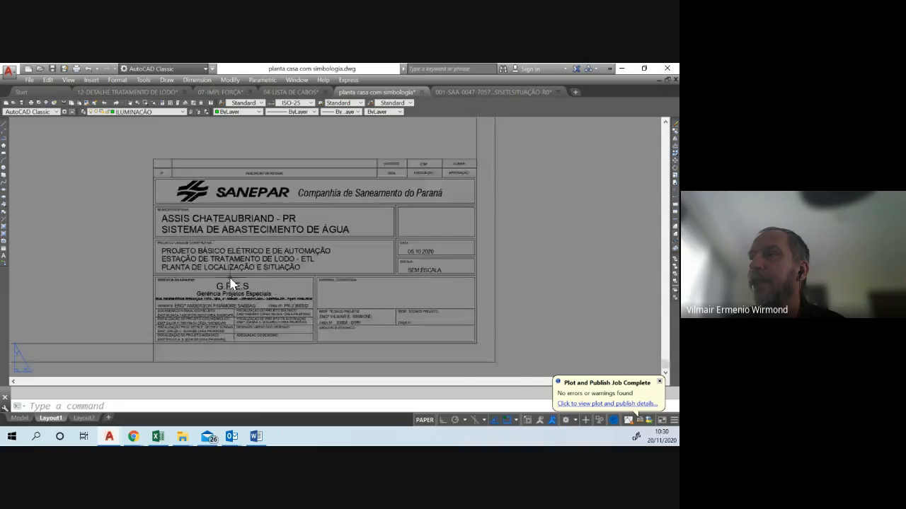
pyautogui.scroll(-6, 230, 268)
pyautogui.moveTo(230, 266); pyautogui.dragTo(197, 244, button='middle')
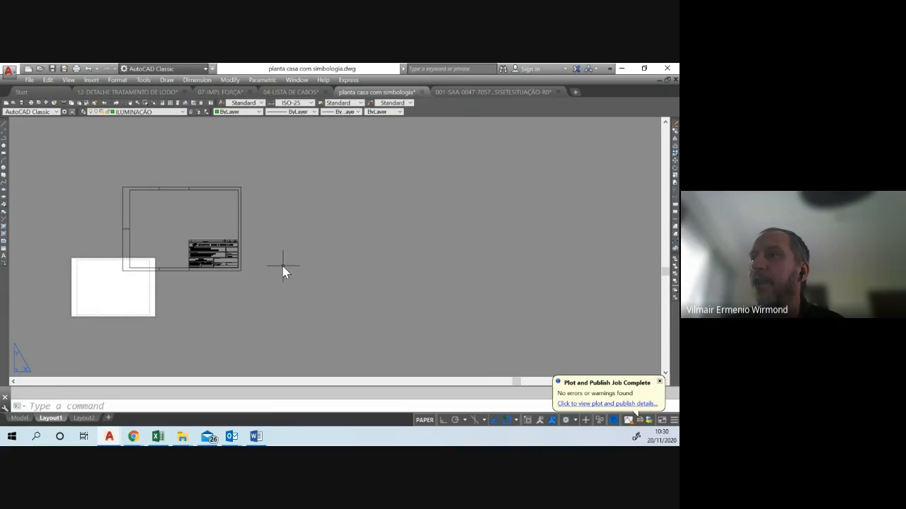
# - Modify Layout1's page setup to use the plotter AutoCAD PDF (General Documentation).pc3 and paper size ISO A3 (420.00 x 297.00 MM)
pyautogui.click(9, 71)
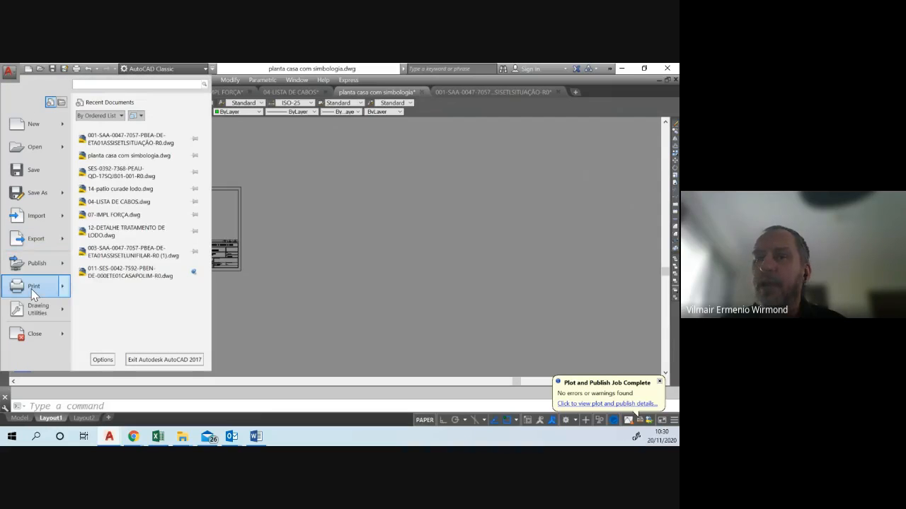
pyautogui.moveTo(31, 288)
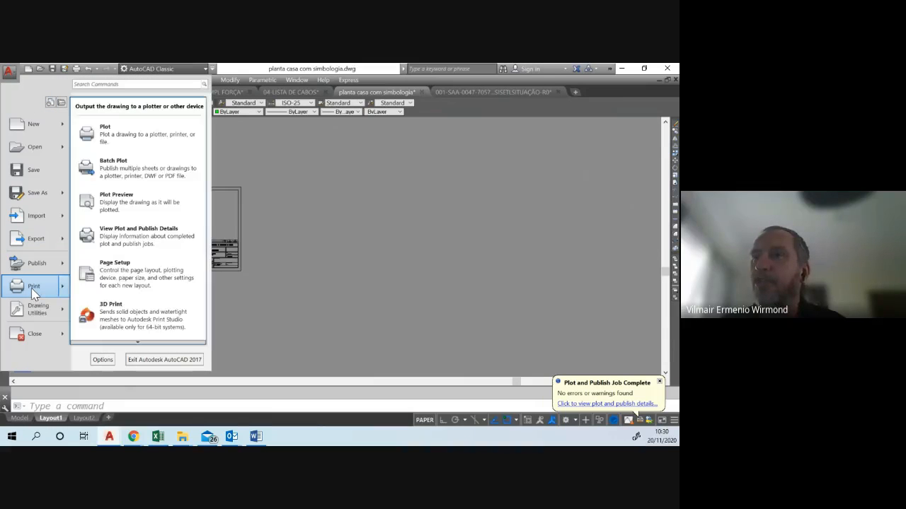
pyautogui.click(165, 279)
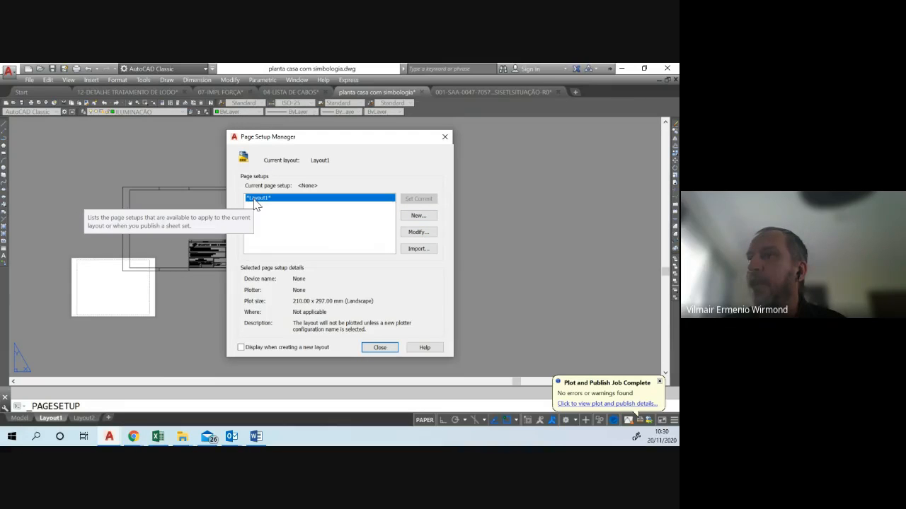
pyautogui.click(429, 234)
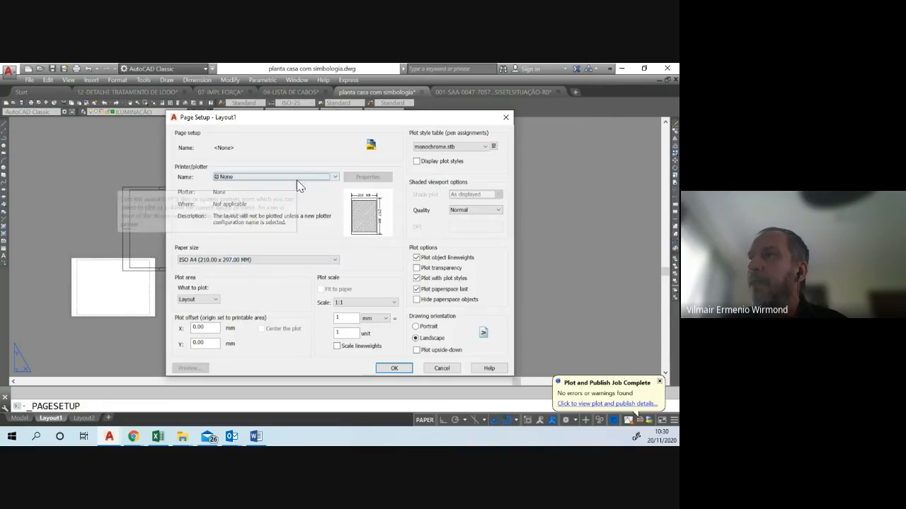
pyautogui.click(310, 178)
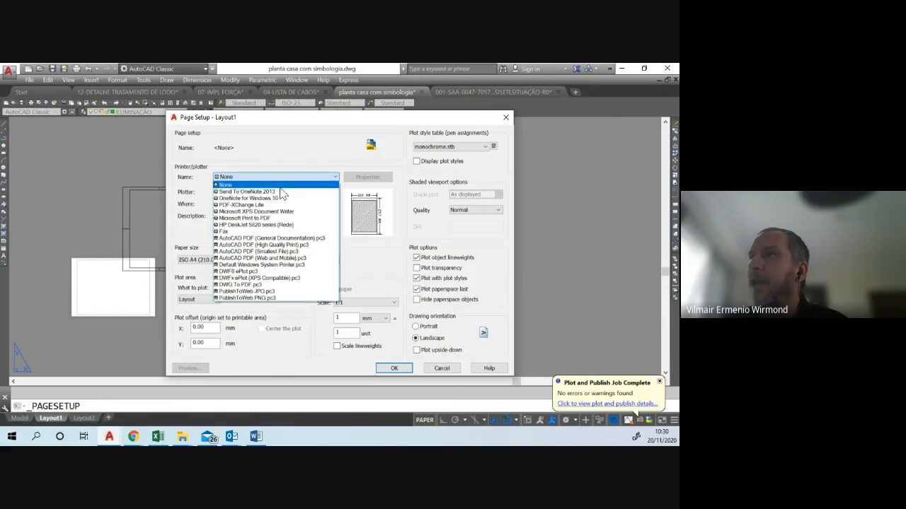
pyautogui.click(259, 239)
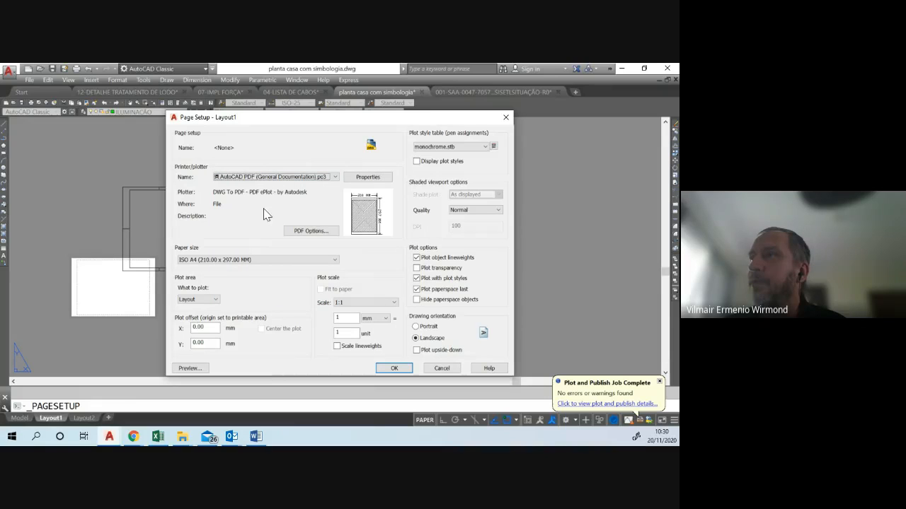
pyautogui.click(240, 263)
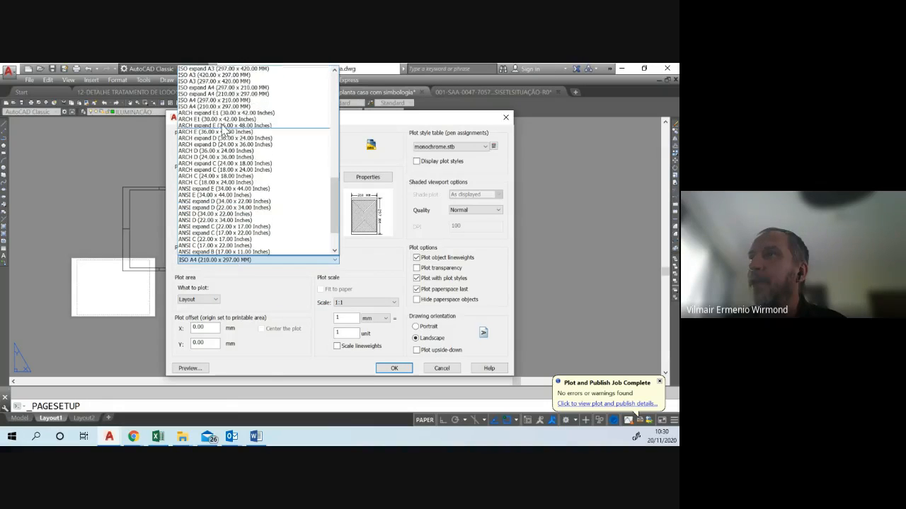
pyautogui.click(224, 74)
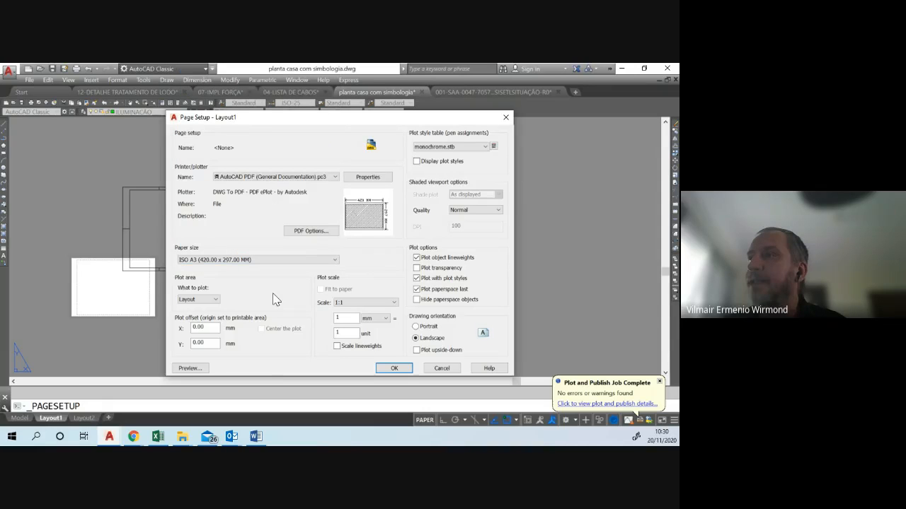
# - Set the page setup's plot area to a window spanning the opposite outer corners of the pasted sheet frame
pyautogui.click(201, 302)
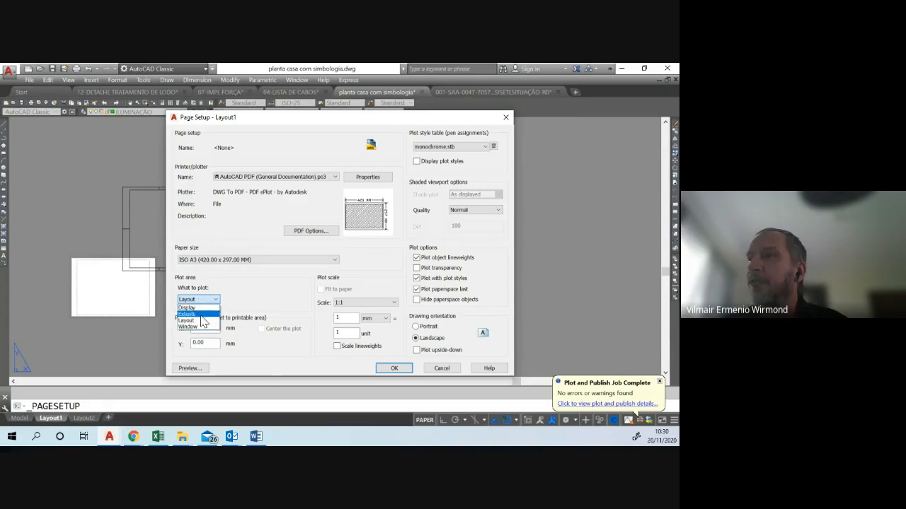
pyautogui.click(191, 327)
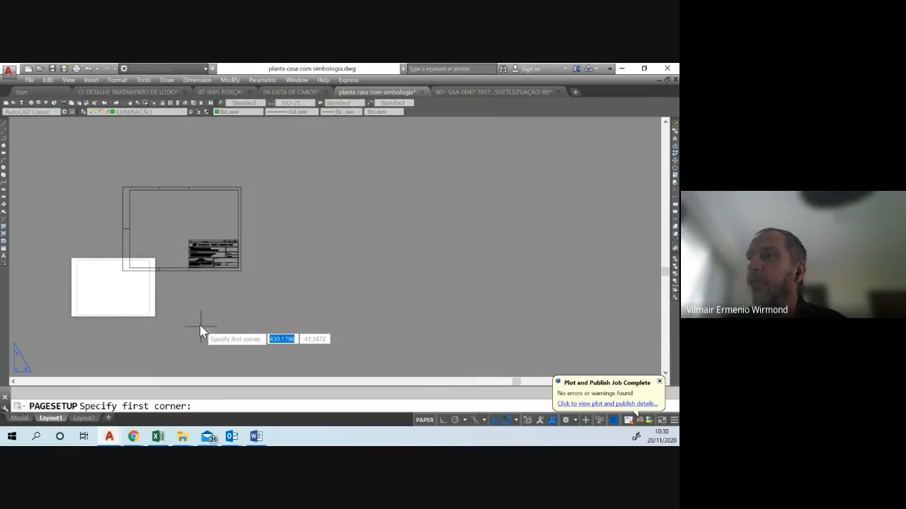
pyautogui.click(122, 190)
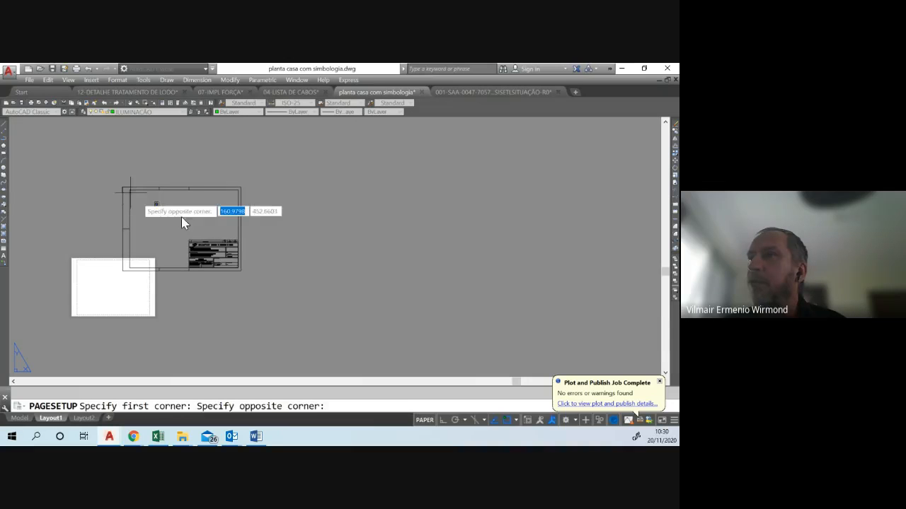
pyautogui.click(240, 271)
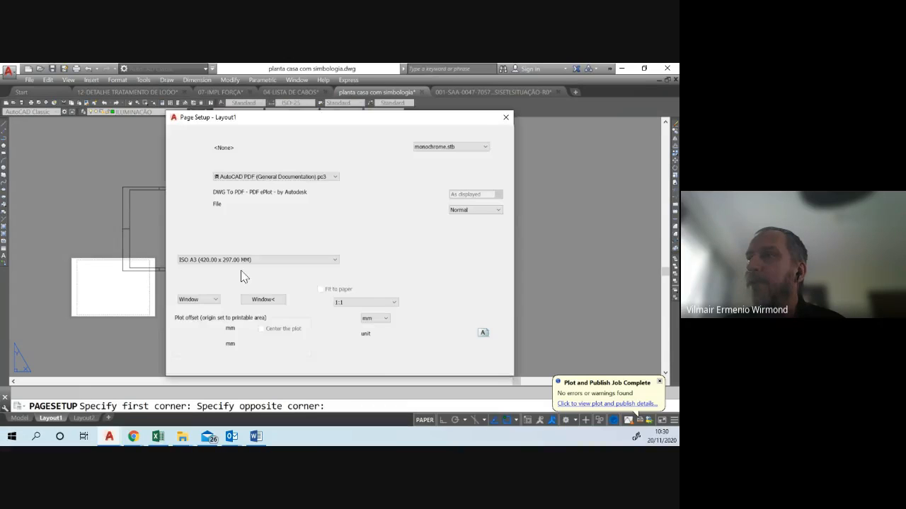
# - Turn on Fit to paper and Center the plot, and accept the modified page setup for Layout1
pyautogui.click(321, 289)
pyautogui.click(320, 290)
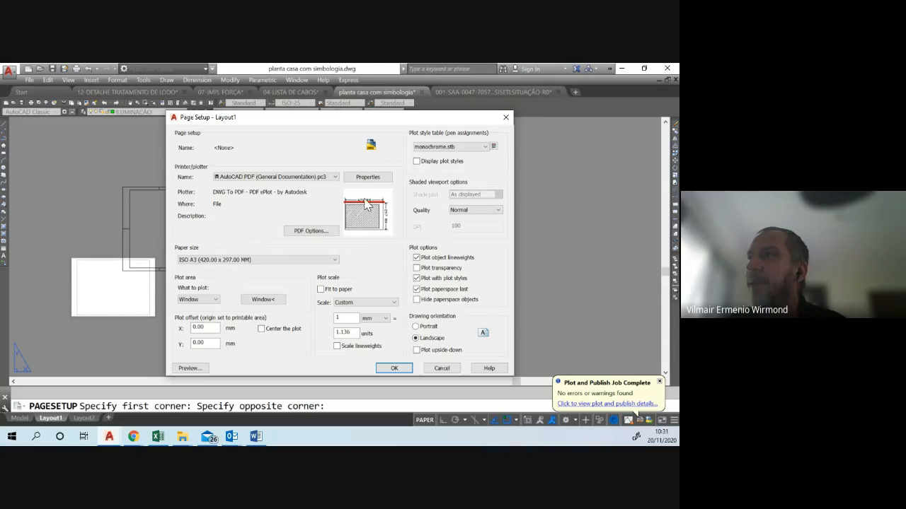
pyautogui.moveTo(362, 206)
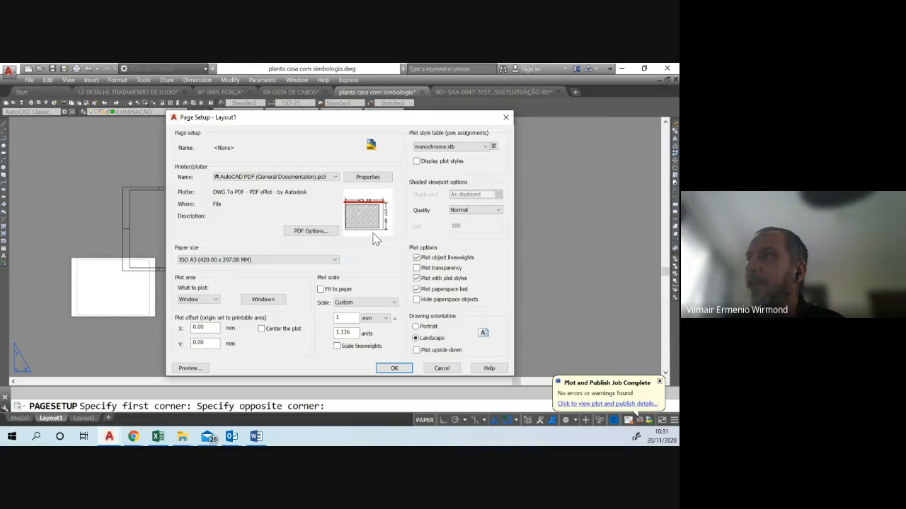
pyautogui.click(320, 289)
pyautogui.click(262, 328)
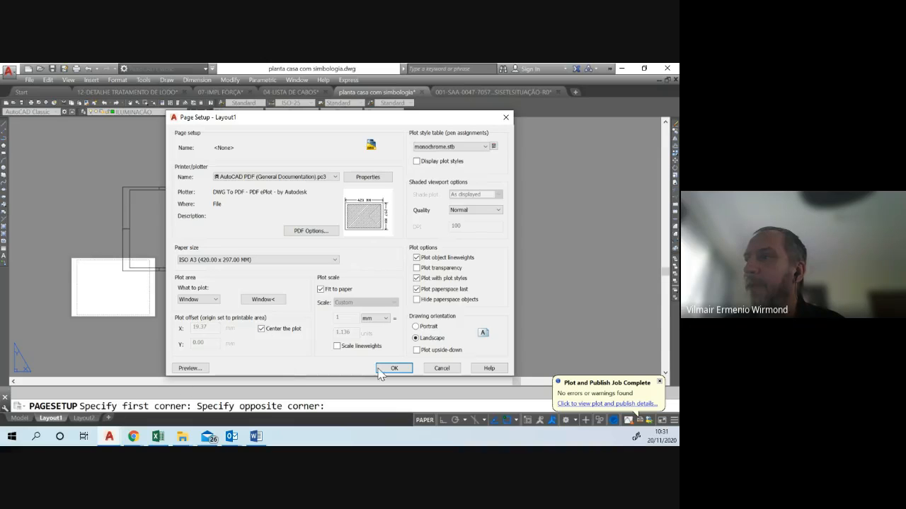
pyautogui.click(391, 369)
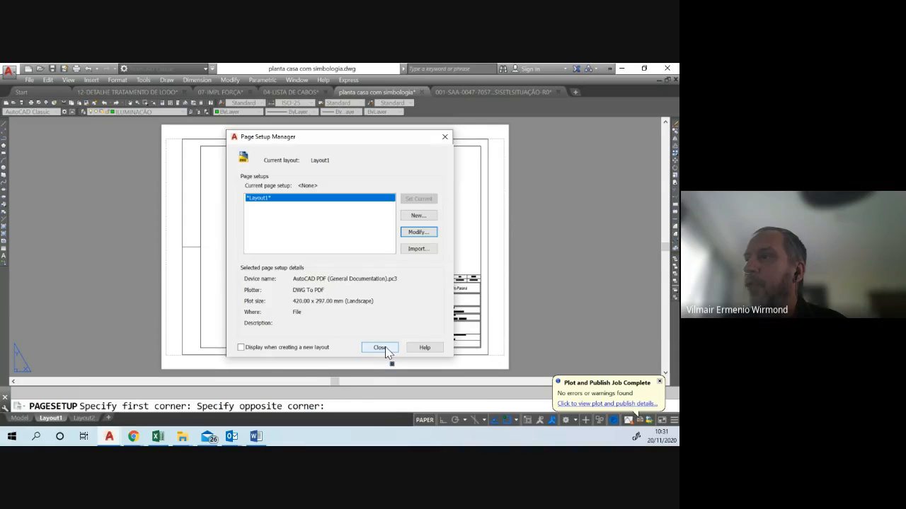
pyautogui.click(387, 353)
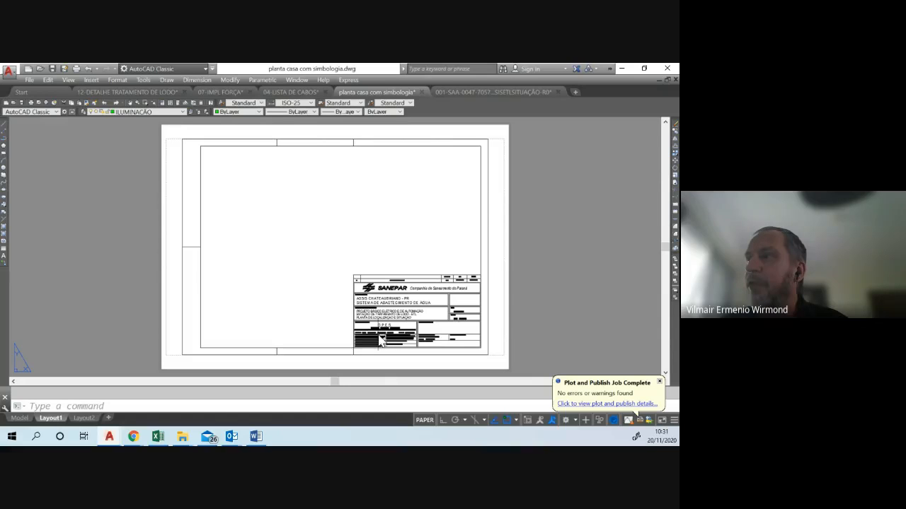
# - Make layer 0 the current layer in Layout1
pyautogui.scroll(-2, 206, 259)
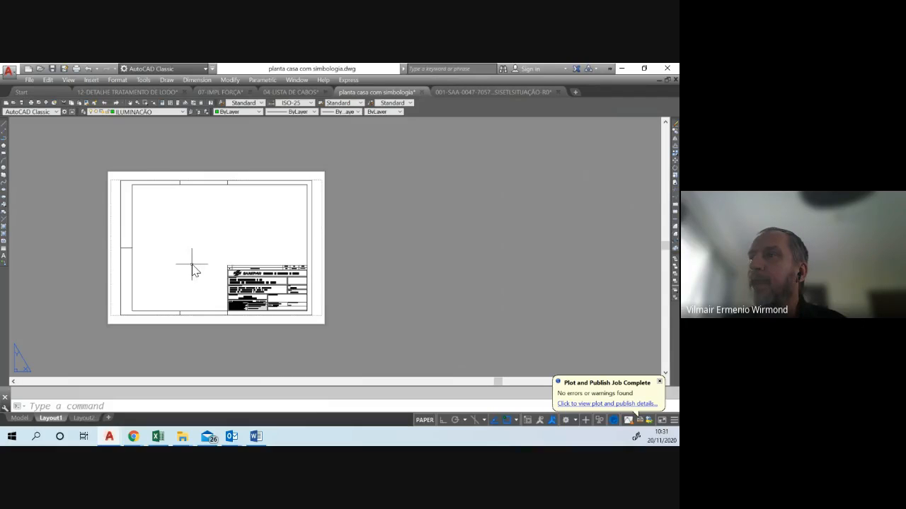
pyautogui.doubleClick(205, 233)
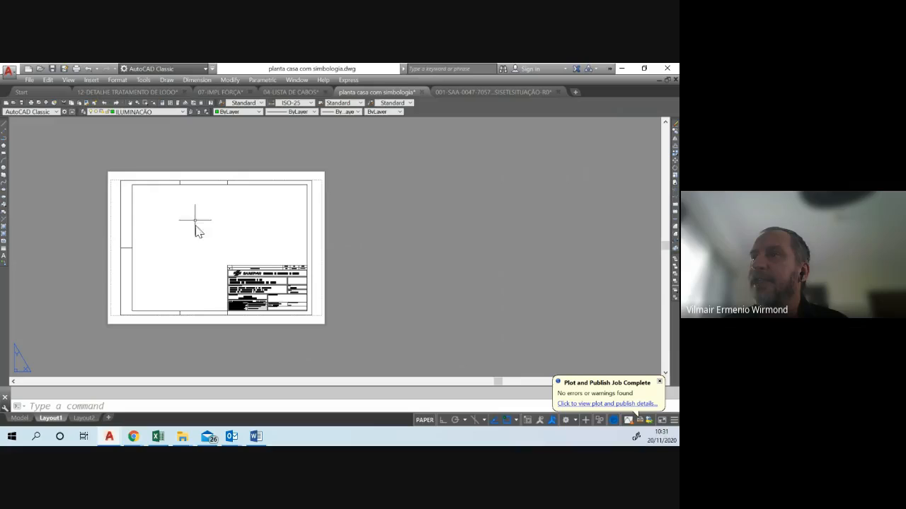
pyautogui.moveTo(27, 420)
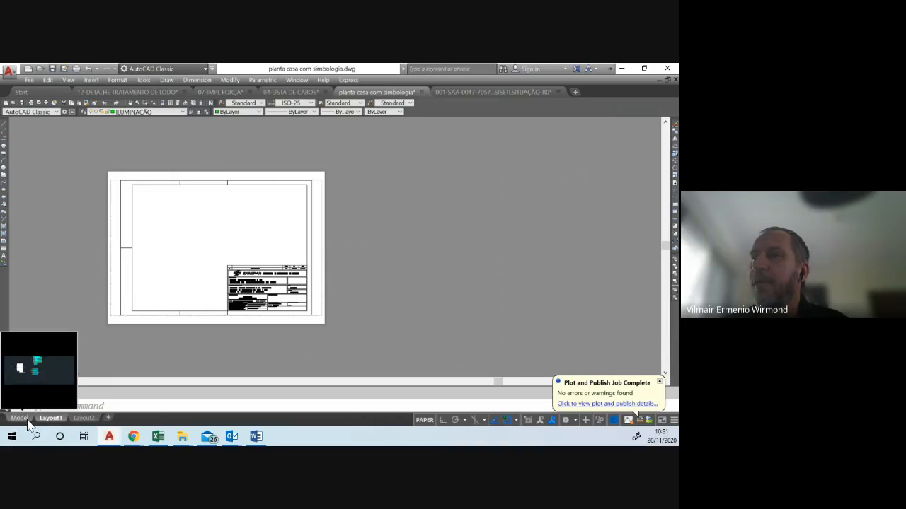
pyautogui.click(153, 113)
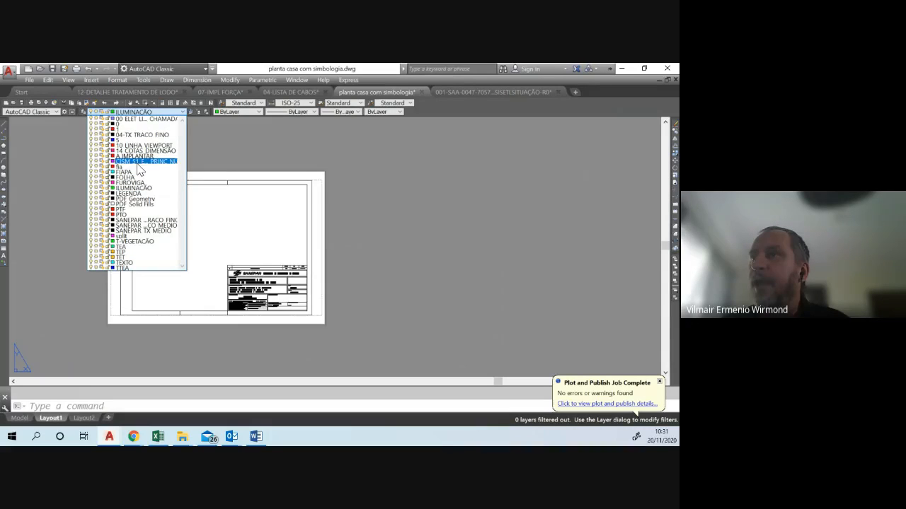
pyautogui.click(135, 123)
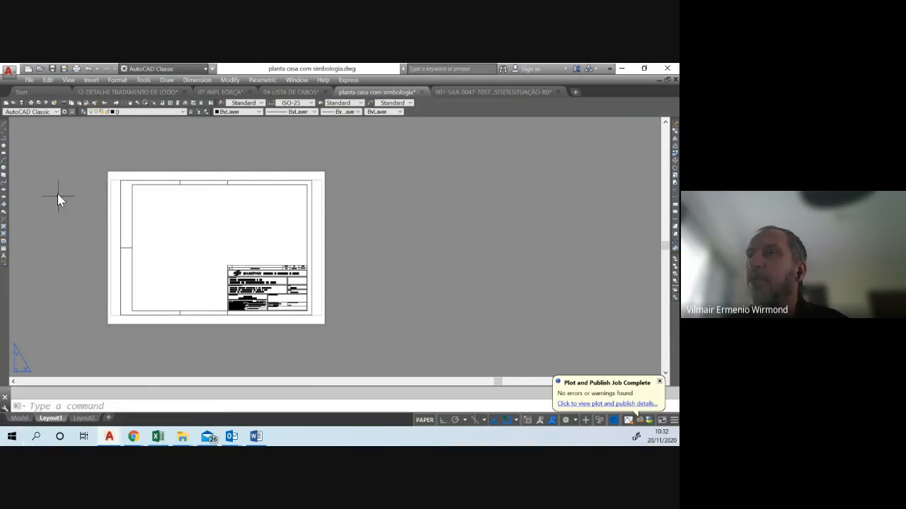
# - Create a polygonal viewport along the inner sheet frame, stepping around the title block, and activate the model space inside it
pyautogui.click(69, 80)
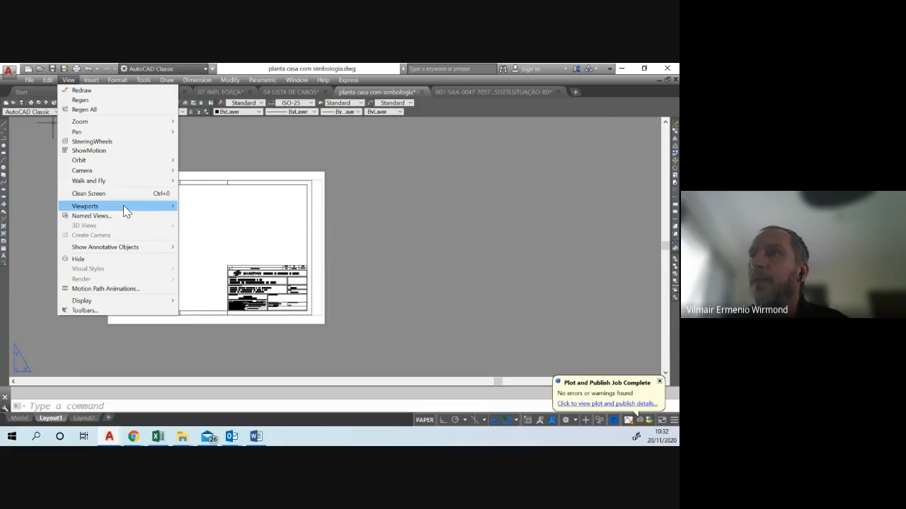
pyautogui.moveTo(124, 206)
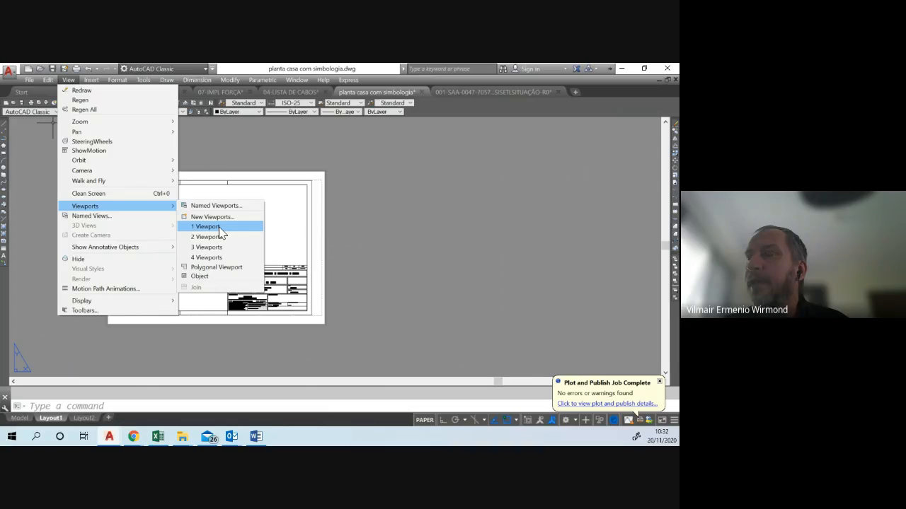
pyautogui.click(216, 267)
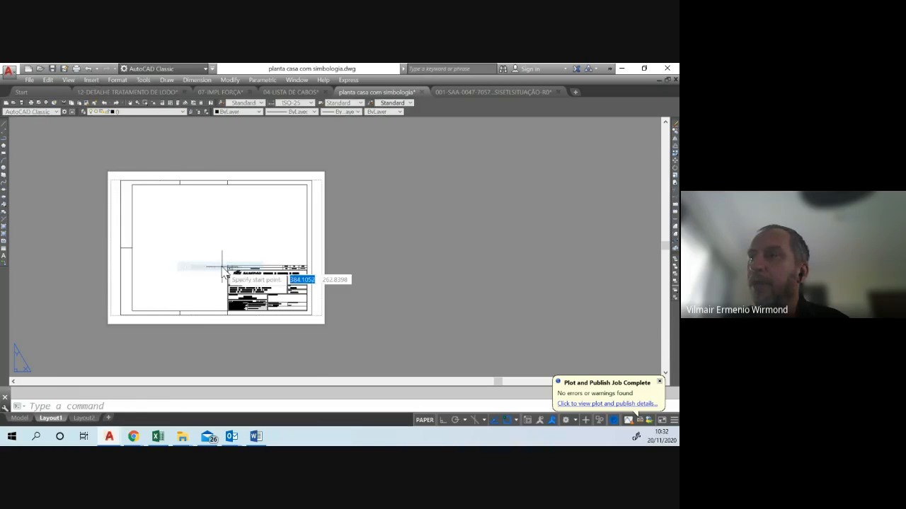
pyautogui.click(133, 185)
pyautogui.click(307, 185)
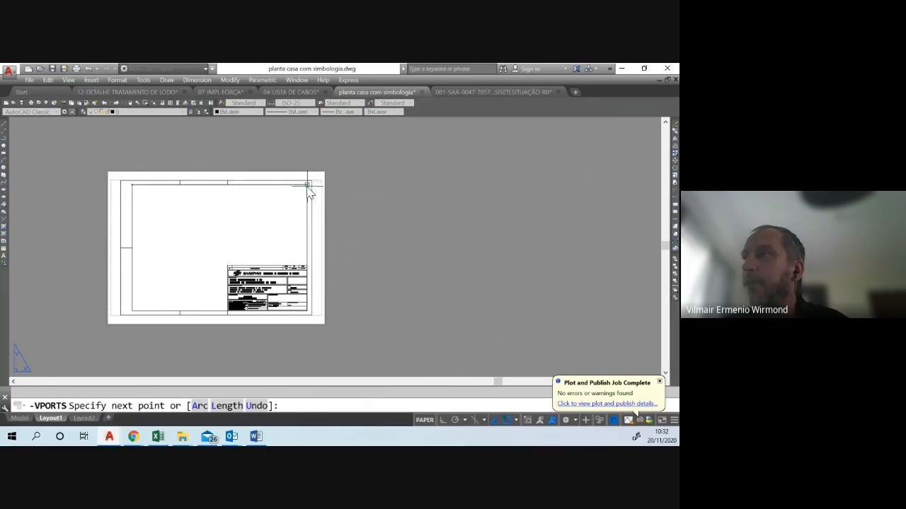
pyautogui.click(307, 266)
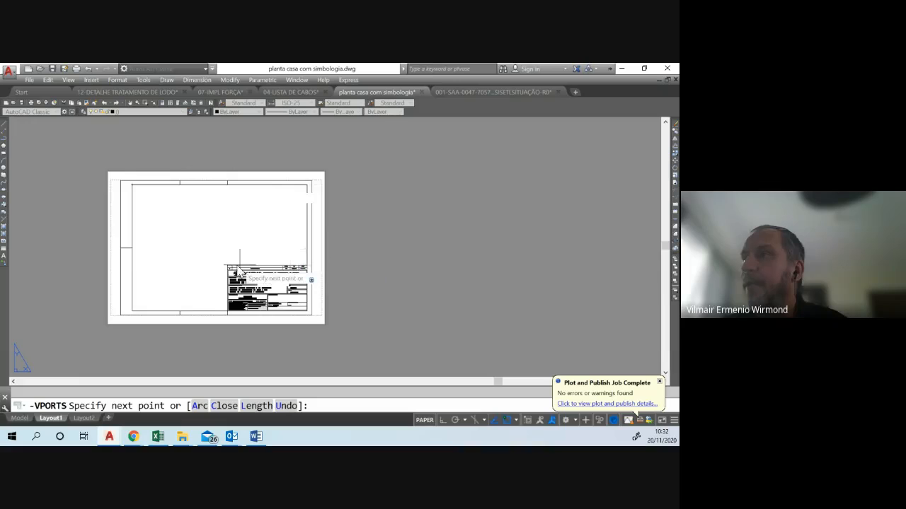
pyautogui.click(228, 267)
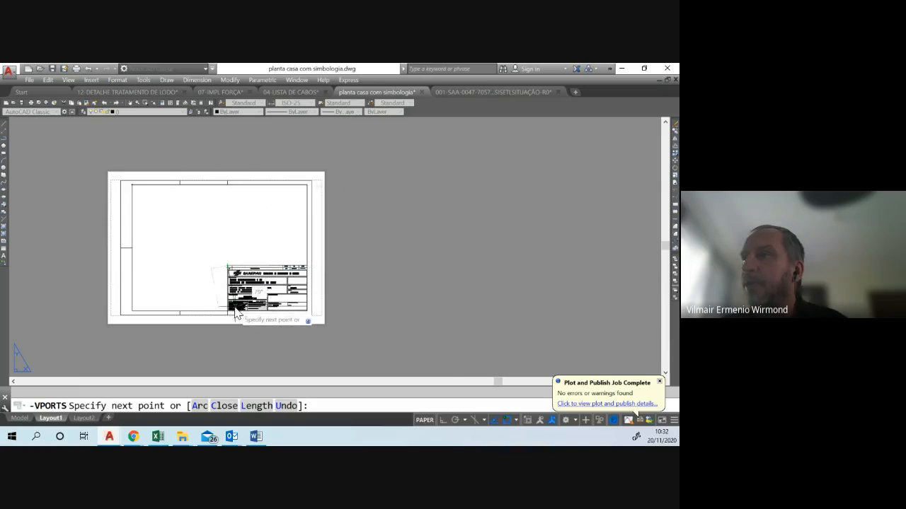
pyautogui.click(228, 313)
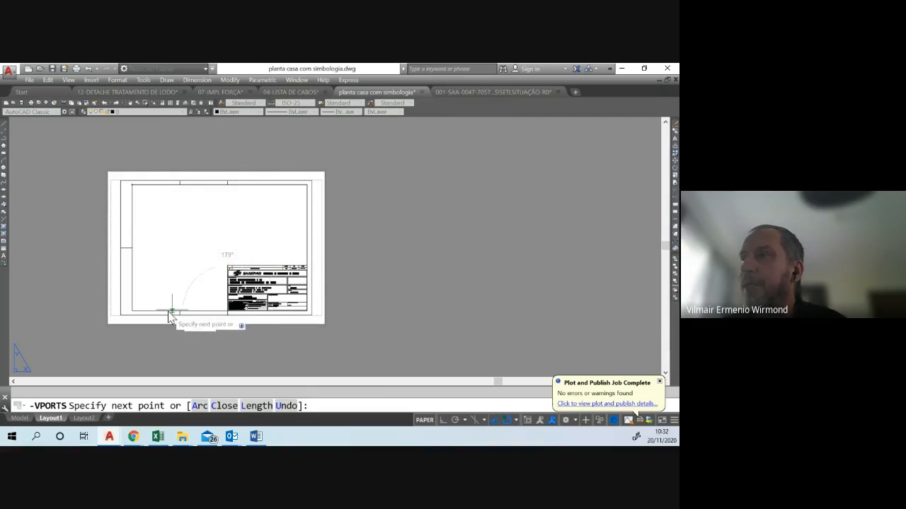
pyautogui.click(132, 313)
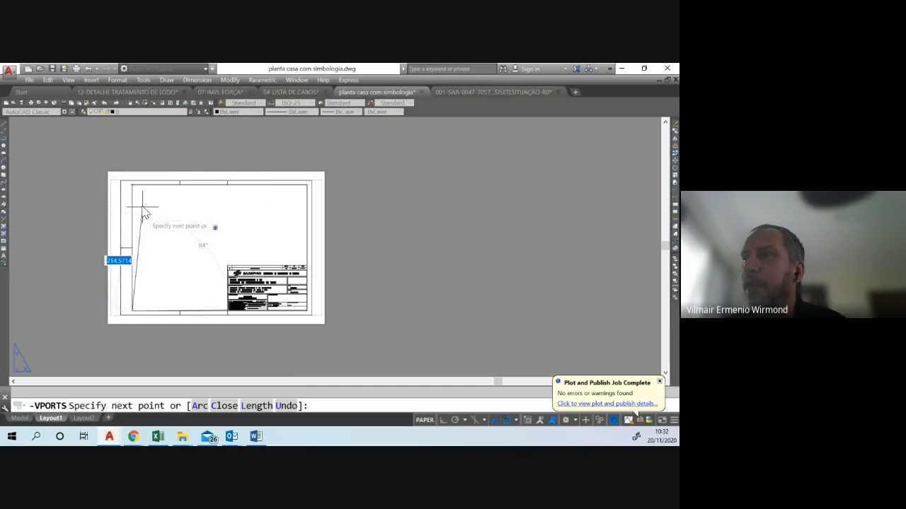
pyautogui.click(132, 184)
pyautogui.press('Return')
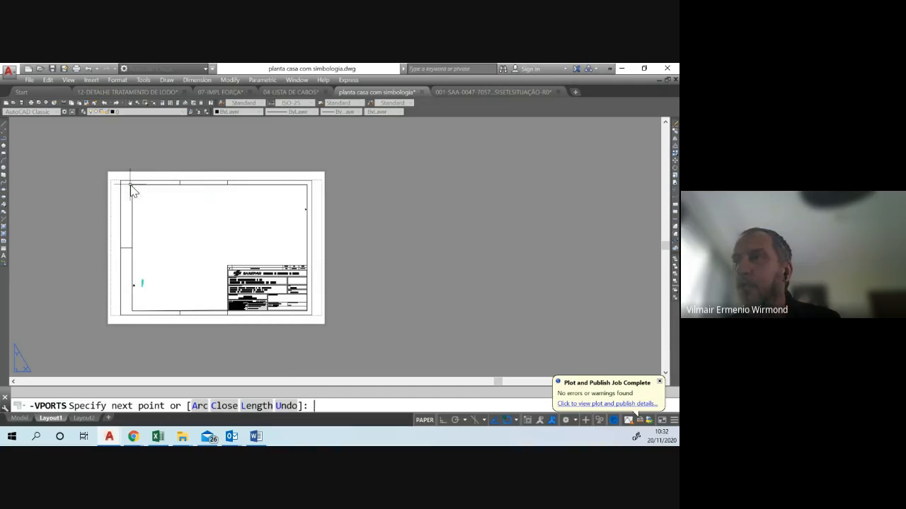
pyautogui.doubleClick(203, 245)
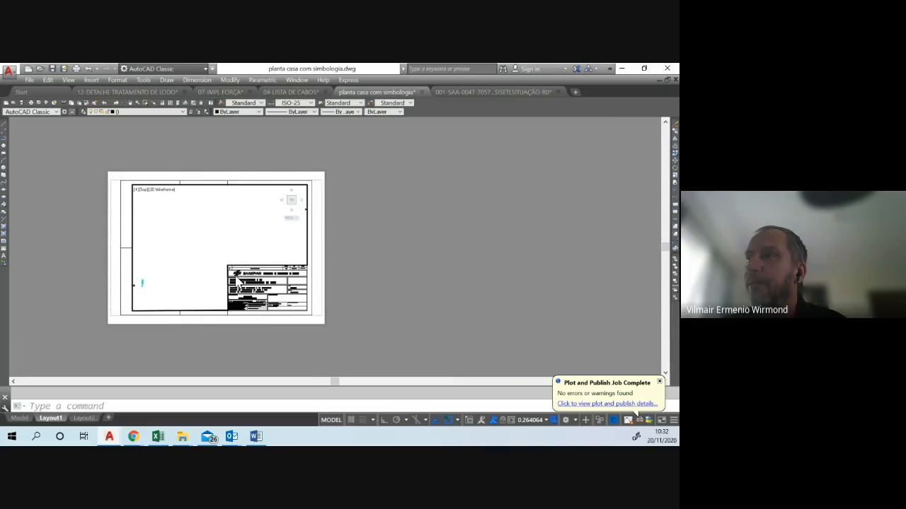
# - Frame the house floor plan inside the viewport, beside the title block and within the sheet frame
pyautogui.scroll(-5, 180, 259)
pyautogui.scroll(8, 178, 256)
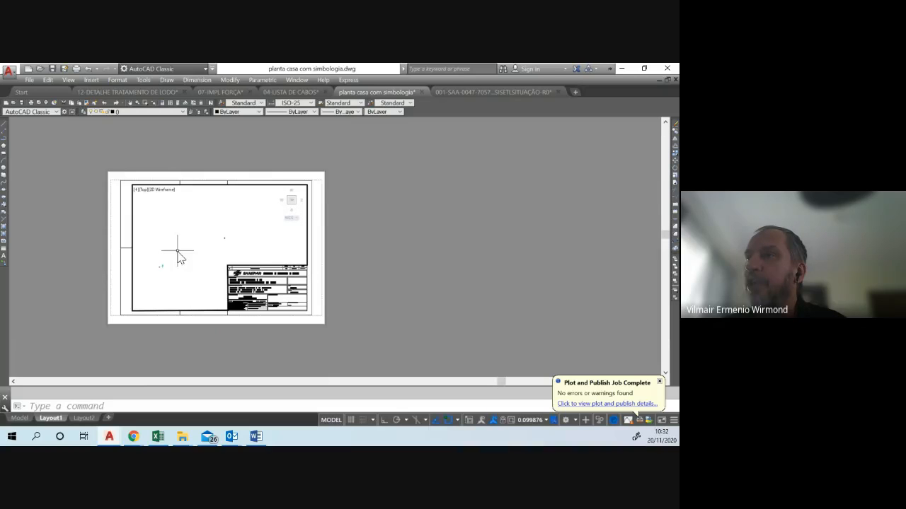
pyautogui.scroll(6, 188, 263)
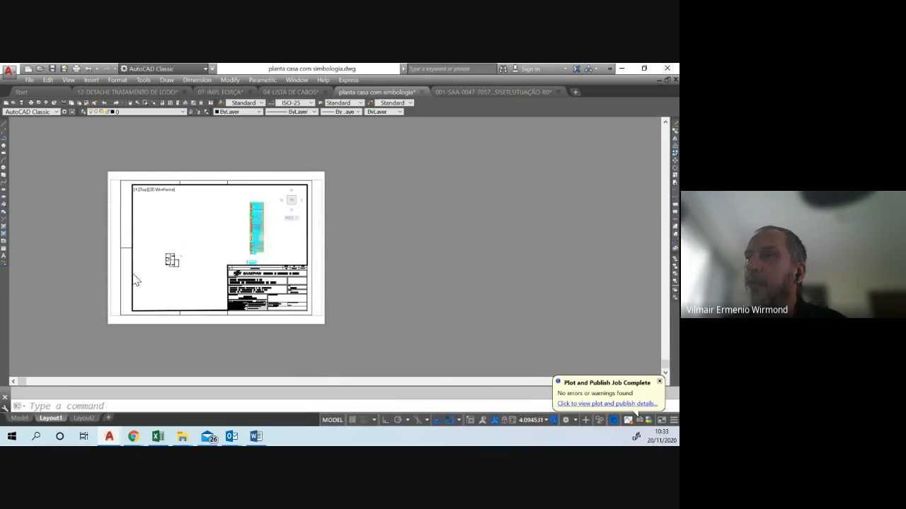
pyautogui.scroll(2, 253, 245)
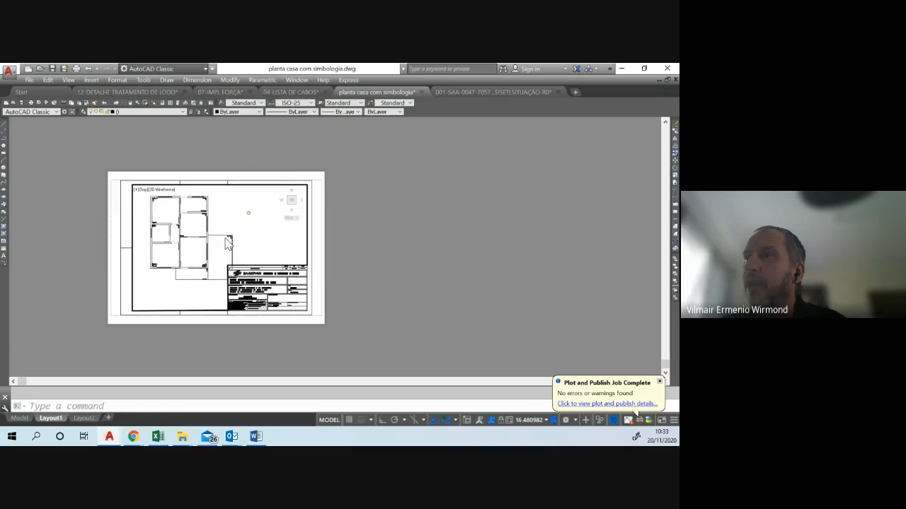
pyautogui.moveTo(214, 242); pyautogui.dragTo(215, 245, button='middle')
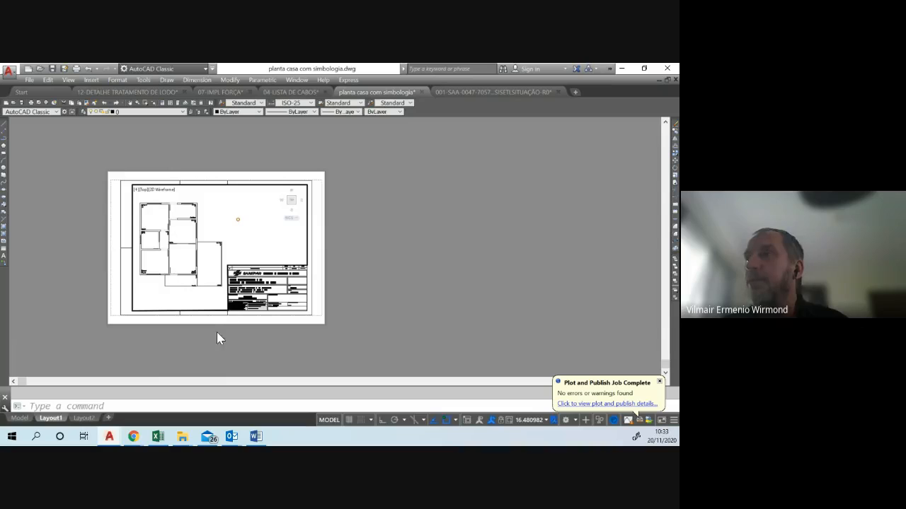
pyautogui.click(242, 244)
pyautogui.click(242, 244)
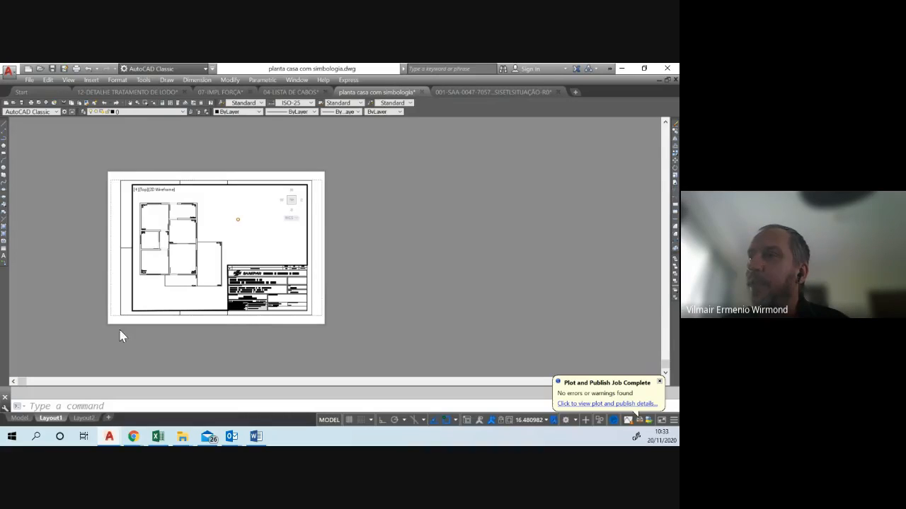
# - Try the standard 1:50 and 1:5 scales on the viewport
pyautogui.click(539, 421)
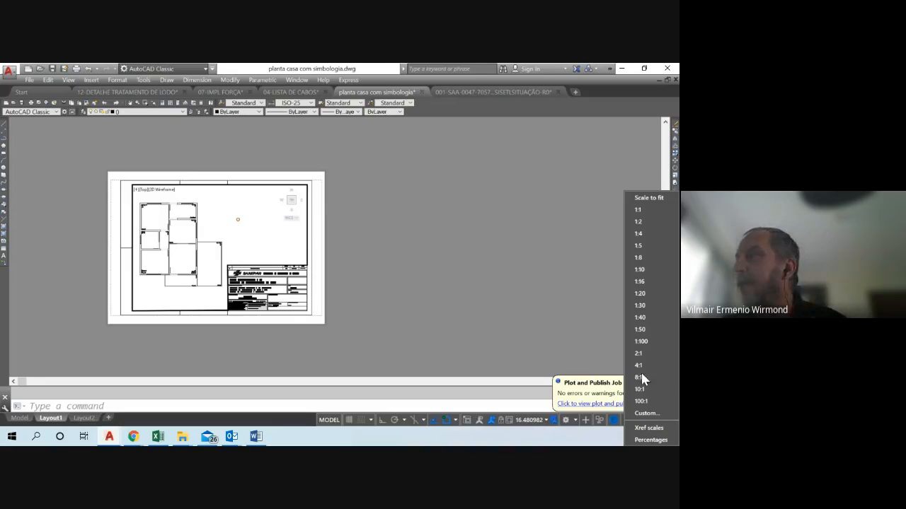
pyautogui.click(648, 329)
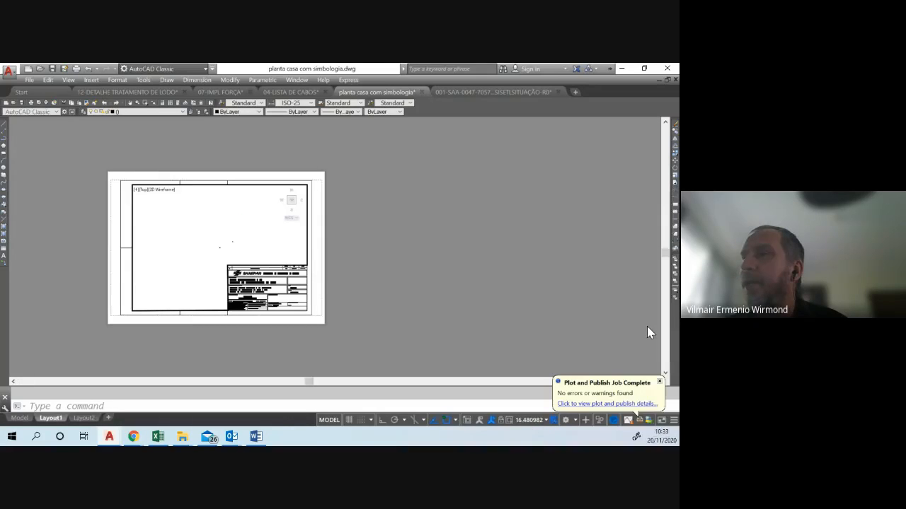
pyautogui.click(540, 420)
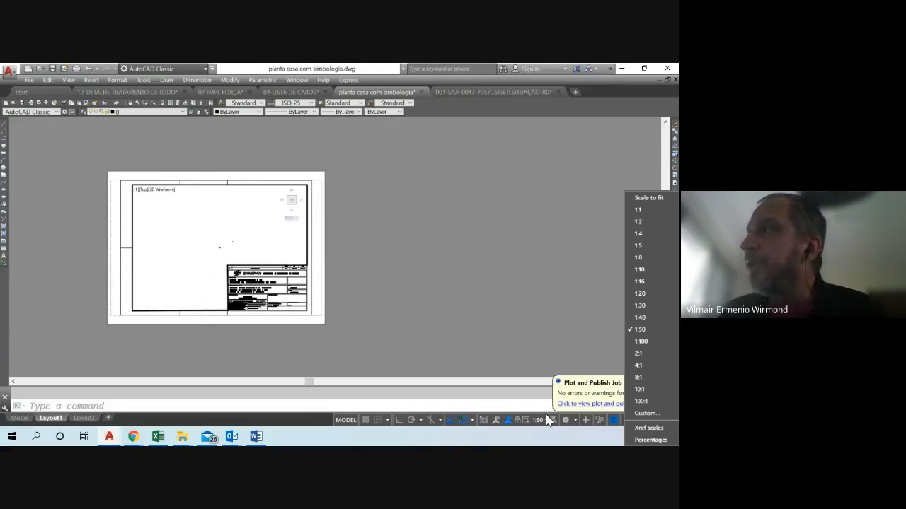
pyautogui.click(647, 245)
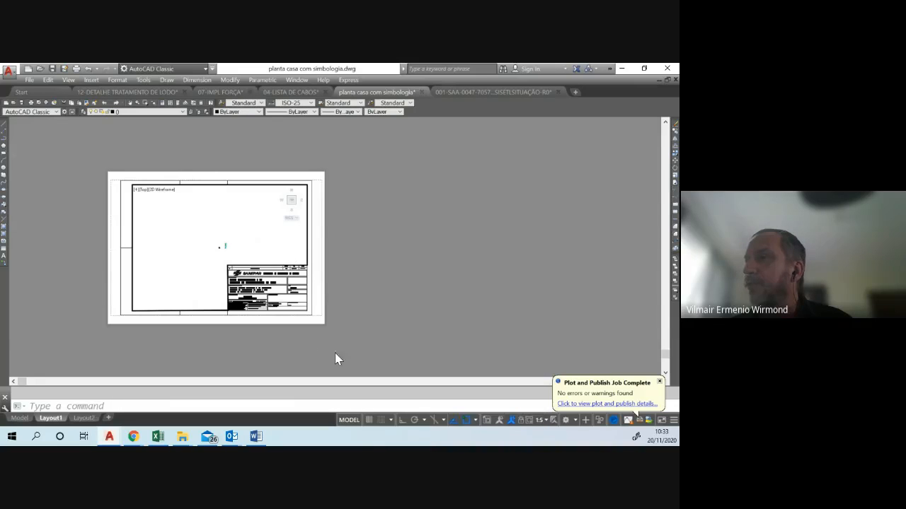
pyautogui.doubleClick(215, 341)
pyautogui.click(215, 339)
pyautogui.click(217, 341)
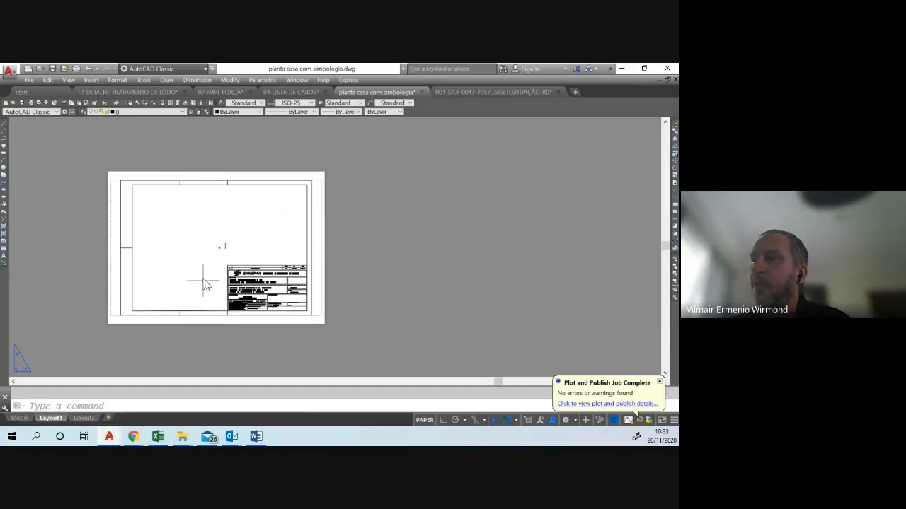
pyautogui.doubleClick(194, 258)
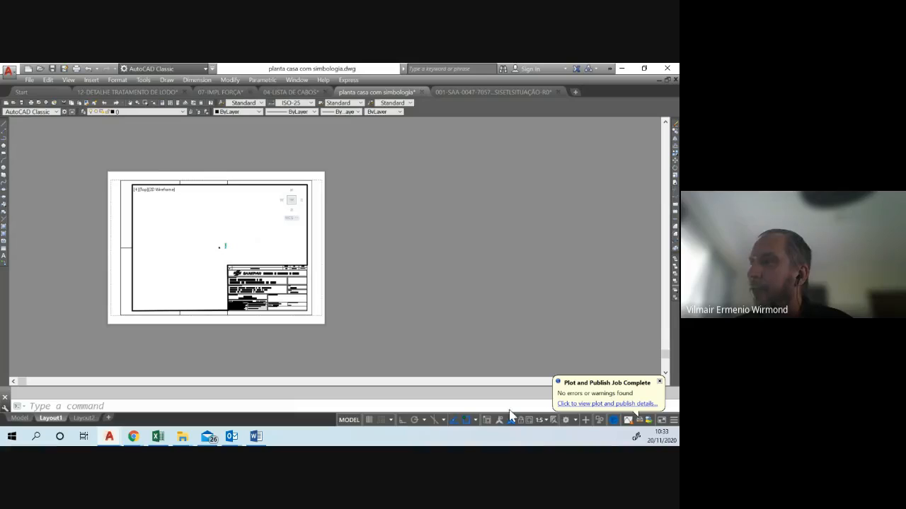
# - Redefine the 1:50 scale in the drawing scale list as 1000 paper units = 50 drawing units
pyautogui.click(548, 421)
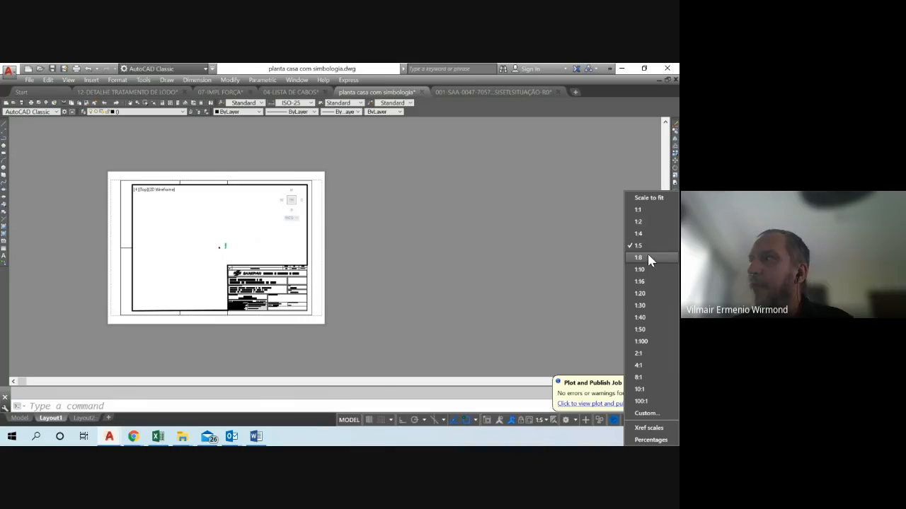
pyautogui.click(648, 414)
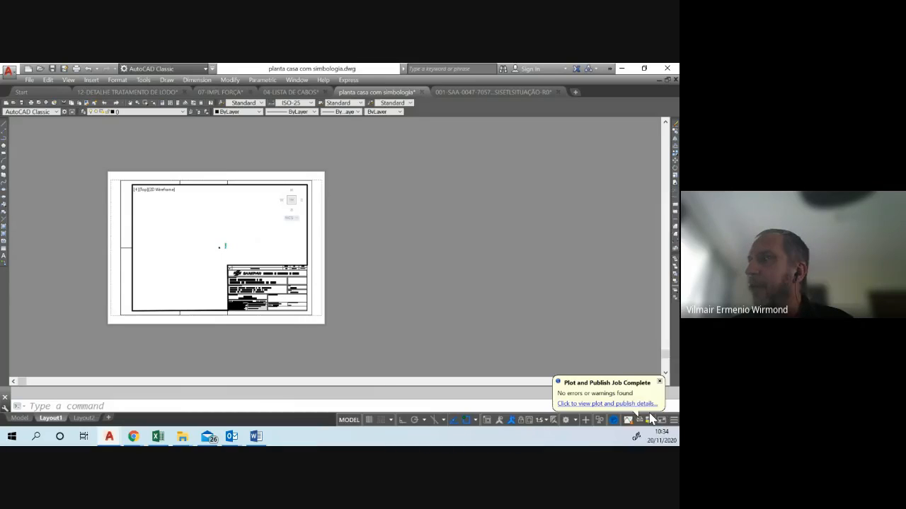
pyautogui.moveTo(388, 176); pyautogui.dragTo(499, 149)
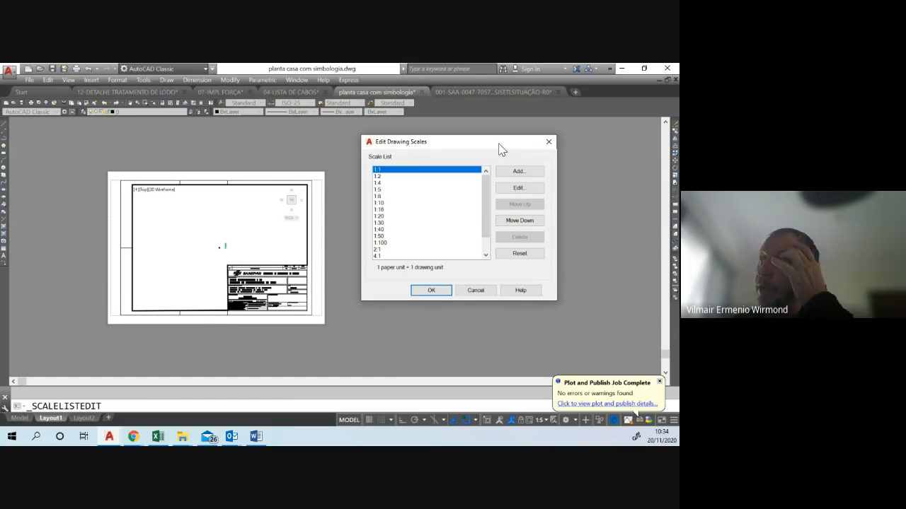
pyautogui.click(520, 173)
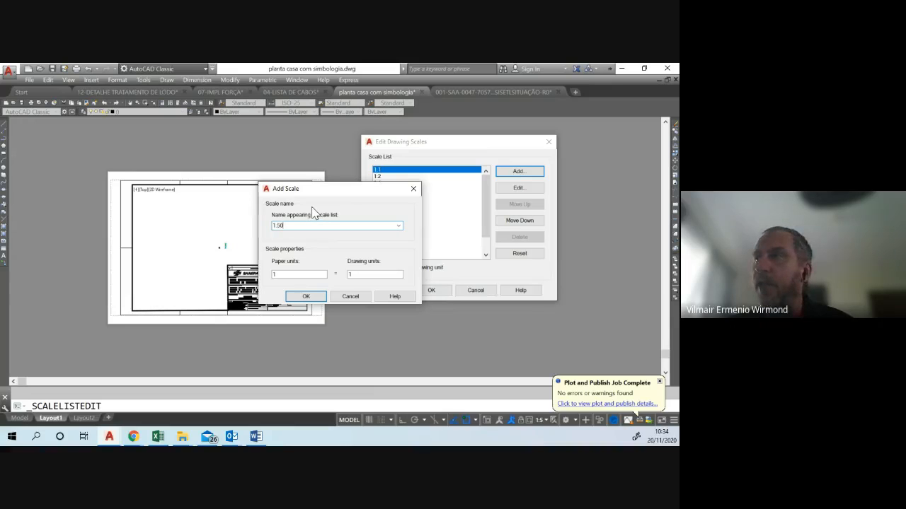
pyautogui.click(352, 275)
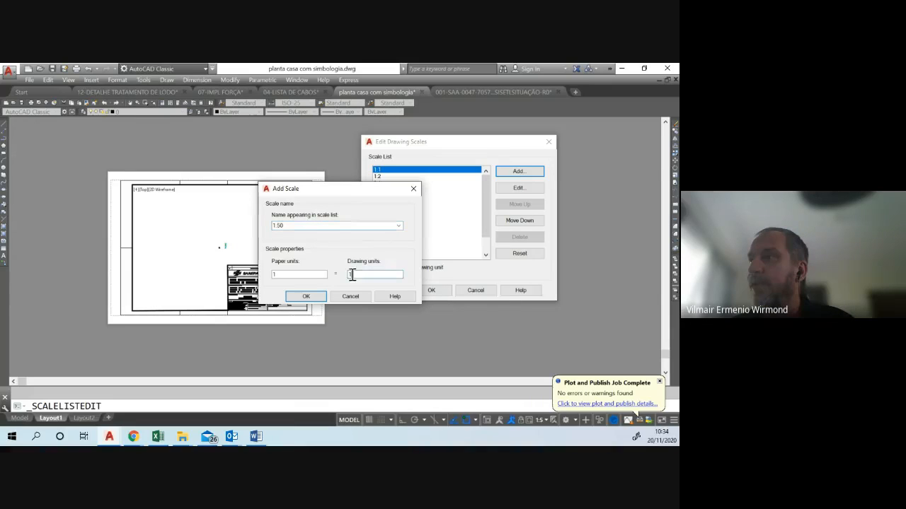
pyautogui.click(314, 274)
pyautogui.moveTo(355, 274); pyautogui.dragTo(347, 274)
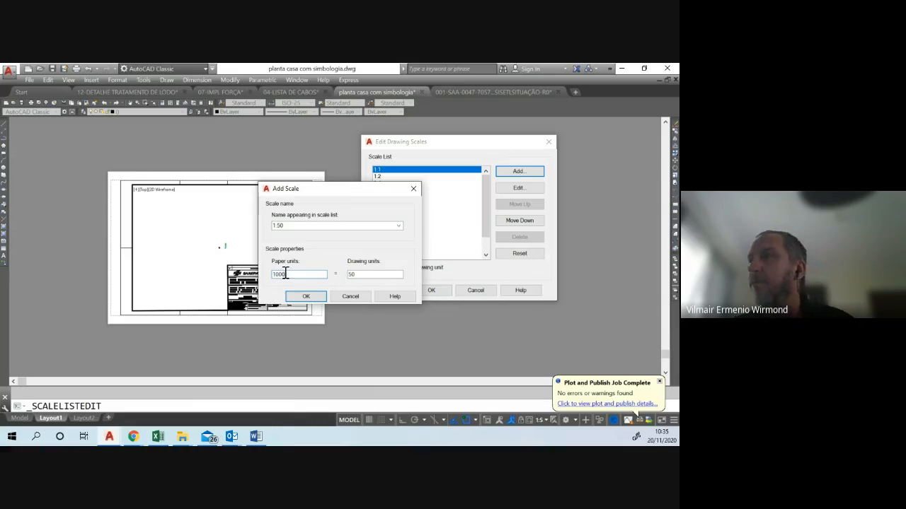
pyautogui.click(303, 297)
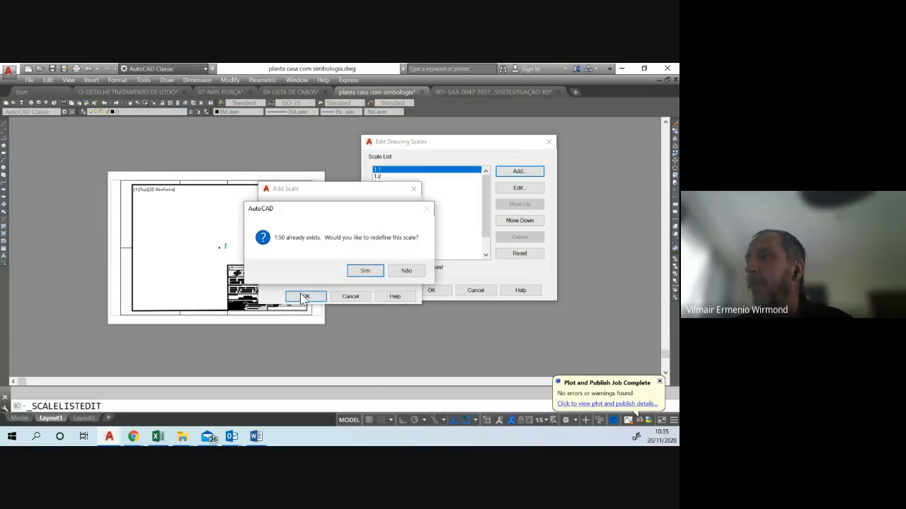
pyautogui.click(362, 271)
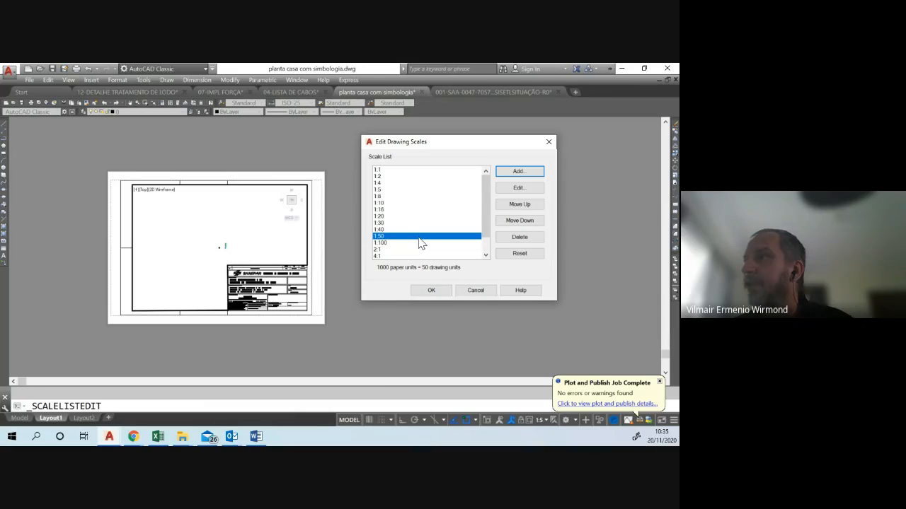
# - Rename the redefined 1:50 scale as 1:50m and accept the edited scale list
pyautogui.click(519, 189)
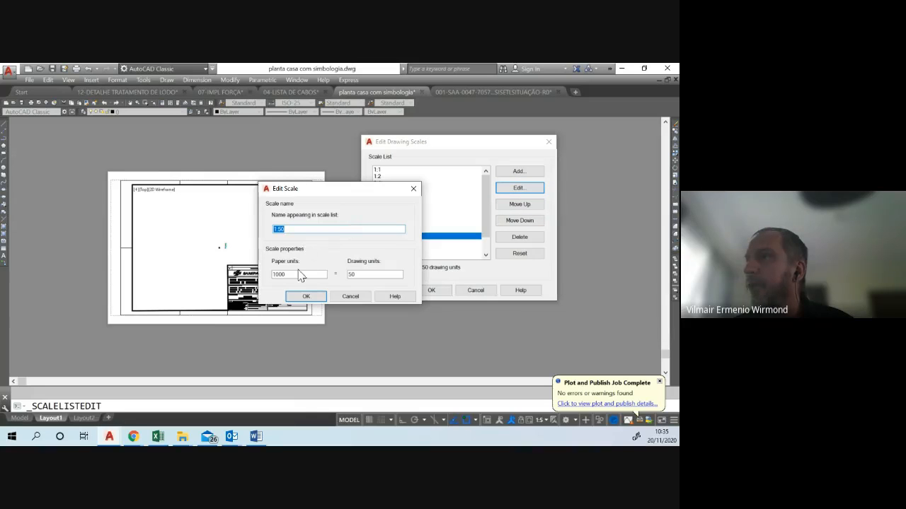
pyautogui.click(294, 228)
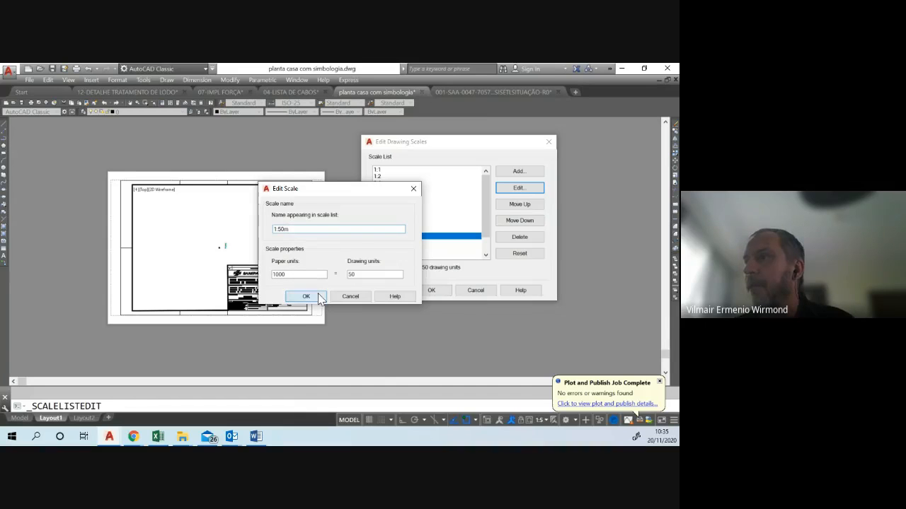
pyautogui.click(306, 297)
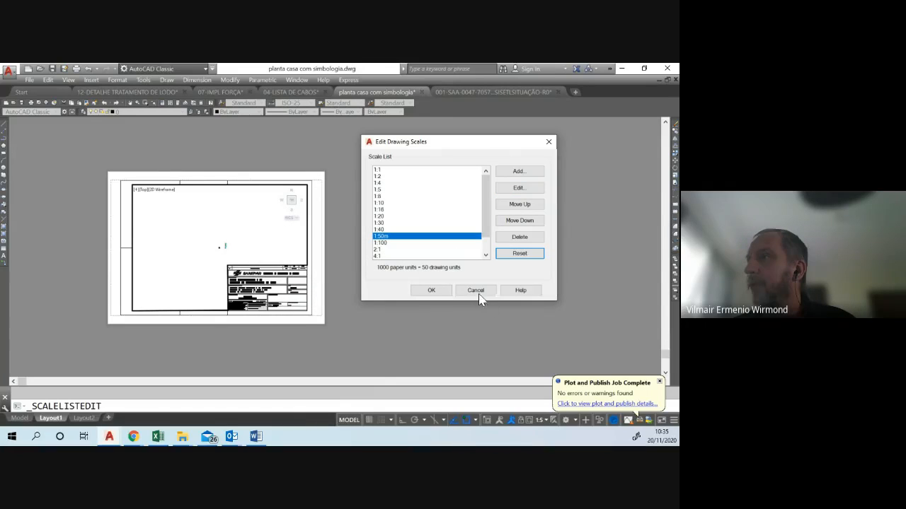
pyautogui.click(449, 291)
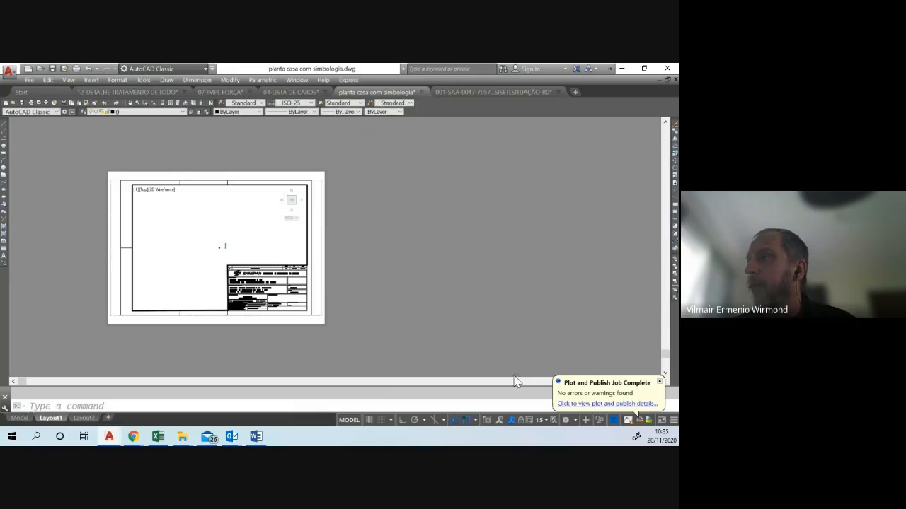
# - Apply the 1:50m scale to the viewport, reposition the floor plan within it and return to paper space
pyautogui.click(545, 420)
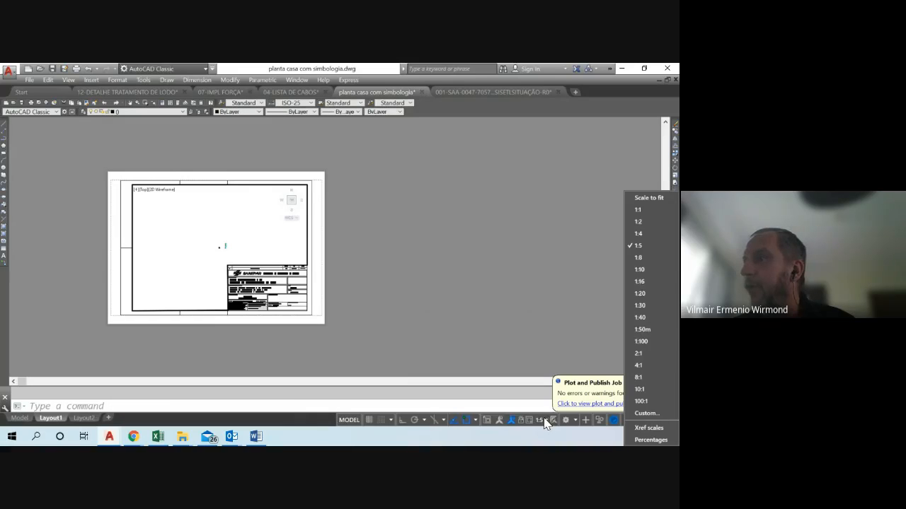
pyautogui.click(642, 330)
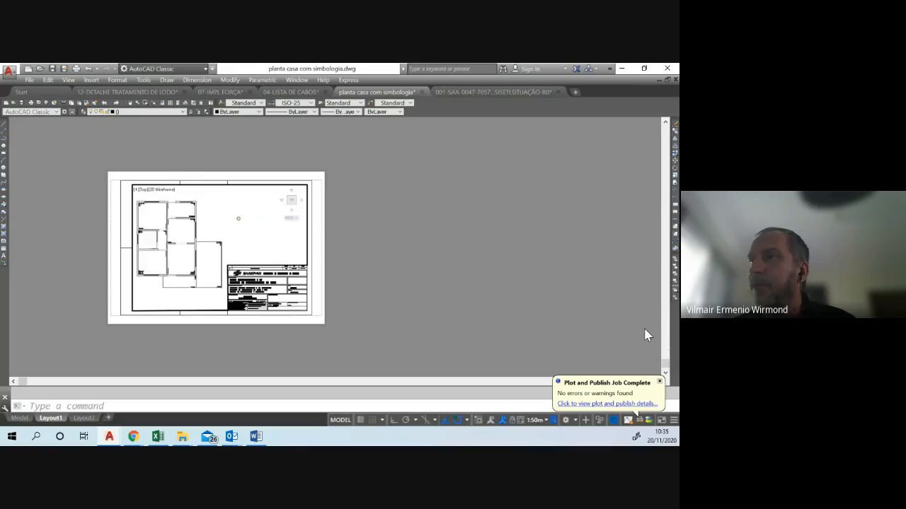
pyautogui.moveTo(196, 231); pyautogui.dragTo(208, 230, button='middle')
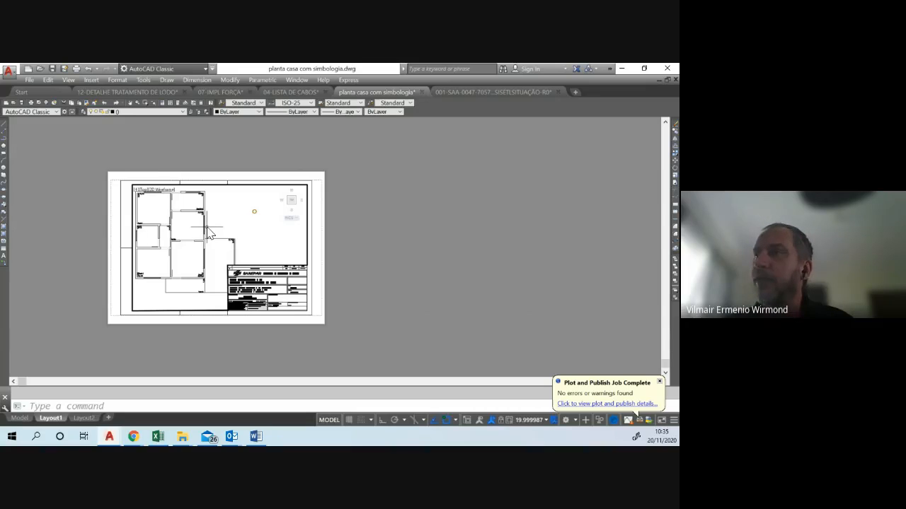
pyautogui.doubleClick(295, 334)
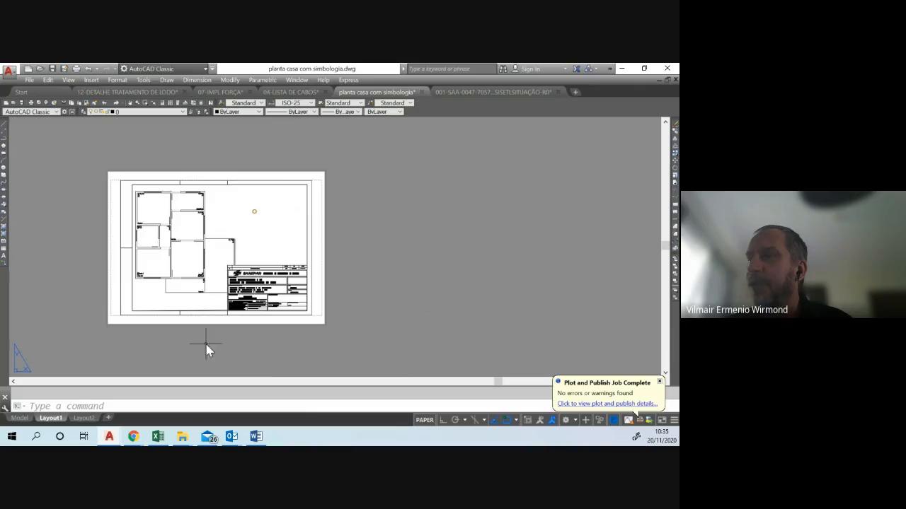
# - Change the ESCALA text in the title block to 1:50 and end the text editing
pyautogui.scroll(8, 296, 320)
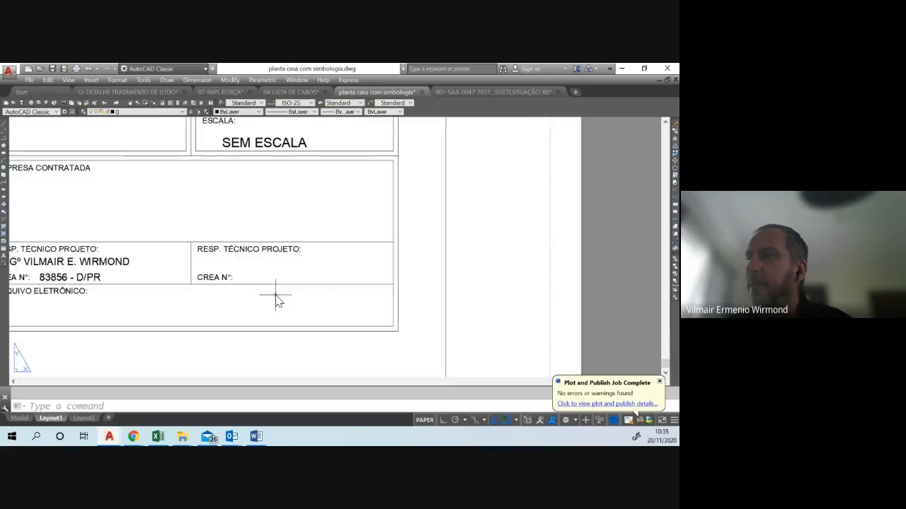
pyautogui.moveTo(279, 259); pyautogui.dragTo(275, 318, button='middle')
pyautogui.click(266, 242)
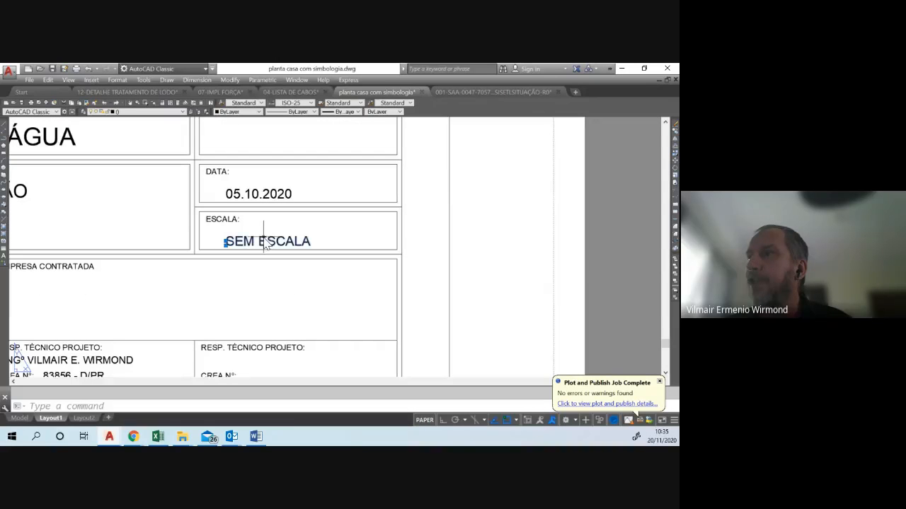
pyautogui.doubleClick(266, 243)
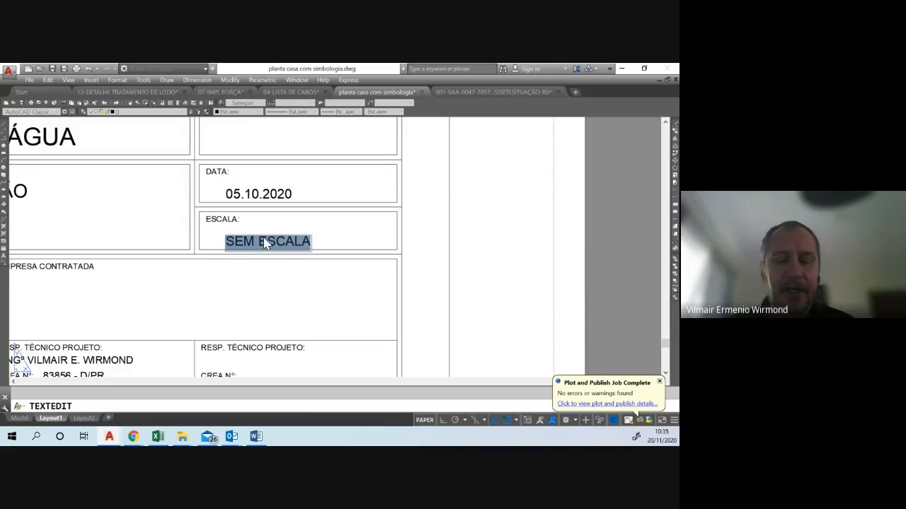
pyautogui.write('1:50')
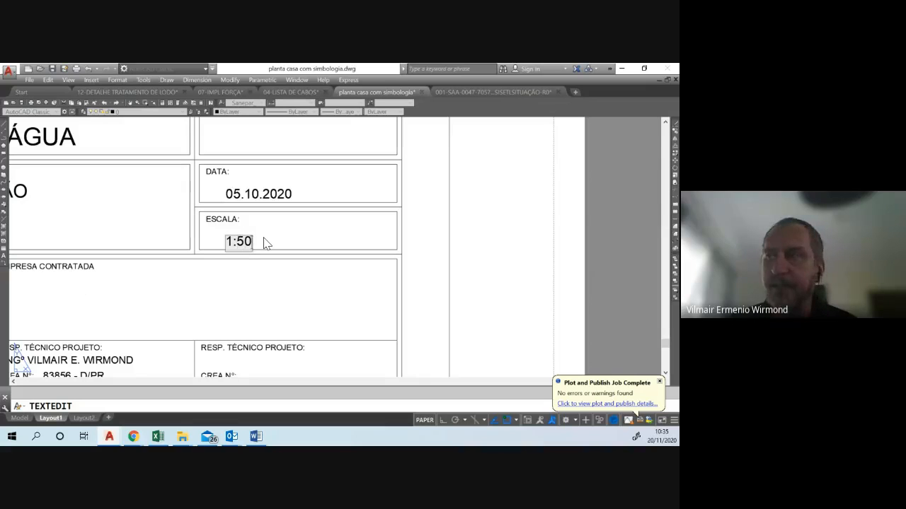
pyautogui.click(301, 283)
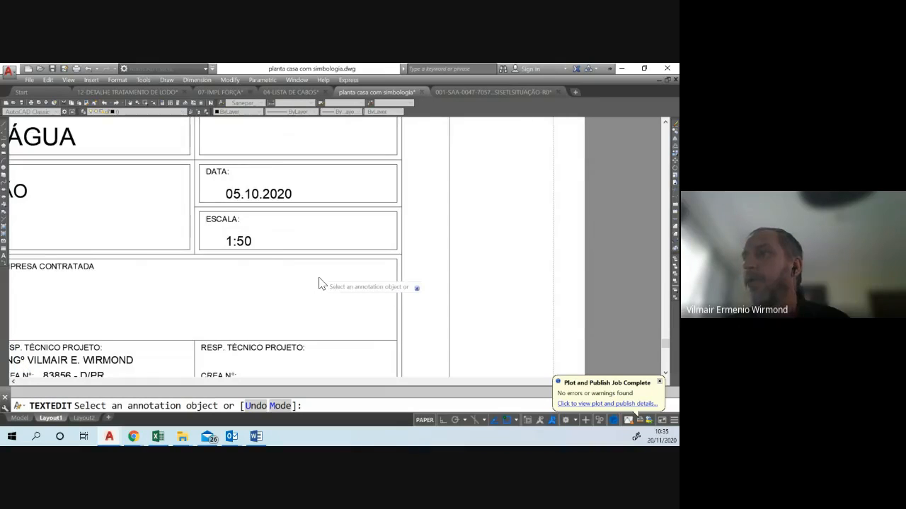
pyautogui.scroll(-10, 297, 273)
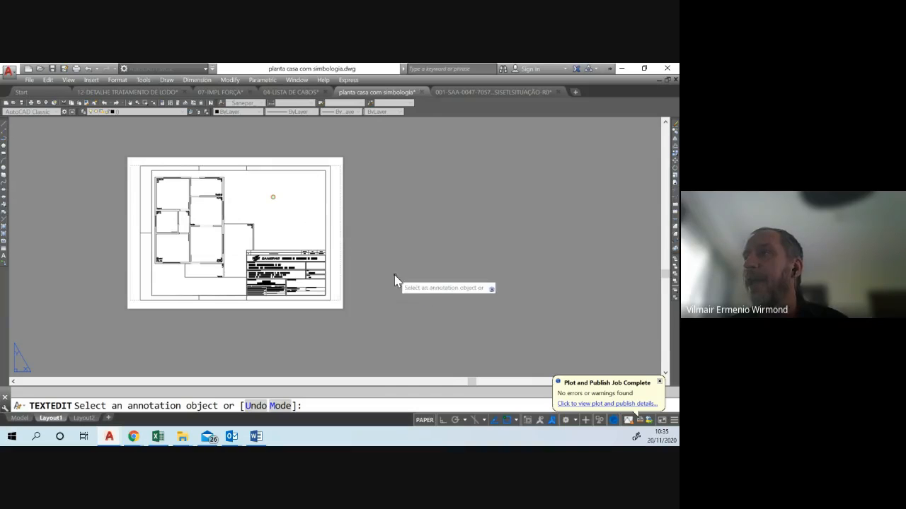
pyautogui.press('Escape')
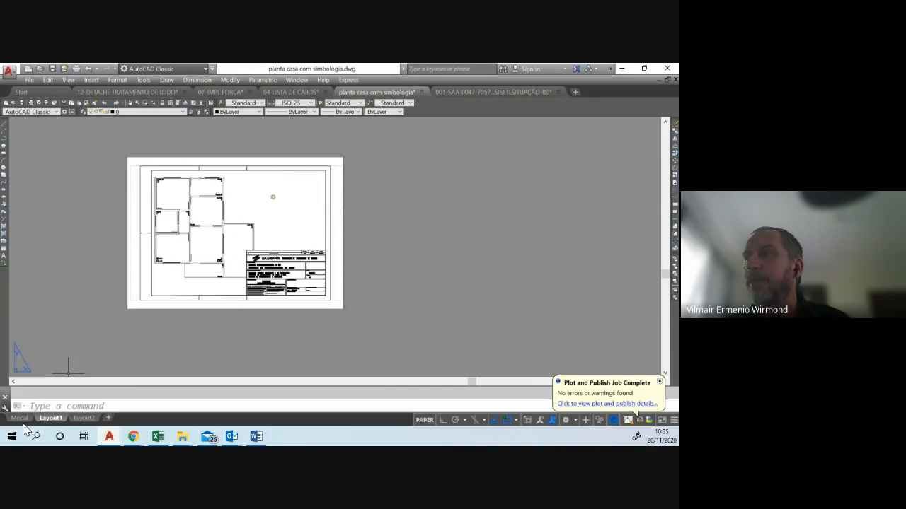
# - Locate the symbol legend table beside the floor plan in model space and return to Layout1
pyautogui.click(20, 419)
pyautogui.scroll(-5, 190, 294)
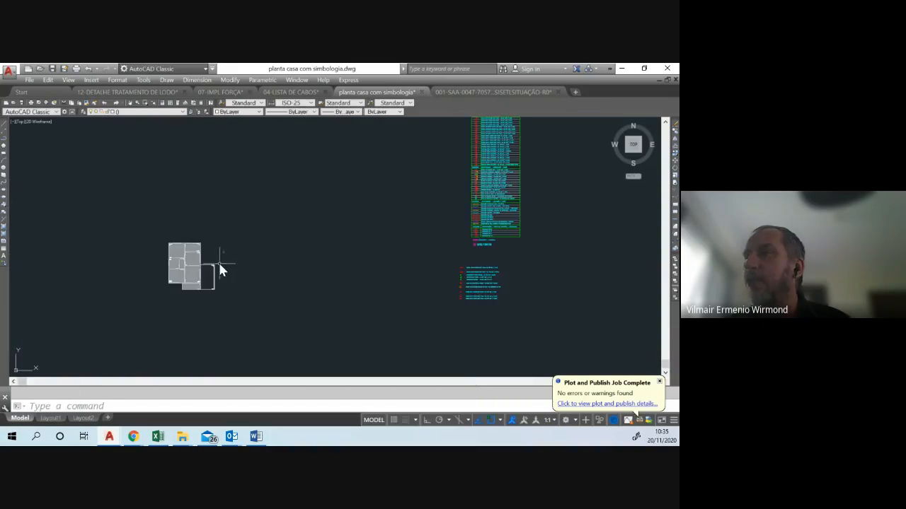
pyautogui.moveTo(505, 245); pyautogui.dragTo(237, 262, button='middle')
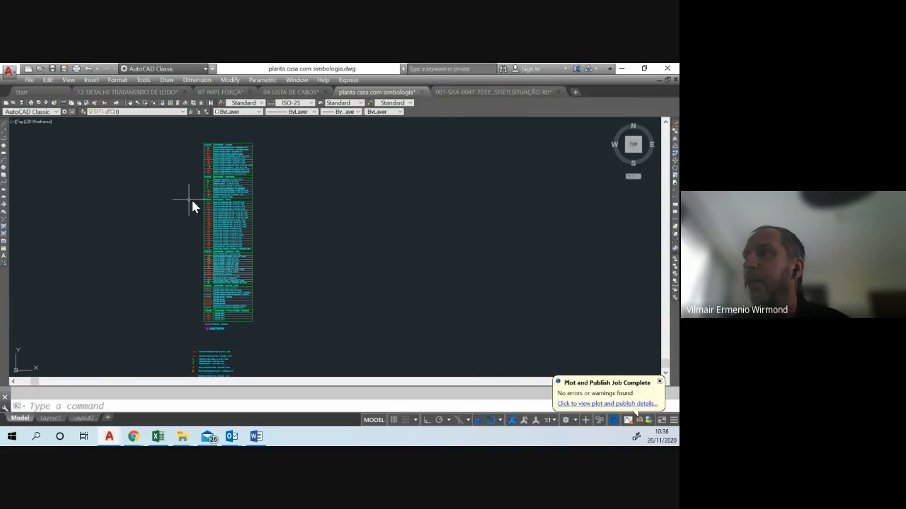
pyautogui.scroll(-3, 194, 205)
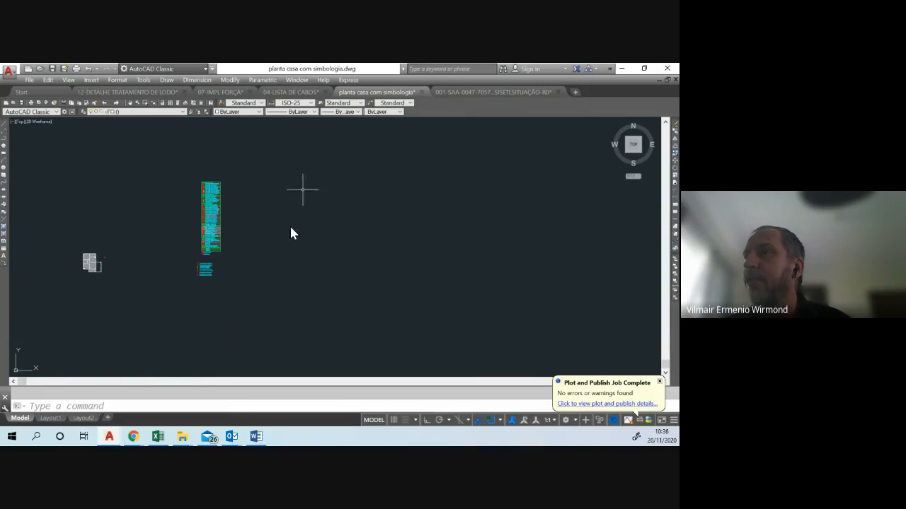
pyautogui.click(61, 421)
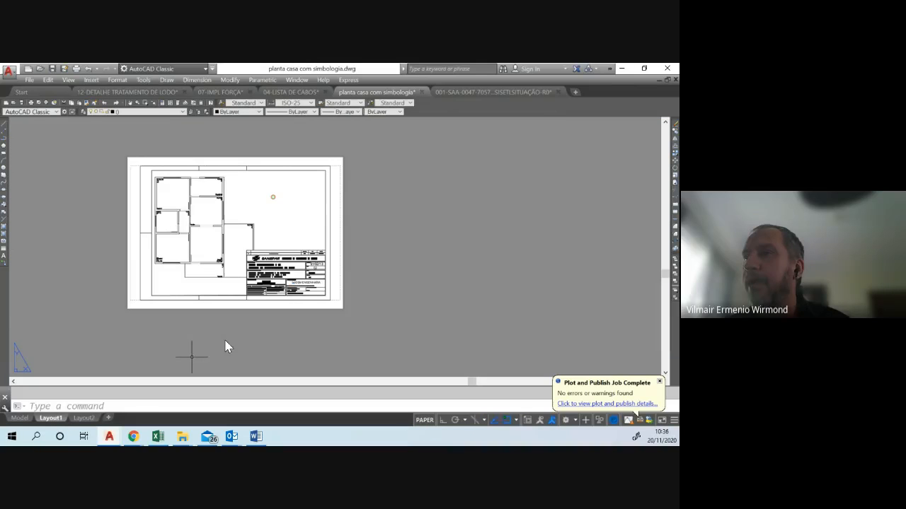
# - Narrow the floor plan viewport by moving its right edge about 153 units inward, close to the plan
pyautogui.click(310, 199)
pyautogui.click(285, 199)
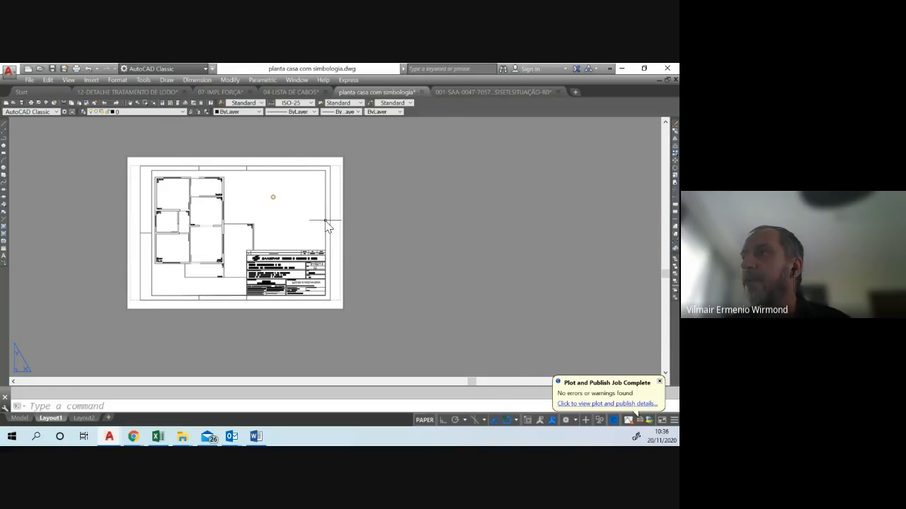
pyautogui.click(326, 225)
pyautogui.click(325, 211)
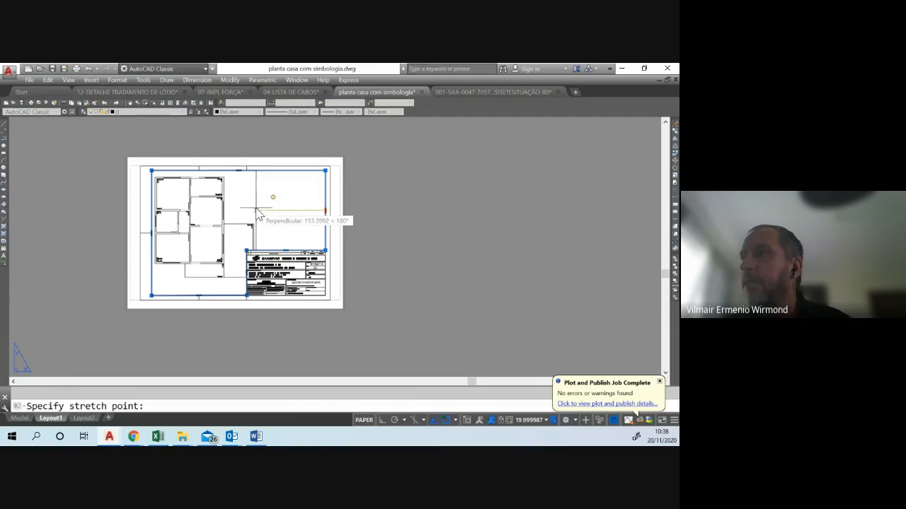
pyautogui.click(257, 214)
pyautogui.press('Escape')
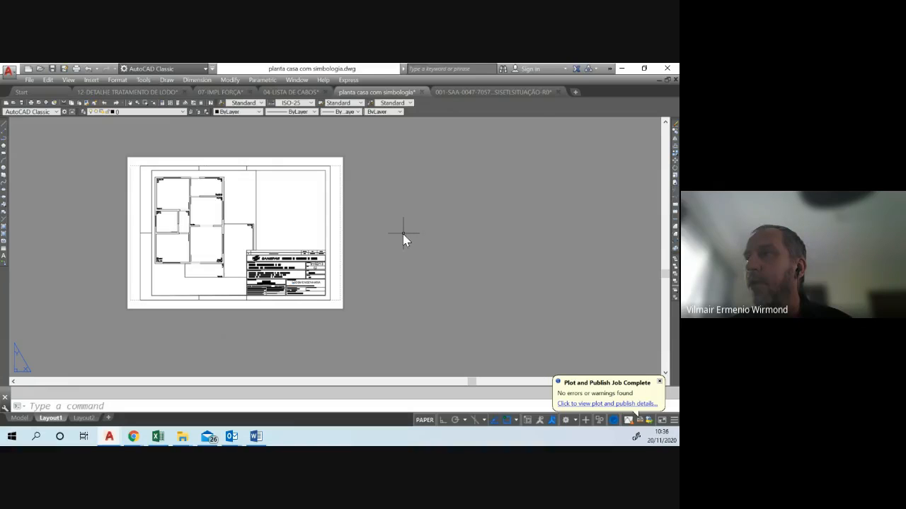
# - Create a single rectangular viewport in the empty sheet area above the title block
pyautogui.click(67, 79)
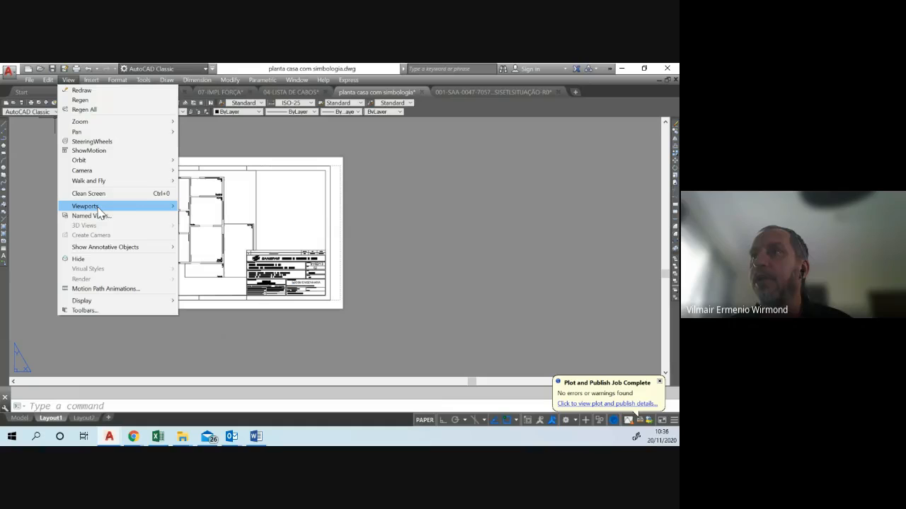
pyautogui.moveTo(166, 208)
pyautogui.click(202, 227)
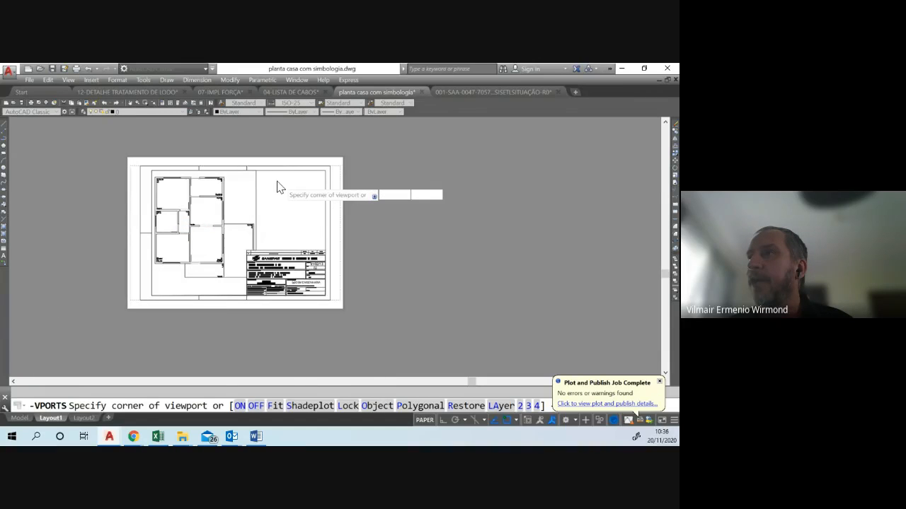
pyautogui.scroll(2, 277, 187)
pyautogui.click(248, 167)
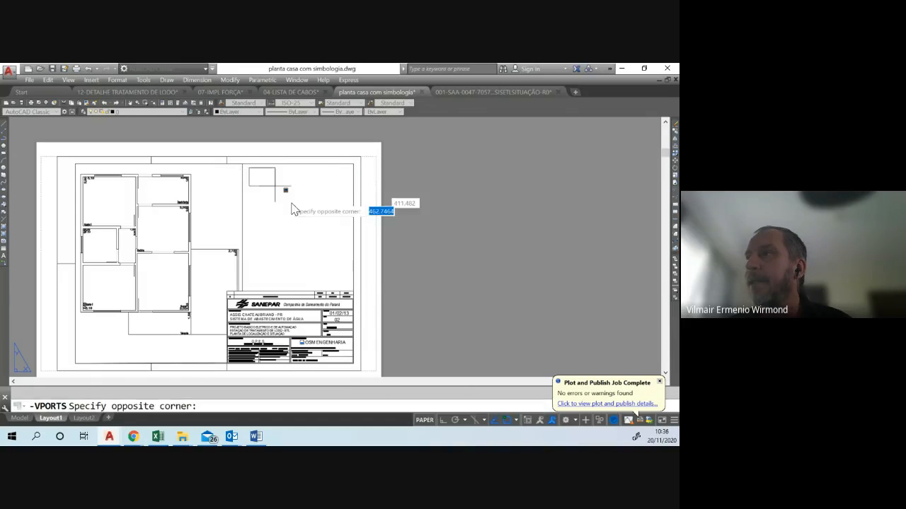
pyautogui.click(348, 289)
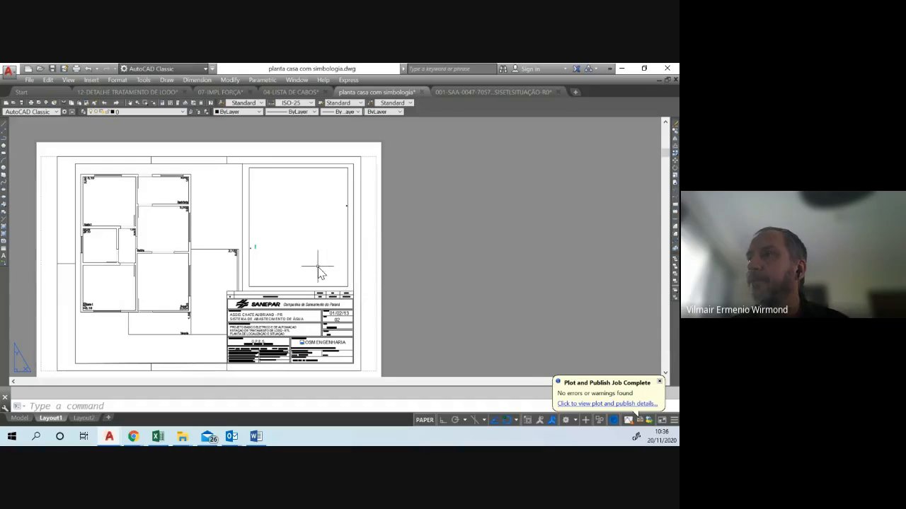
# - Frame the symbol legend table inside the new viewport so it fills the height, and return to paper space
pyautogui.click(287, 240)
pyautogui.click(287, 241)
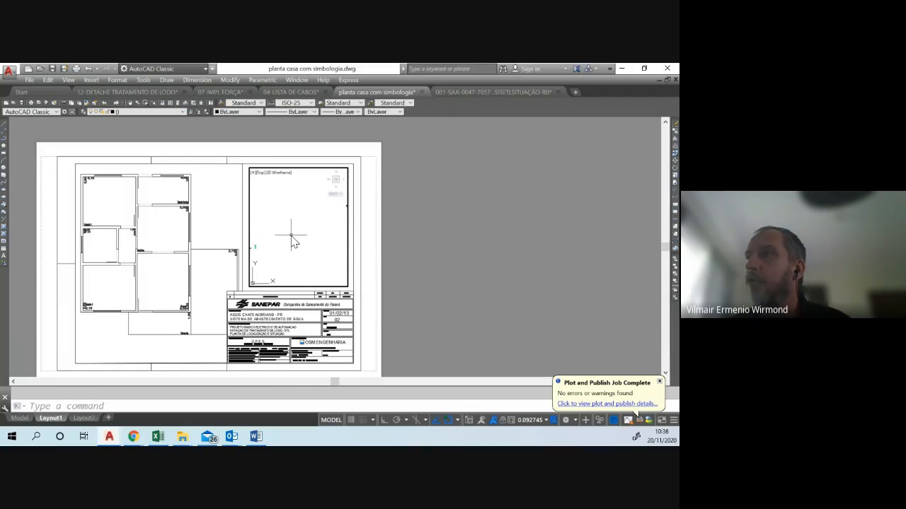
pyautogui.scroll(-2, 273, 237)
pyautogui.scroll(16, 268, 230)
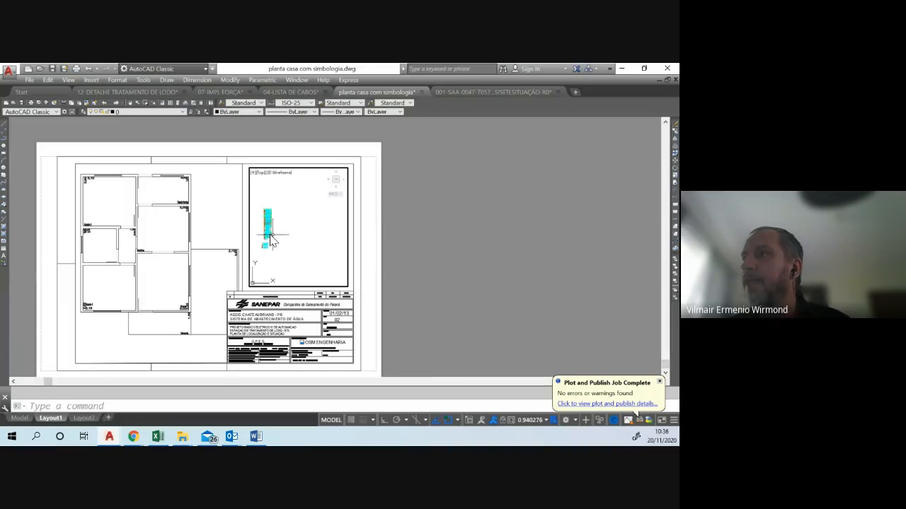
pyautogui.moveTo(268, 222); pyautogui.dragTo(284, 247, button='middle')
pyautogui.scroll(-2, 311, 250)
pyautogui.scroll(2, 311, 251)
pyautogui.moveTo(312, 250); pyautogui.dragTo(310, 249, button='middle')
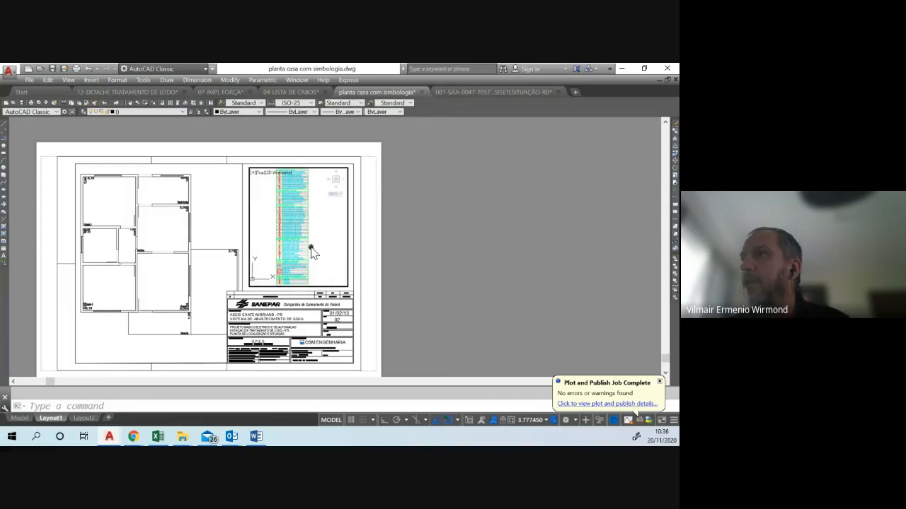
pyautogui.doubleClick(394, 266)
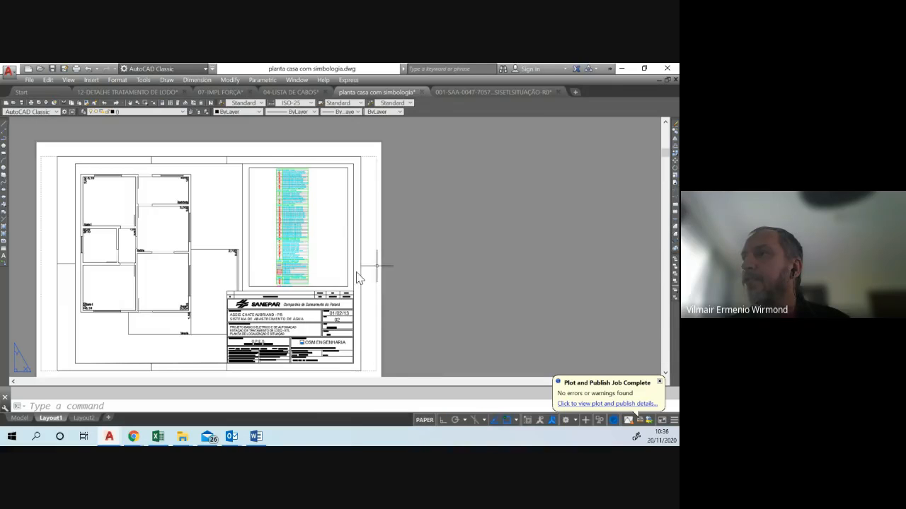
# - Examine the symbols and descriptions of the legend table in the new viewport for legibility
pyautogui.scroll(4, 301, 240)
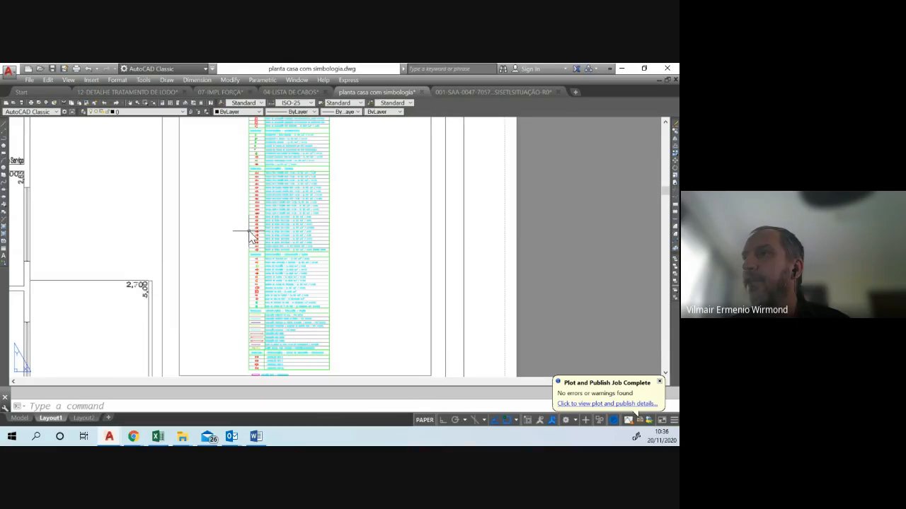
pyautogui.scroll(-2, 251, 236)
pyautogui.scroll(-2, 269, 254)
pyautogui.scroll(2, 259, 258)
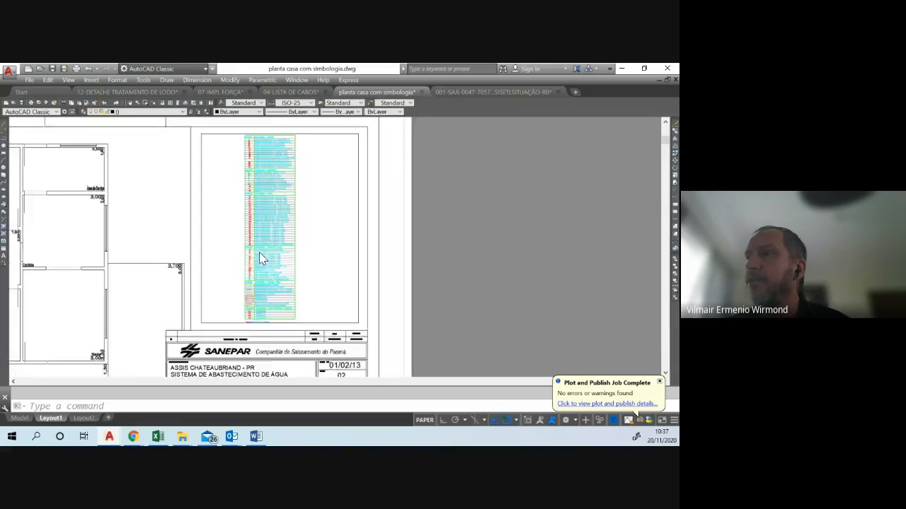
pyautogui.scroll(5, 259, 256)
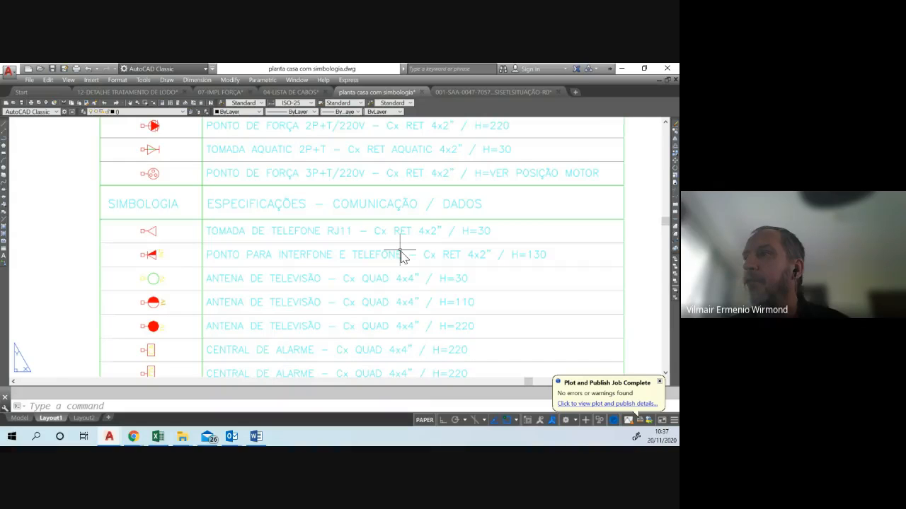
pyautogui.scroll(-10, 418, 256)
pyautogui.moveTo(447, 254); pyautogui.dragTo(305, 255, button='middle')
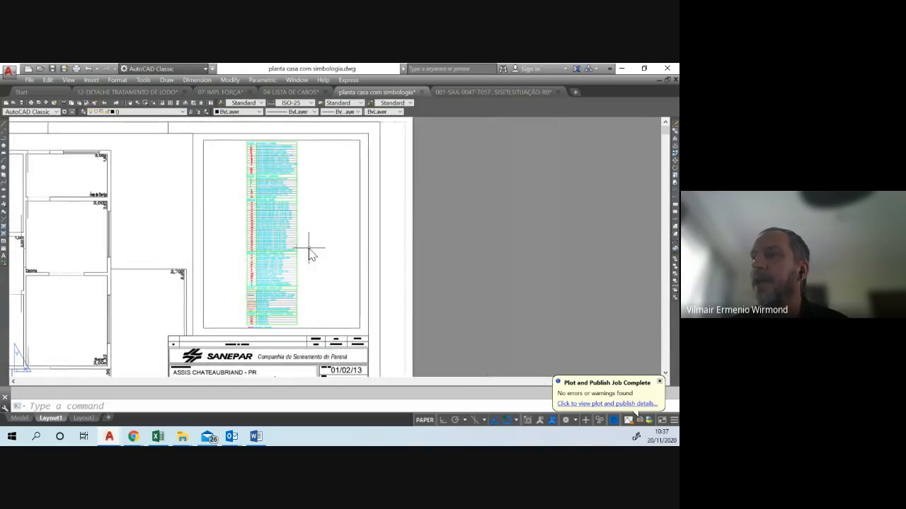
# - Examine the SANEPAR title block, its revision row and text sizes in relation to the whole sheet
pyautogui.scroll(4, 370, 363)
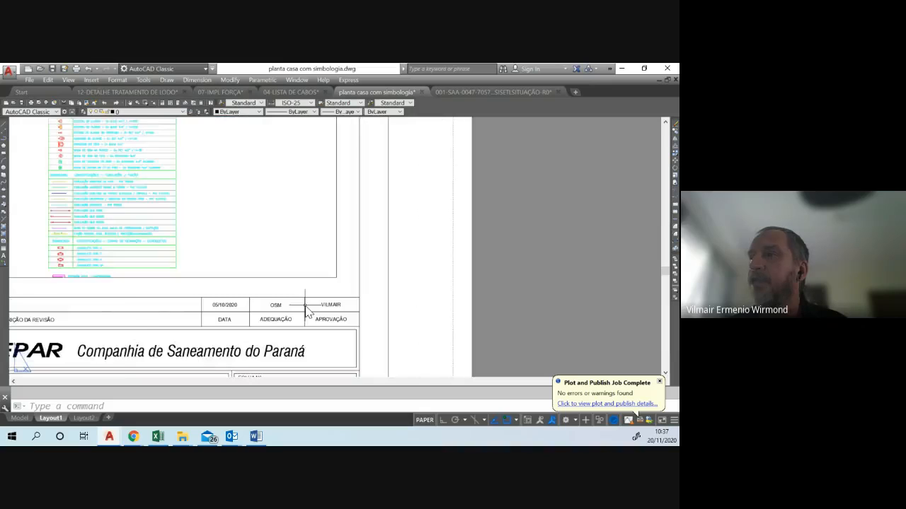
pyautogui.scroll(-4, 306, 311)
pyautogui.scroll(2, 319, 257)
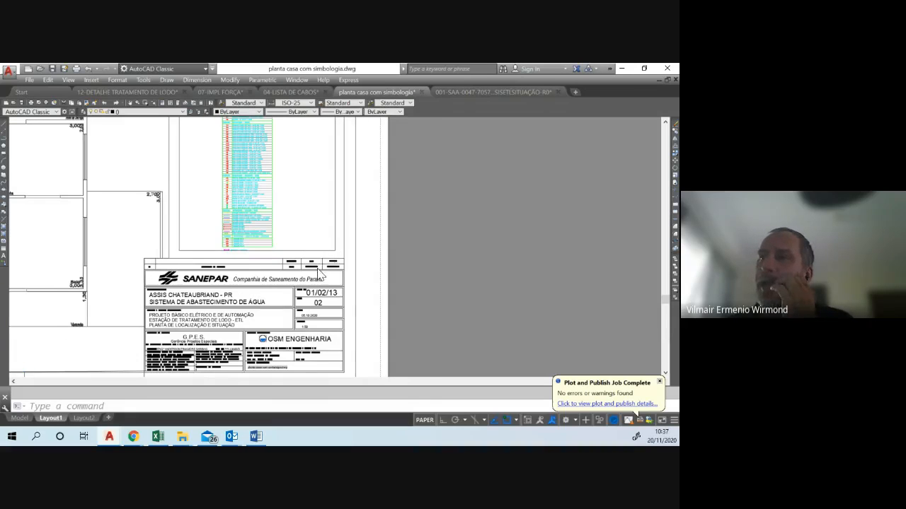
pyautogui.scroll(2, 320, 274)
pyautogui.scroll(2, 324, 278)
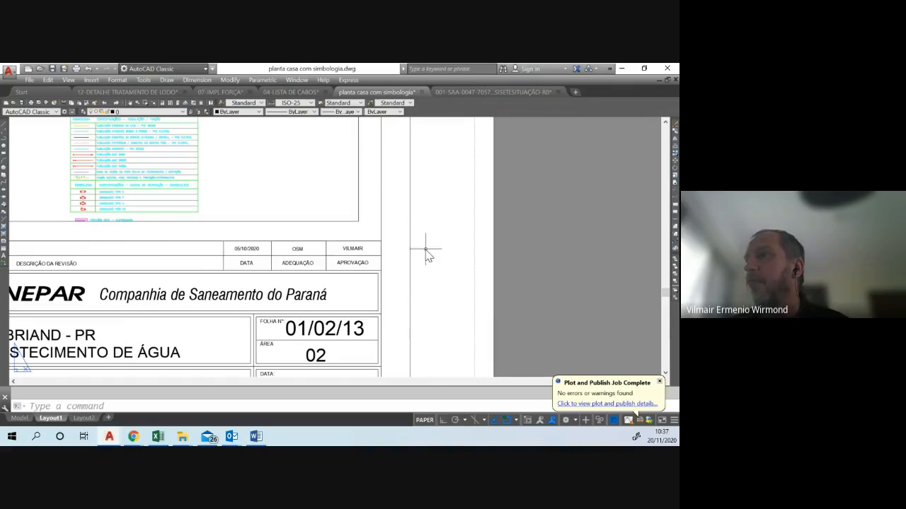
pyautogui.scroll(-4, 424, 252)
pyautogui.scroll(-4, 357, 239)
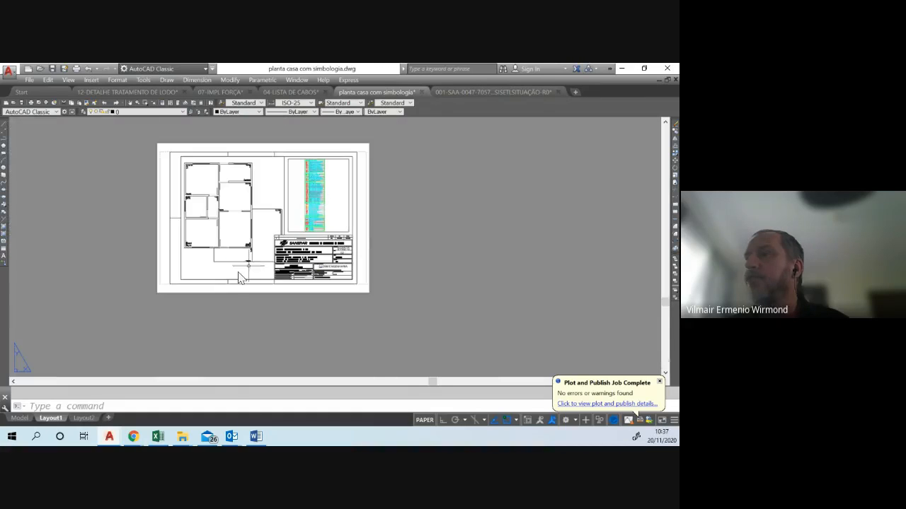
pyautogui.scroll(2, 311, 251)
pyautogui.scroll(2, 311, 249)
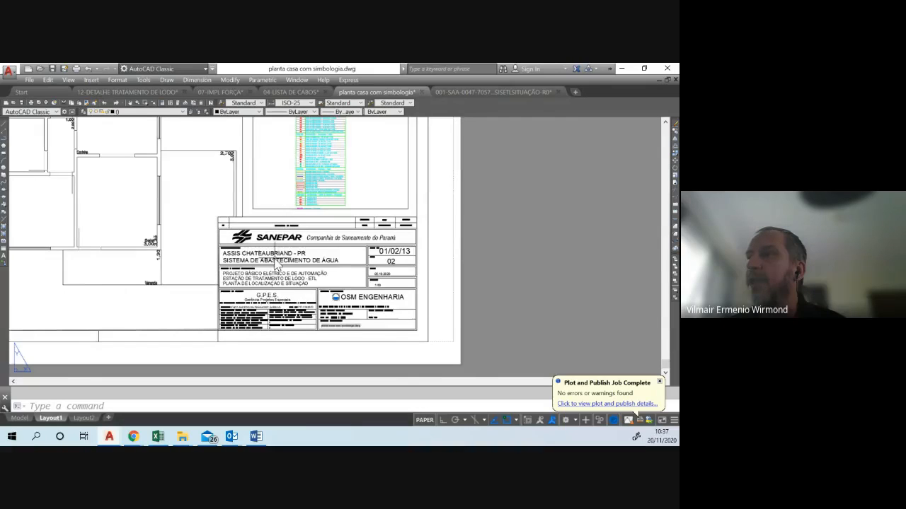
pyautogui.scroll(2, 277, 265)
pyautogui.scroll(2, 278, 265)
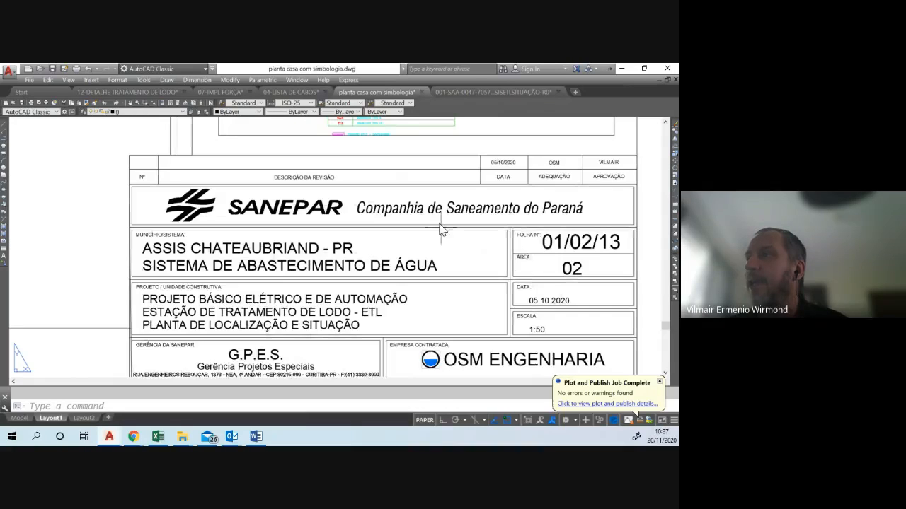
# - Compare the size of the Nº label in the title block's revision row with the text of the whole sheet
pyautogui.click(304, 177)
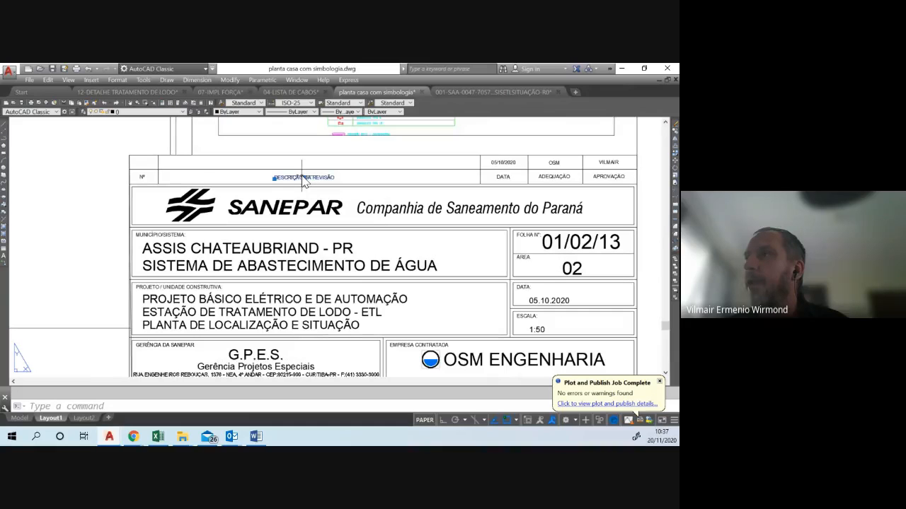
pyautogui.click(142, 177)
pyautogui.press('Escape')
pyautogui.scroll(5, 142, 181)
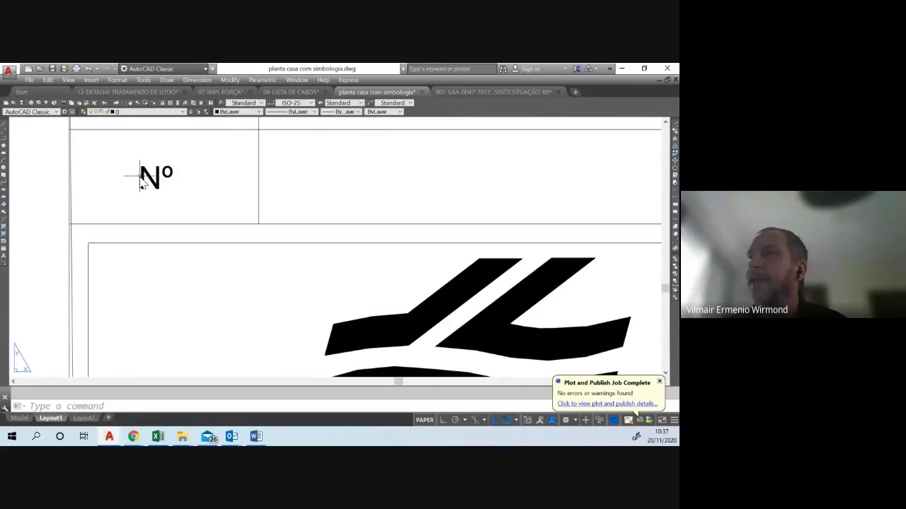
pyautogui.click(149, 181)
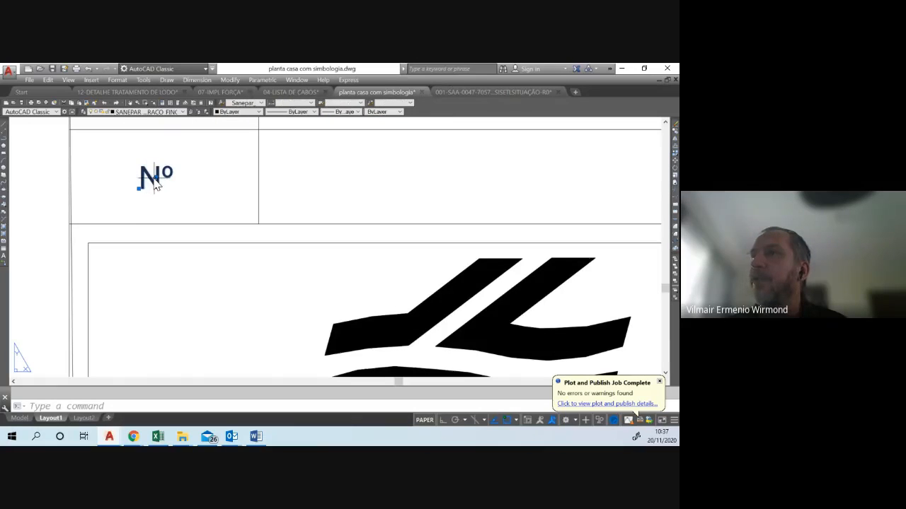
pyautogui.scroll(-6, 154, 185)
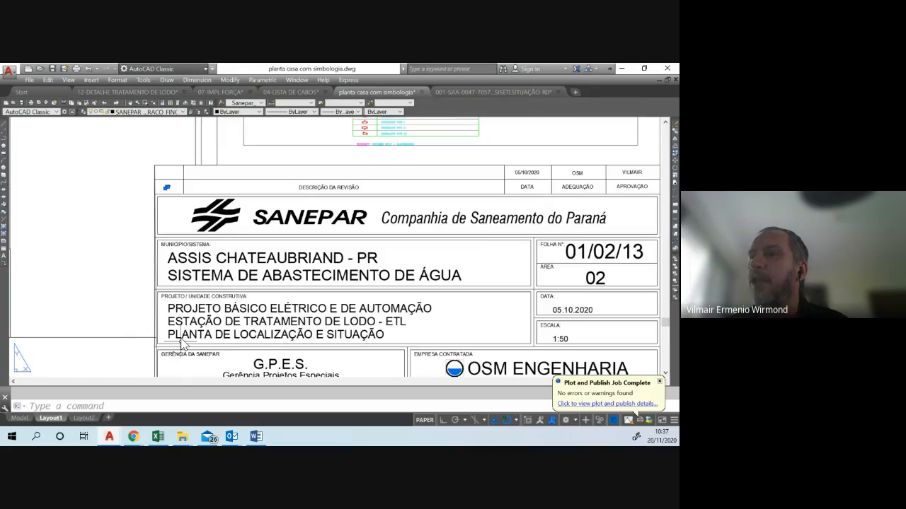
pyautogui.scroll(-8, 185, 236)
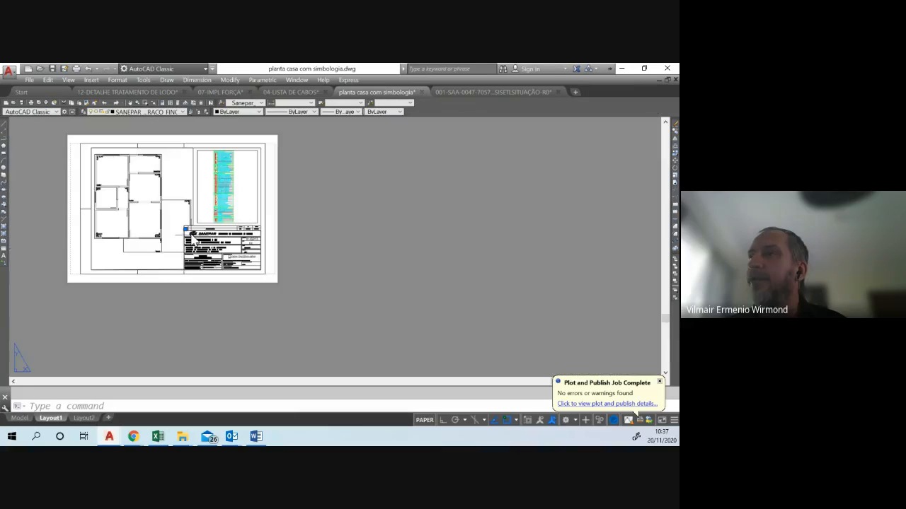
pyautogui.scroll(10, 190, 237)
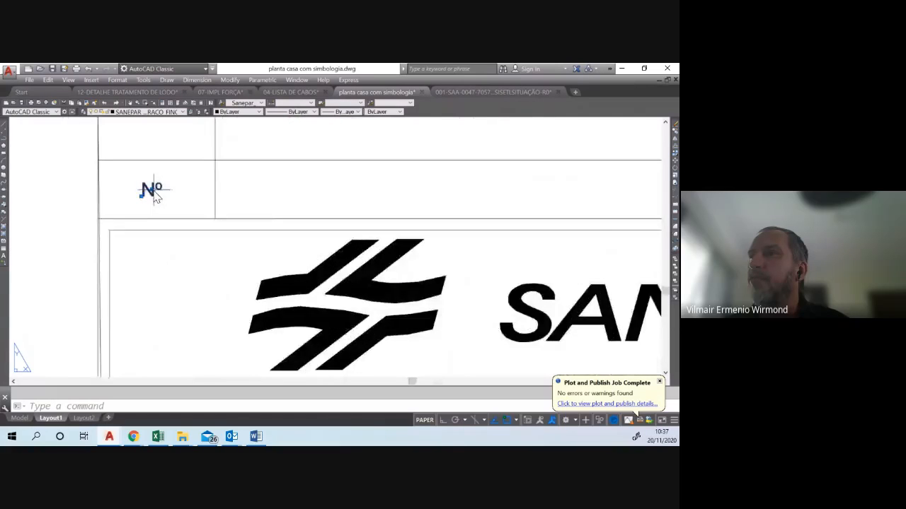
# - Set the text height of the Nº label in the revision row to 1.8
pyautogui.scroll(2, 156, 197)
pyautogui.write('pr')
pyautogui.press('Return')
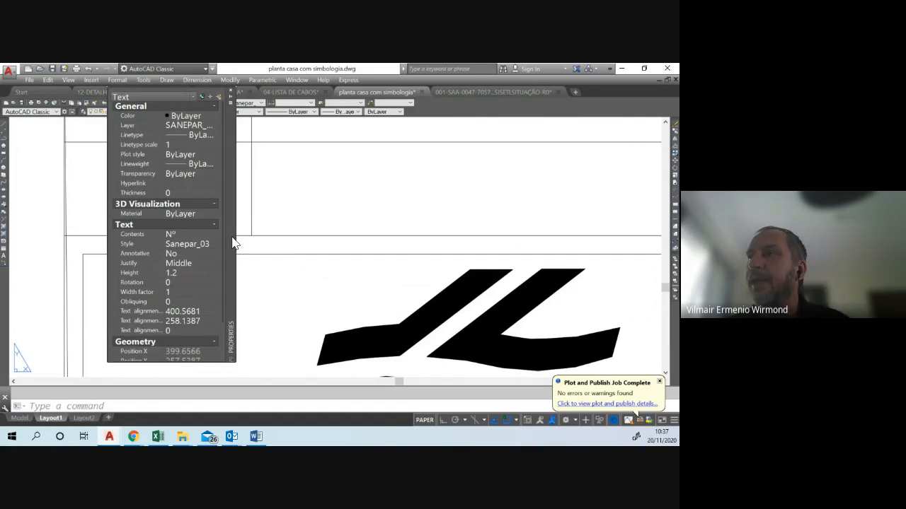
pyautogui.moveTo(234, 245); pyautogui.dragTo(423, 247)
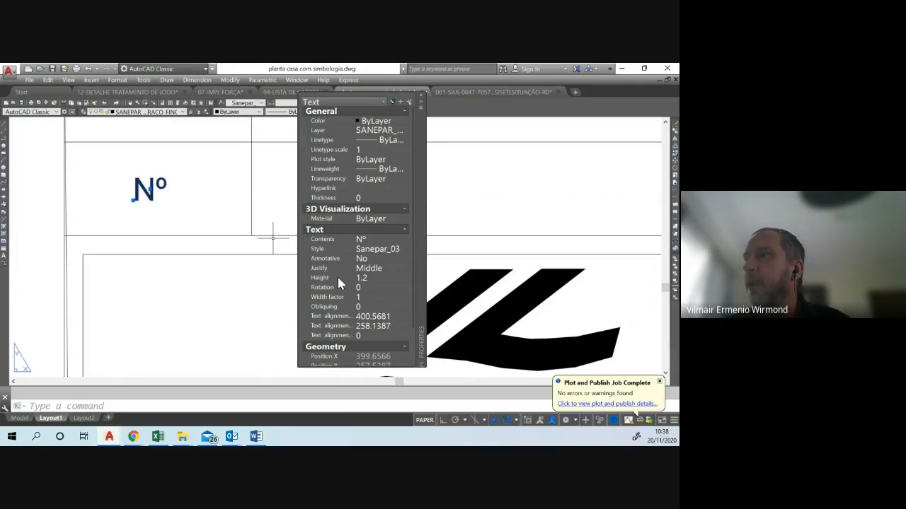
pyautogui.click(376, 278)
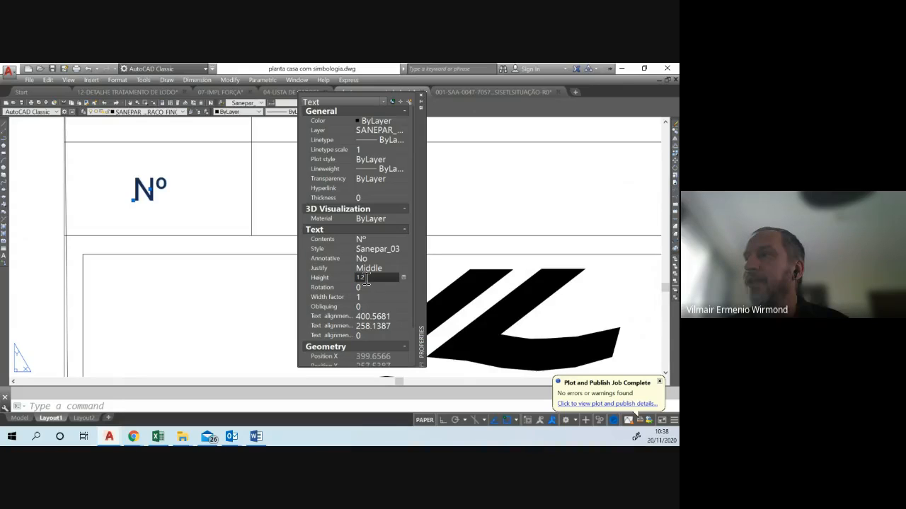
pyautogui.moveTo(362, 279); pyautogui.dragTo(391, 279)
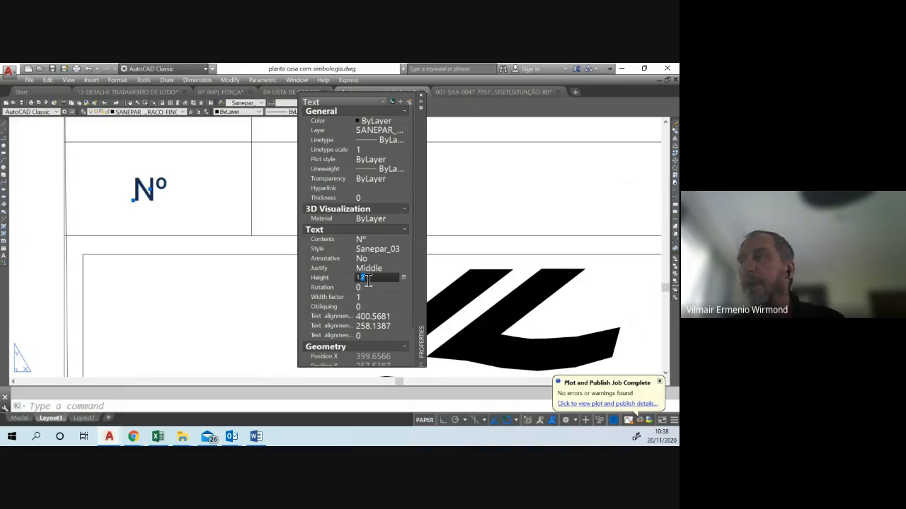
pyautogui.write('8')
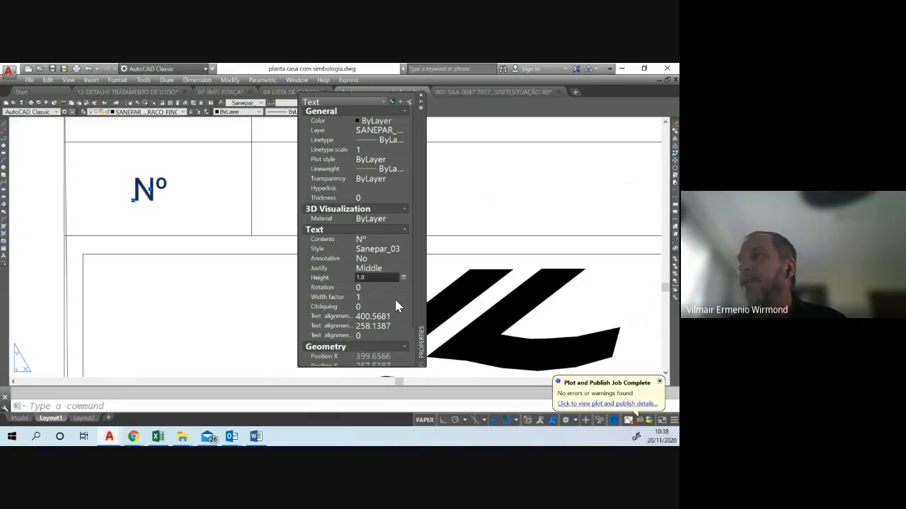
pyautogui.click(395, 298)
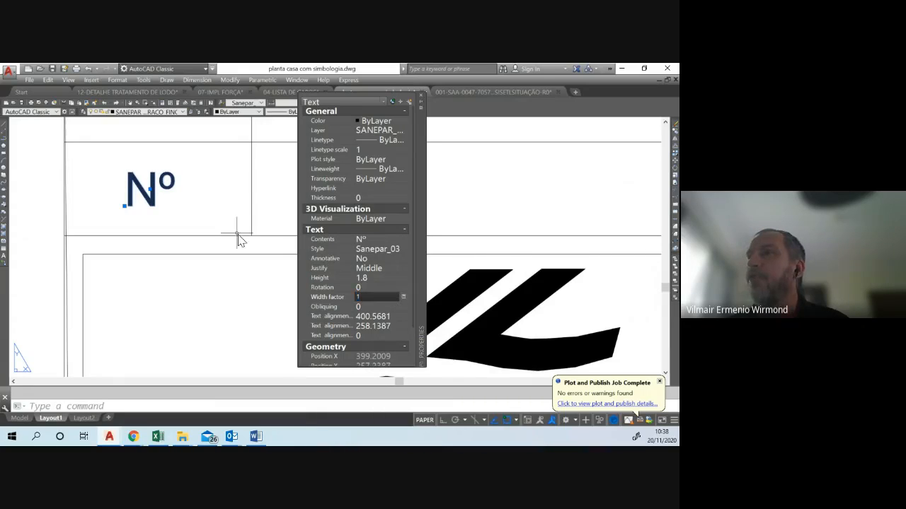
pyautogui.press('Escape')
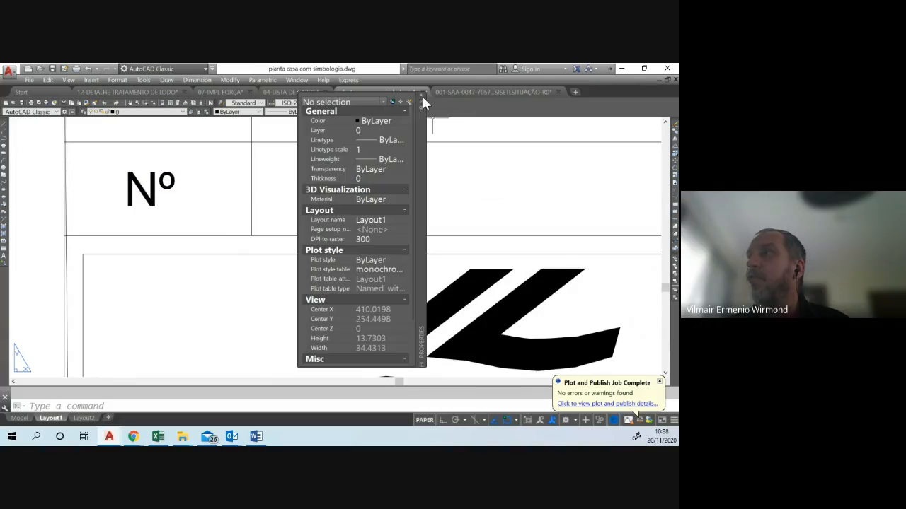
pyautogui.click(422, 95)
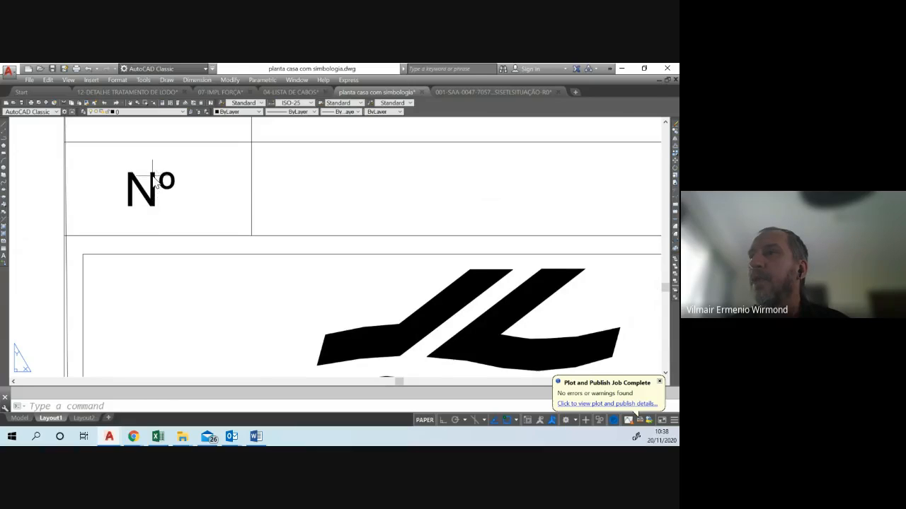
# - Examine how the enlarged Nº label compares with the plan's room labels and the other title block texts
pyautogui.scroll(-2, 153, 178)
pyautogui.scroll(-5, 153, 179)
pyautogui.scroll(-2, 234, 213)
pyautogui.scroll(5, 170, 160)
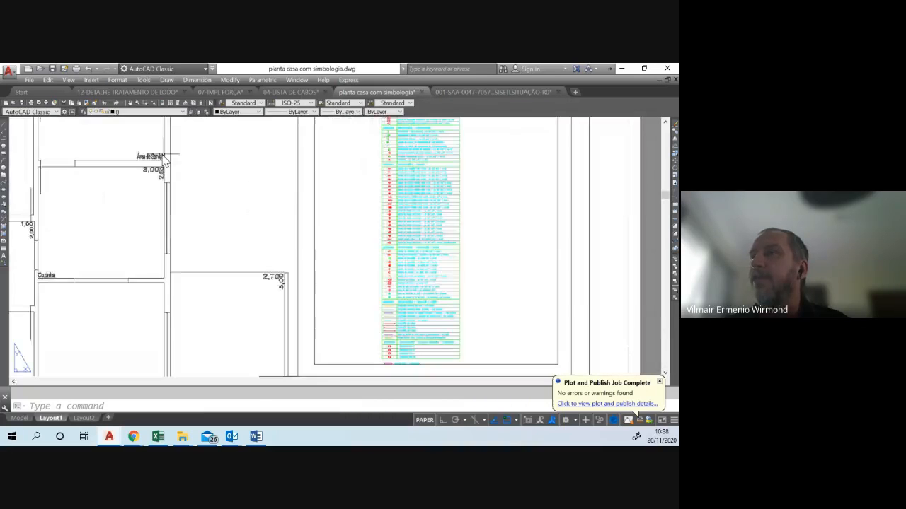
pyautogui.scroll(-5, 165, 160)
pyautogui.scroll(3, 248, 247)
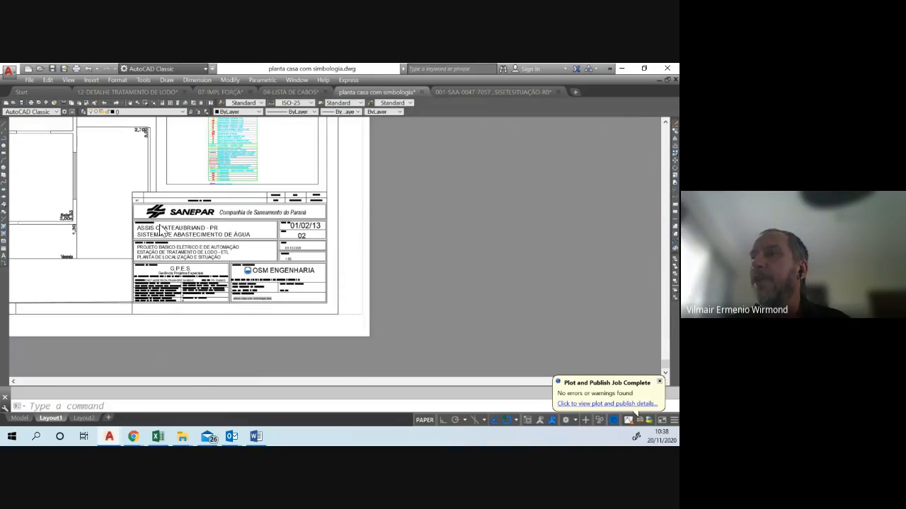
pyautogui.scroll(2, 162, 224)
# - Compare the Nº label with the legend descriptions by carrying a temporary copy over them, and cancel the copy
pyautogui.click(121, 187)
pyautogui.rightClick(123, 191)
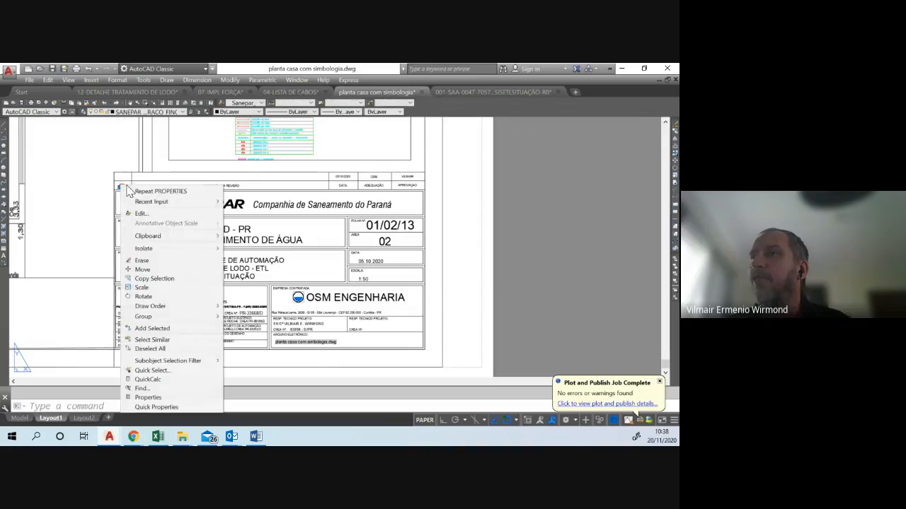
pyautogui.click(165, 278)
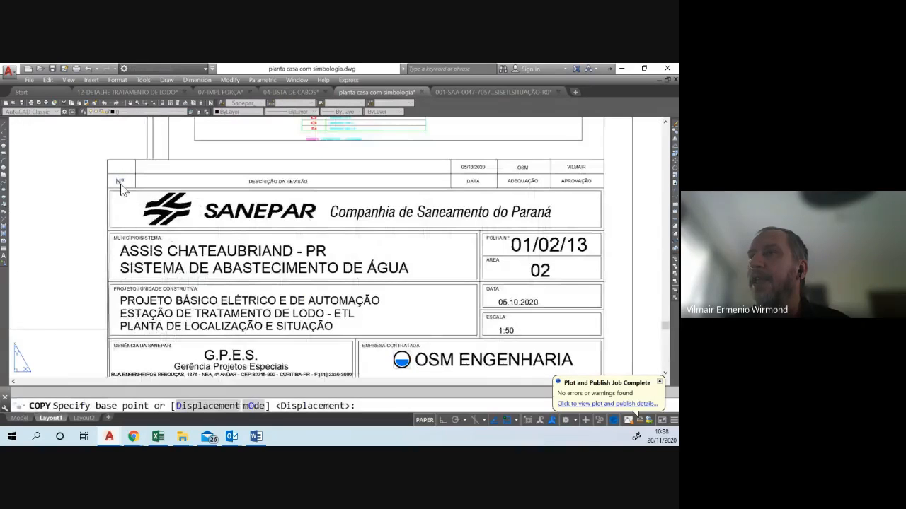
pyautogui.click(121, 186)
pyautogui.scroll(3, 241, 163)
pyautogui.scroll(6, 247, 257)
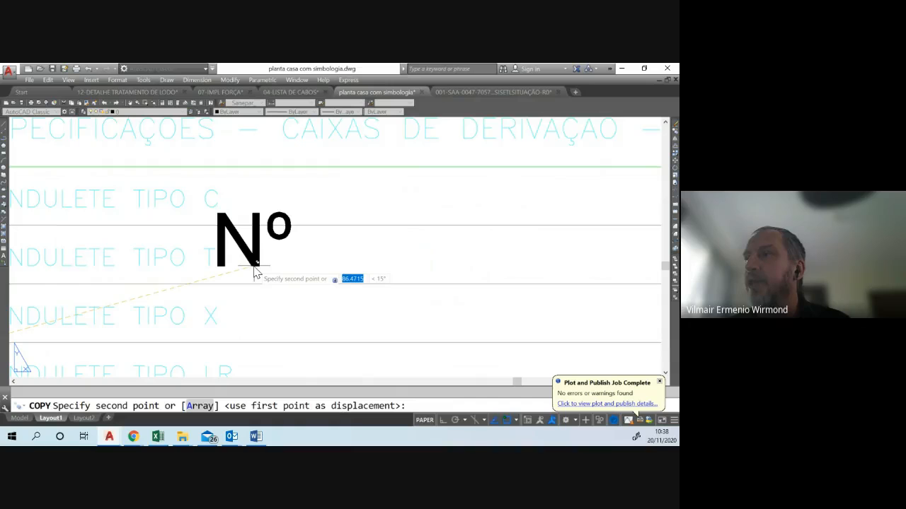
pyautogui.scroll(-8, 255, 272)
pyautogui.press('Escape')
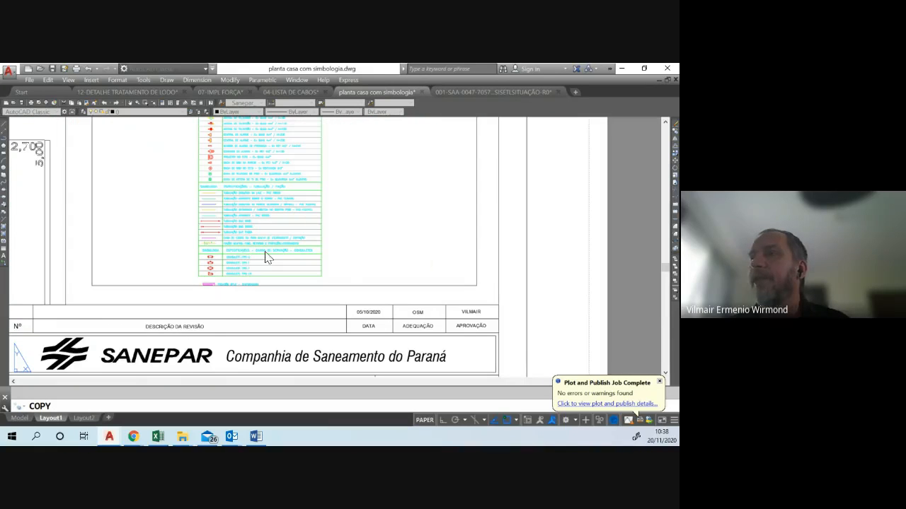
# - Turn off layer 0, which holds the frames of the plan and legend viewports
pyautogui.moveTo(263, 257); pyautogui.dragTo(332, 202, button='middle')
pyautogui.scroll(-6, 333, 202)
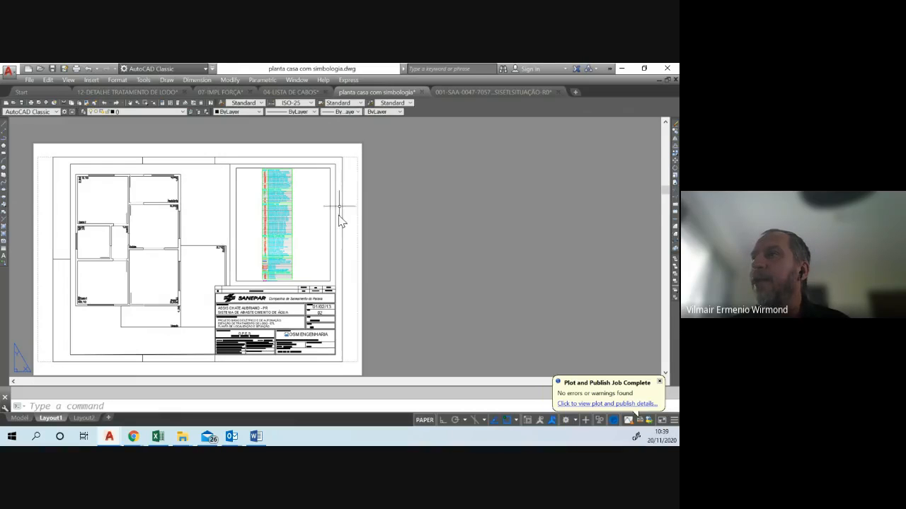
pyautogui.click(330, 188)
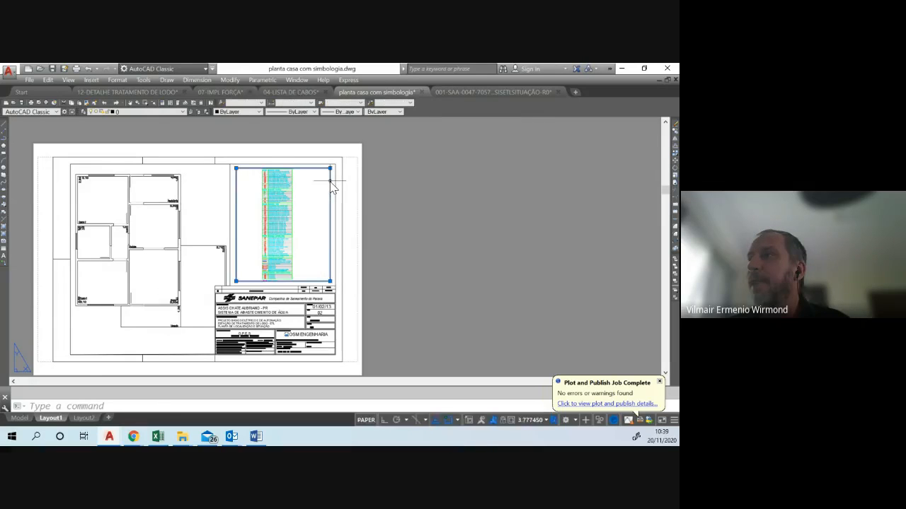
pyautogui.click(230, 191)
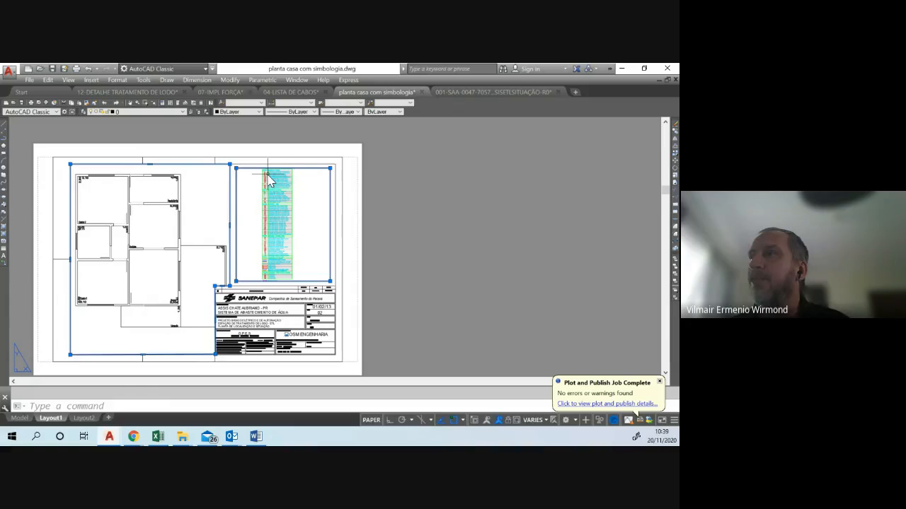
pyautogui.press('Escape')
pyautogui.click(239, 170)
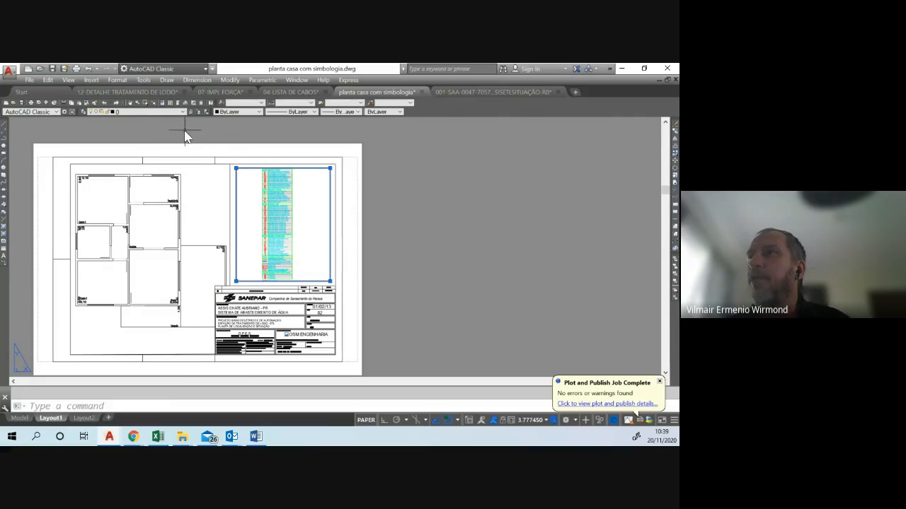
pyautogui.click(129, 112)
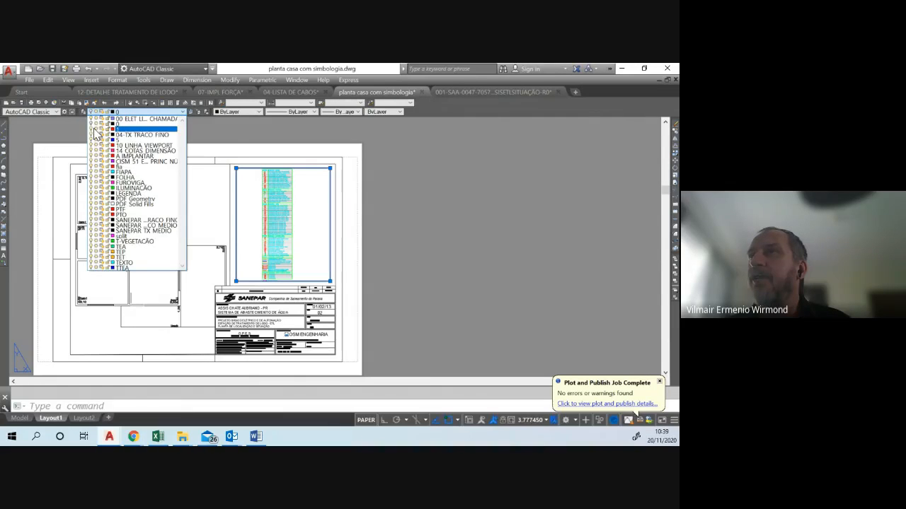
pyautogui.click(240, 138)
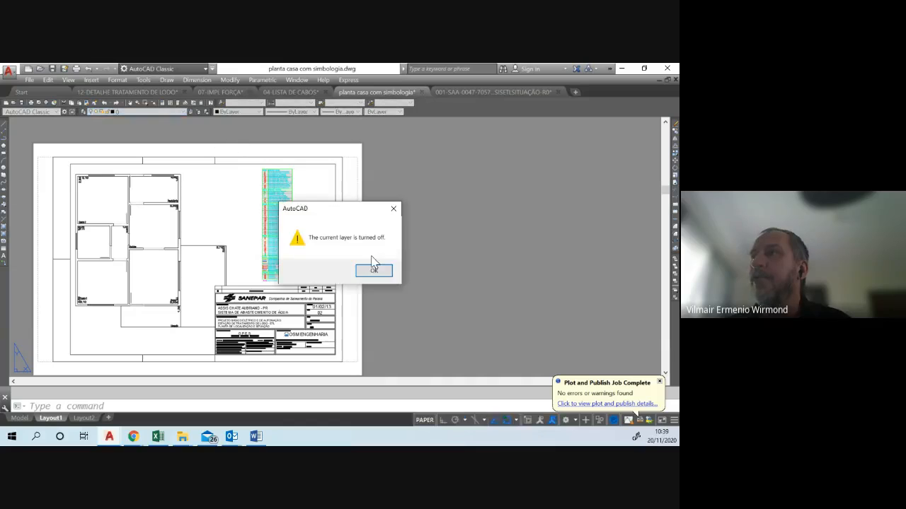
pyautogui.click(374, 271)
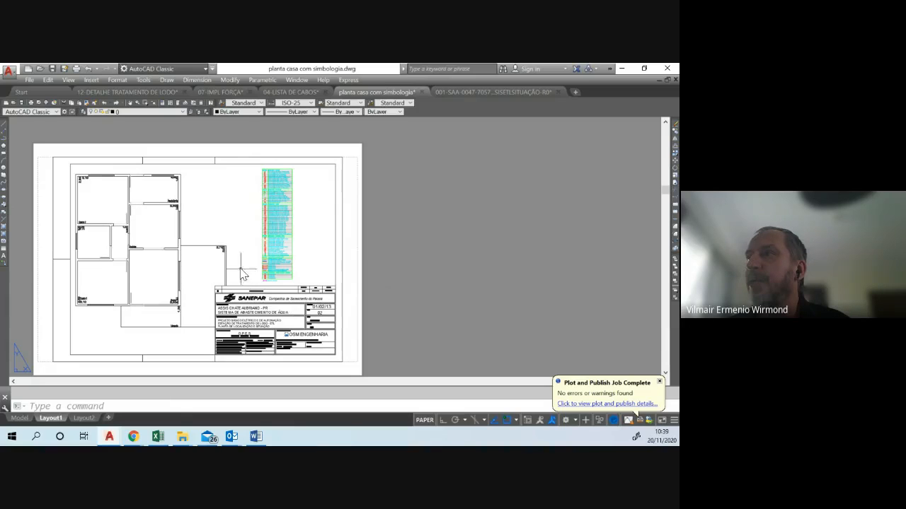
pyautogui.click(160, 112)
pyautogui.click(180, 183)
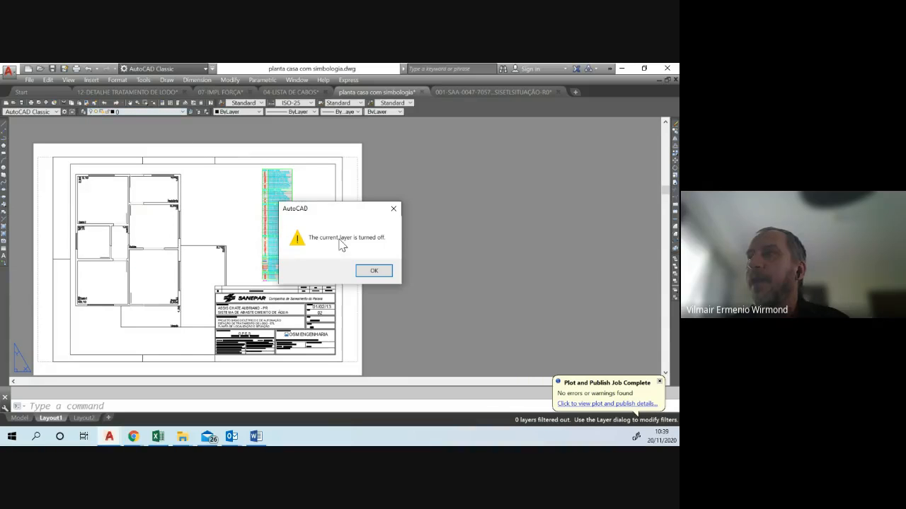
pyautogui.click(377, 271)
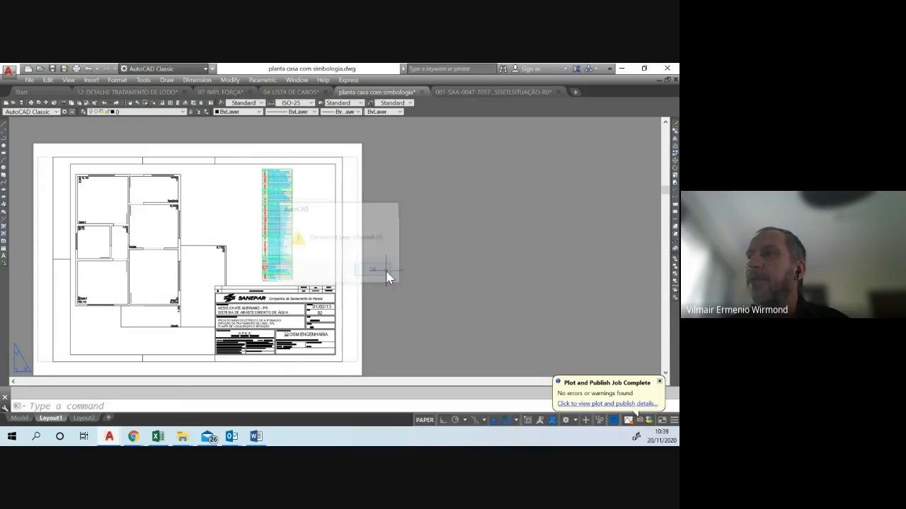
# - Activate the plan viewport, test zooming the floor plan inside it, fit the whole plan again, and return to paper space
pyautogui.doubleClick(151, 255)
pyautogui.scroll(-3, 149, 244)
pyautogui.scroll(7, 149, 244)
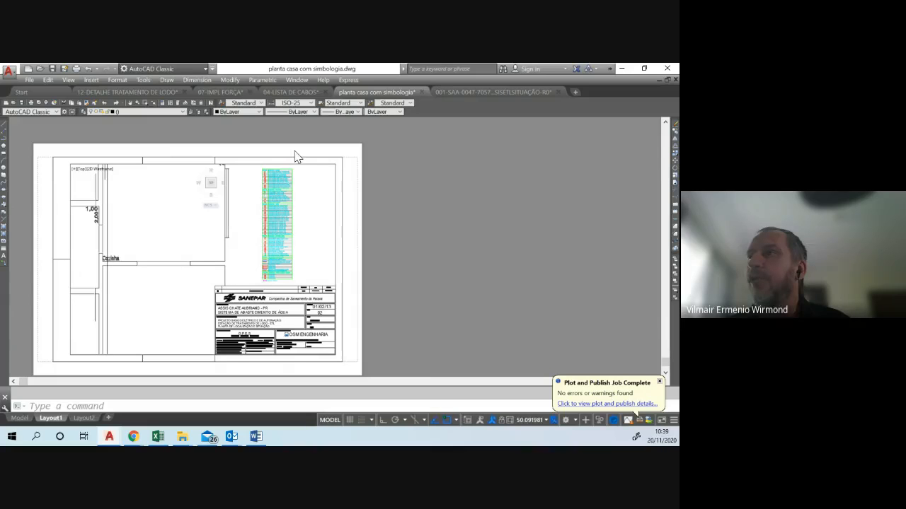
pyautogui.scroll(-6, 117, 219)
pyautogui.scroll(-2, 117, 220)
pyautogui.scroll(3, 118, 219)
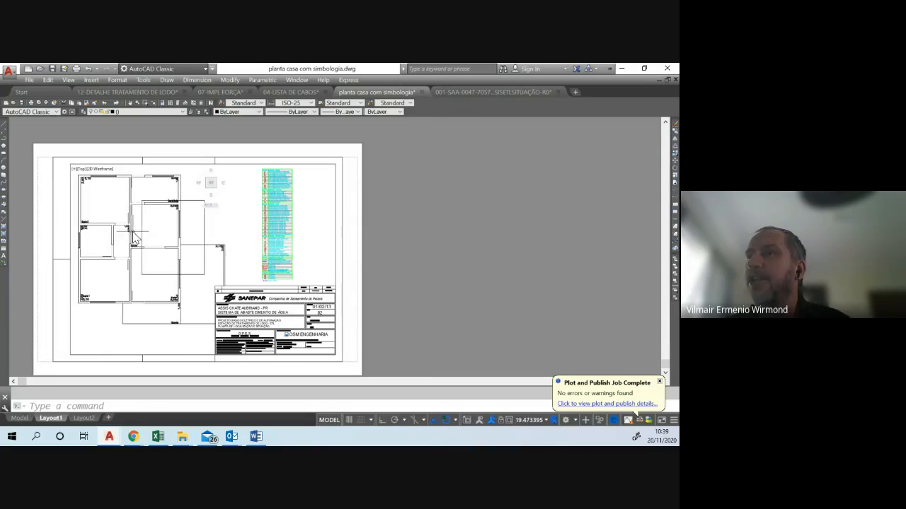
pyautogui.doubleClick(398, 272)
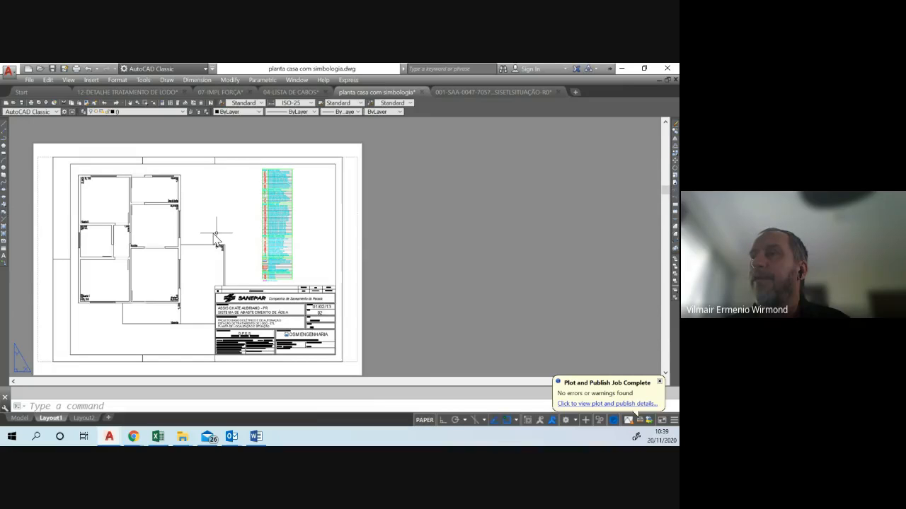
# - Start a plot of Layout1, window the plot area to the sheet's outer frame corners, and preview the A3 PDF output
pyautogui.moveTo(216, 238); pyautogui.dragTo(243, 220, button='middle')
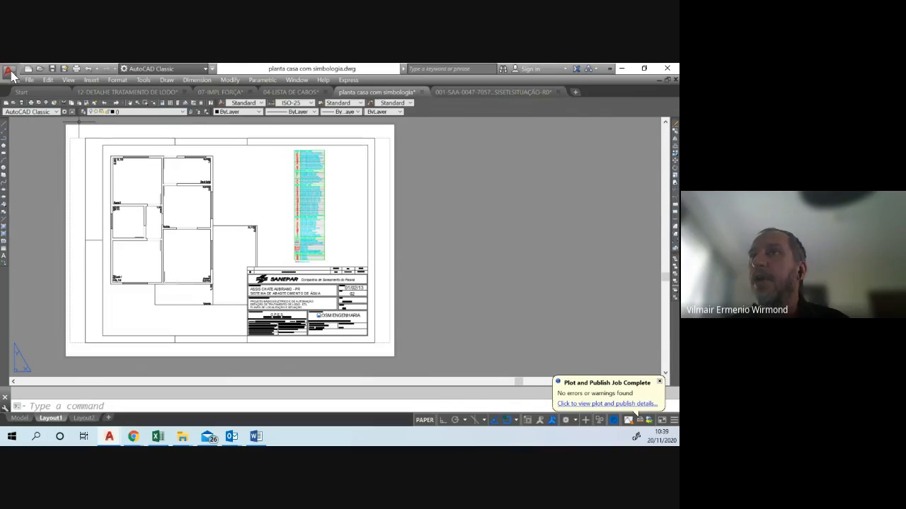
pyautogui.click(9, 71)
pyautogui.click(51, 283)
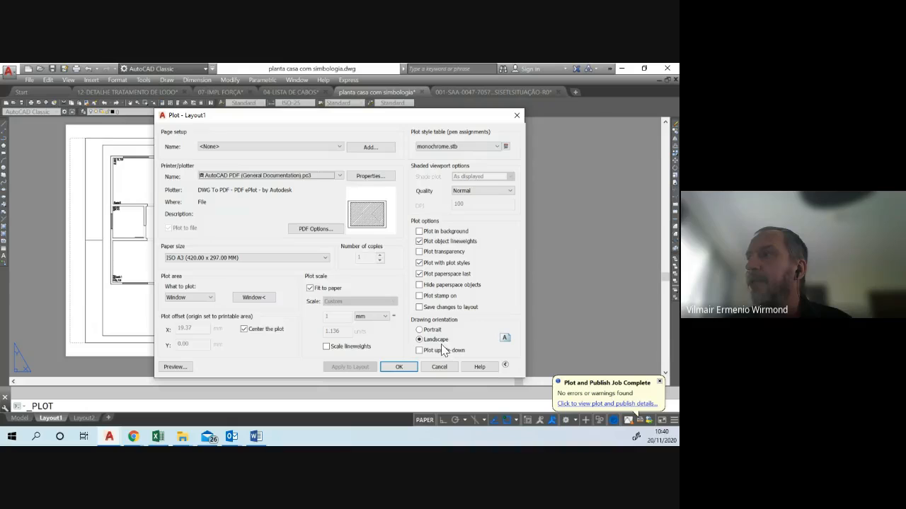
pyautogui.click(248, 297)
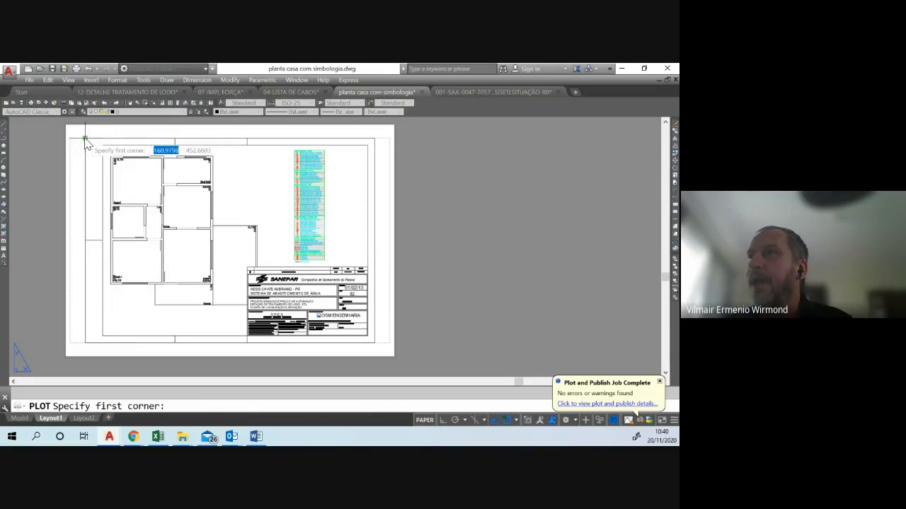
pyautogui.click(84, 138)
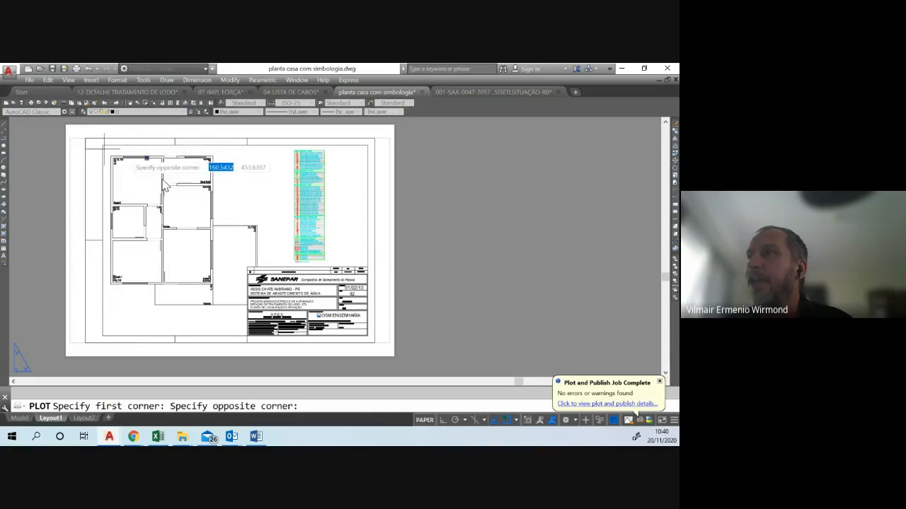
pyautogui.click(376, 346)
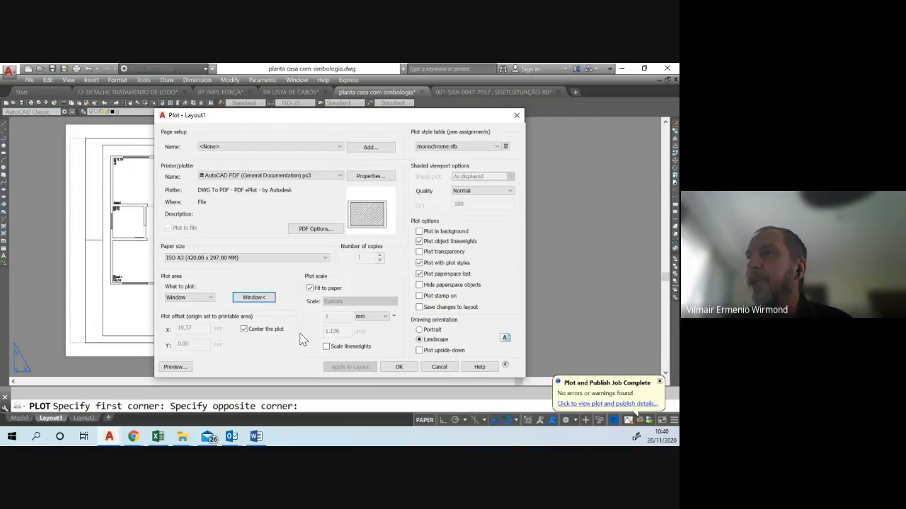
pyautogui.click(181, 368)
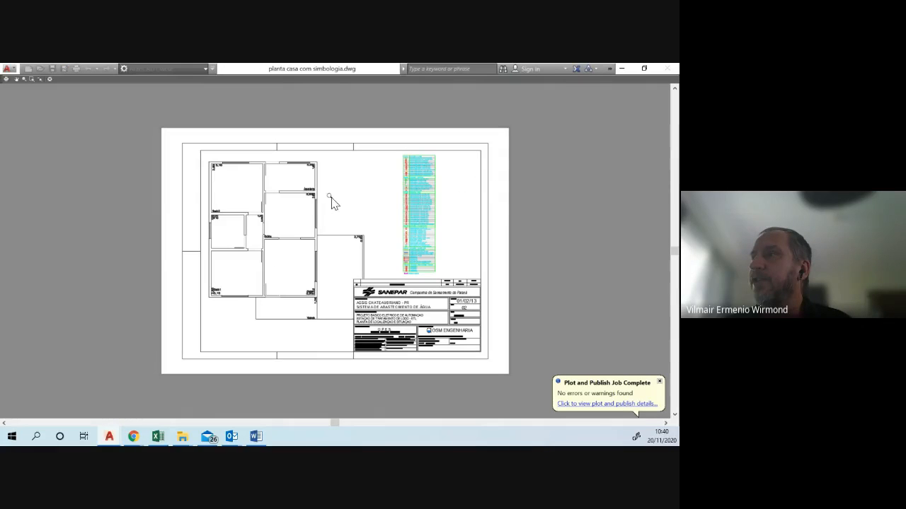
# - Send the previewed sheet to the PDF plotter and cancel saving the plot file
pyautogui.click(6, 80)
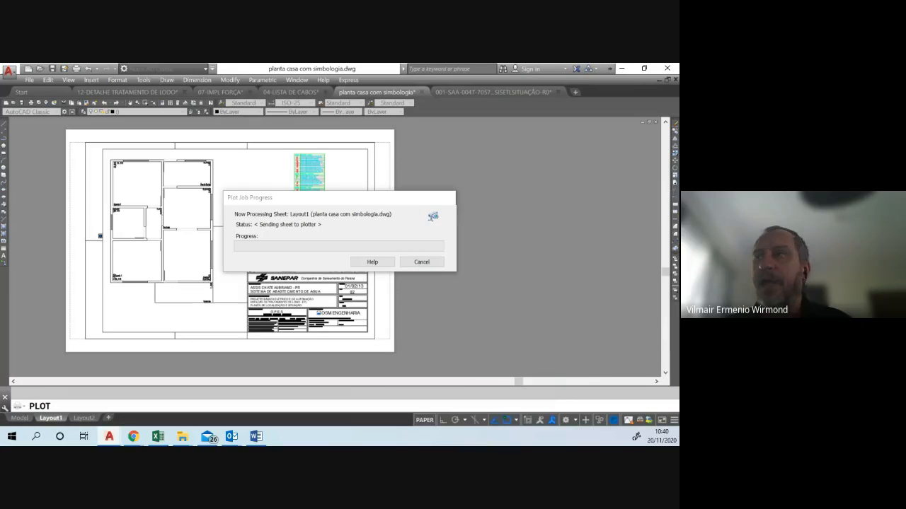
pyautogui.moveTo(602, 187); pyautogui.dragTo(247, 146)
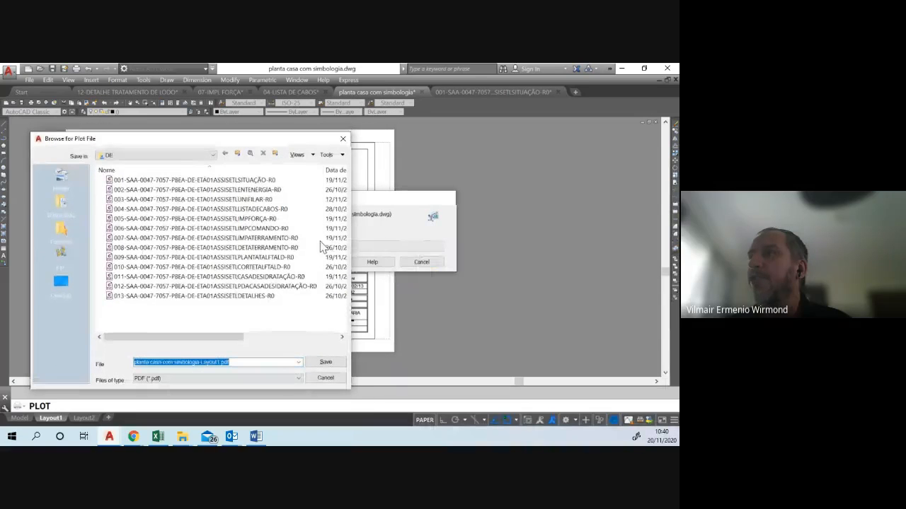
pyautogui.click(319, 381)
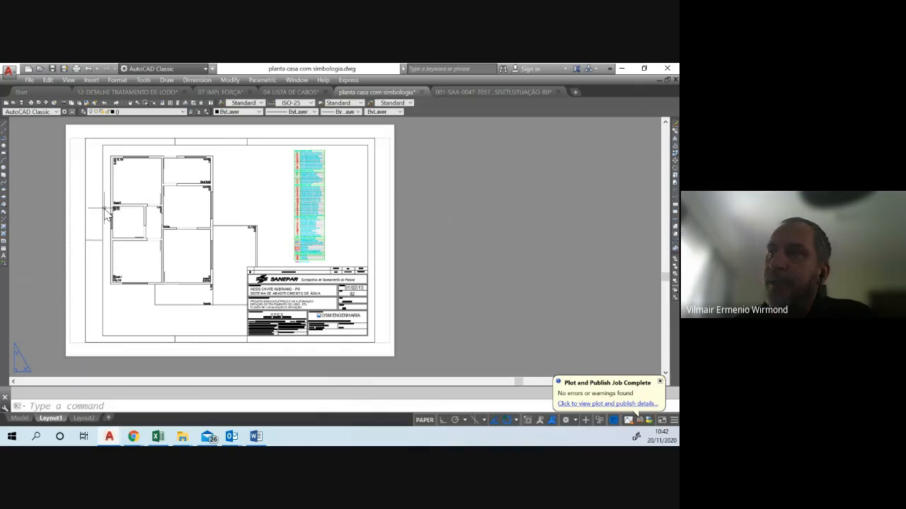
pyautogui.moveTo(104, 207)
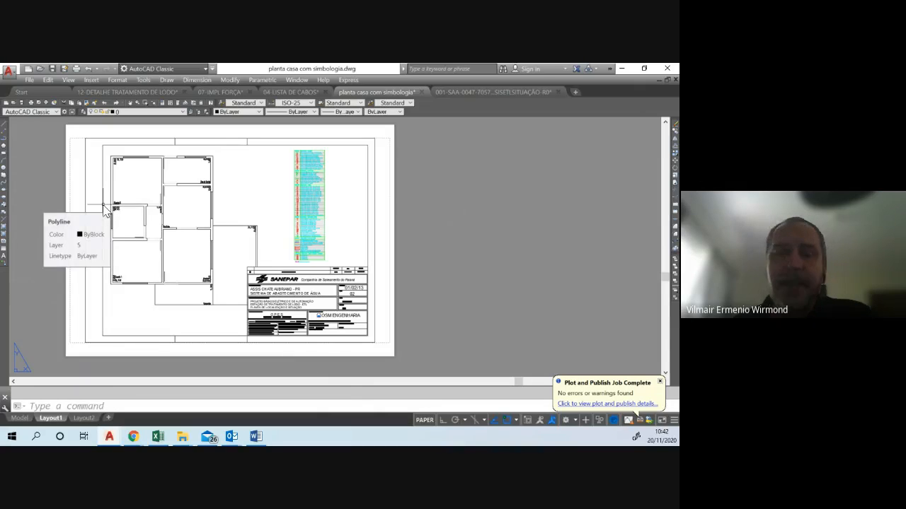